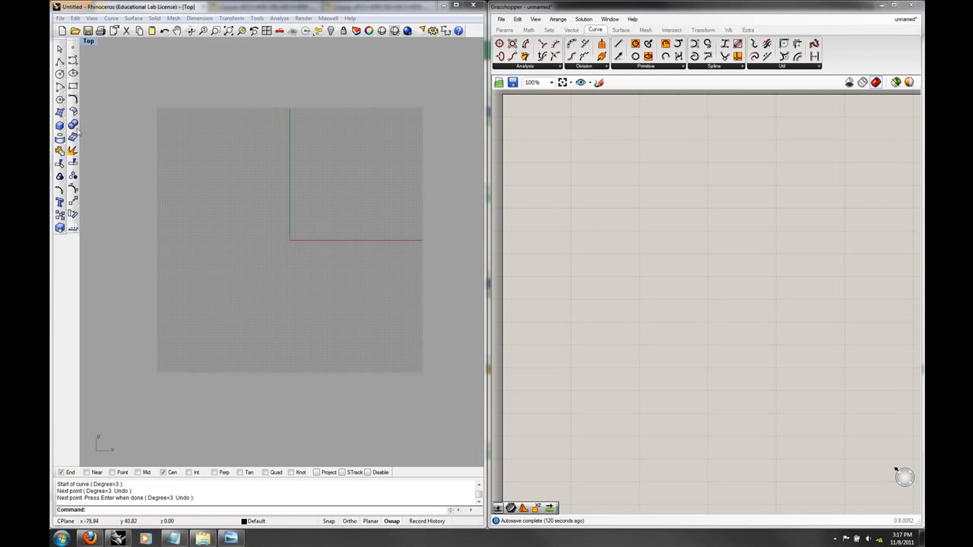
Draw a rectangular corner-to-corner plane surface across the vertical axis in the Top view and close the surface tool palette.
left_click(60, 113)
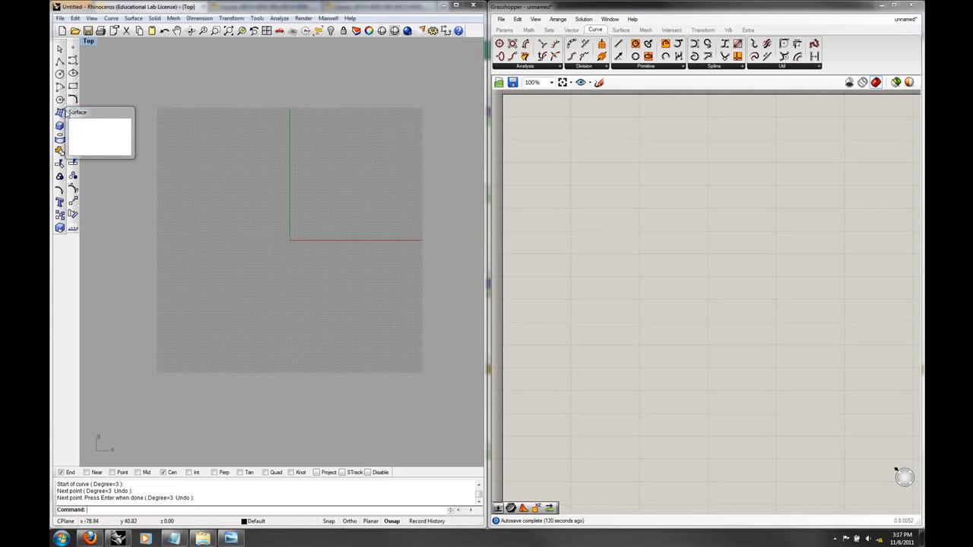
left_click_drag(84, 112, 128, 110)
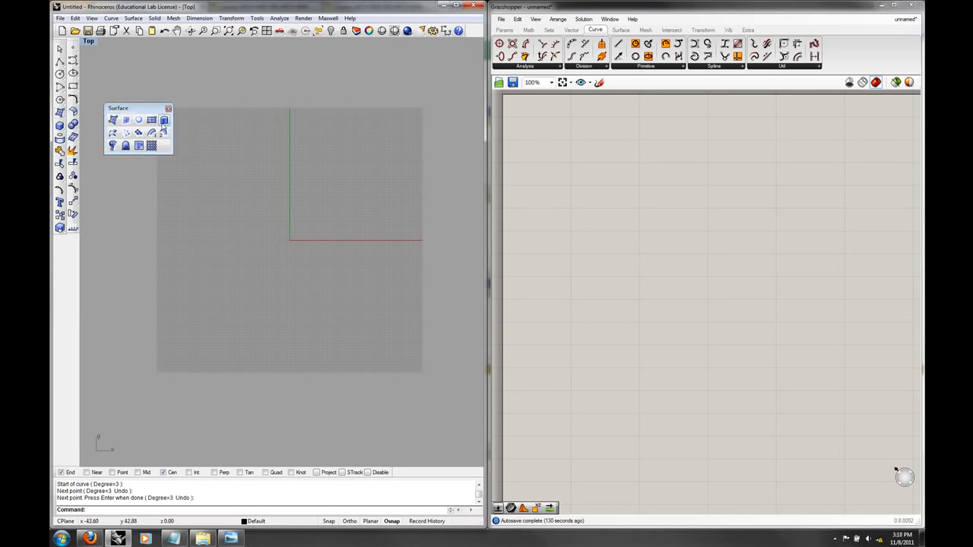
left_click(152, 121)
left_click(227, 175)
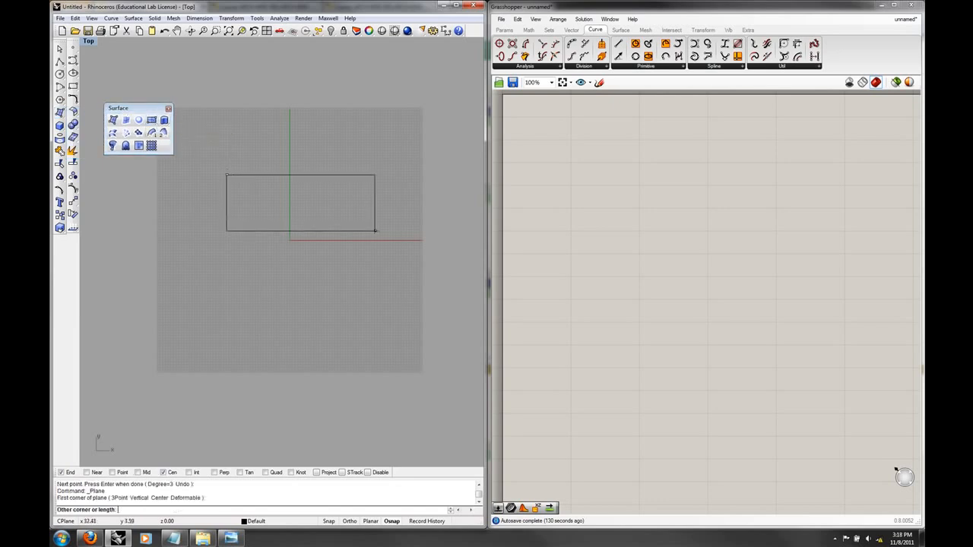
left_click(430, 240)
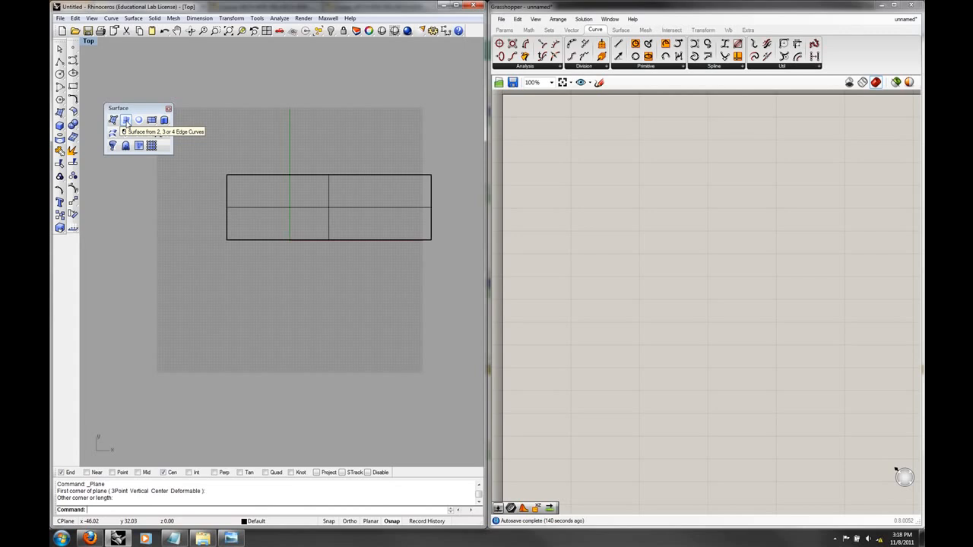
left_click_drag(138, 112, 133, 108)
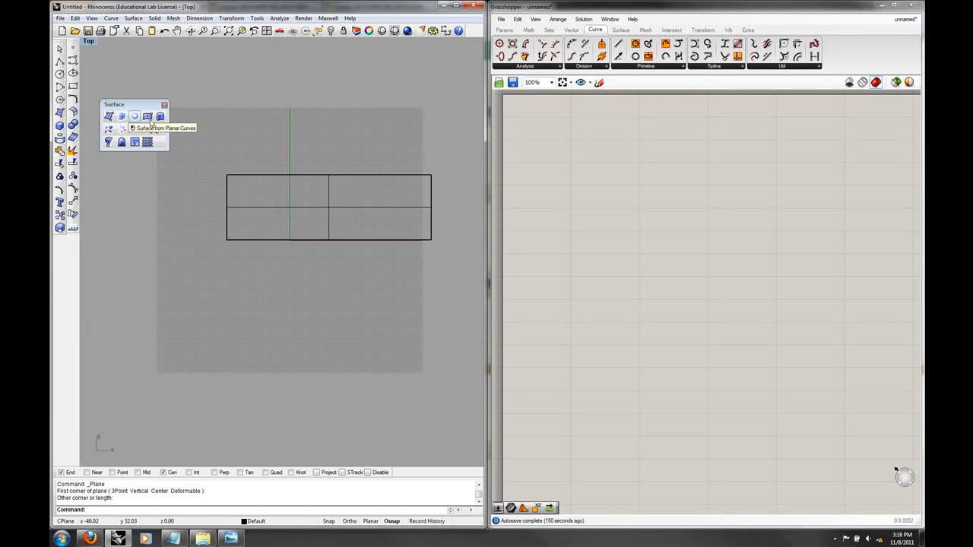
left_click(164, 105)
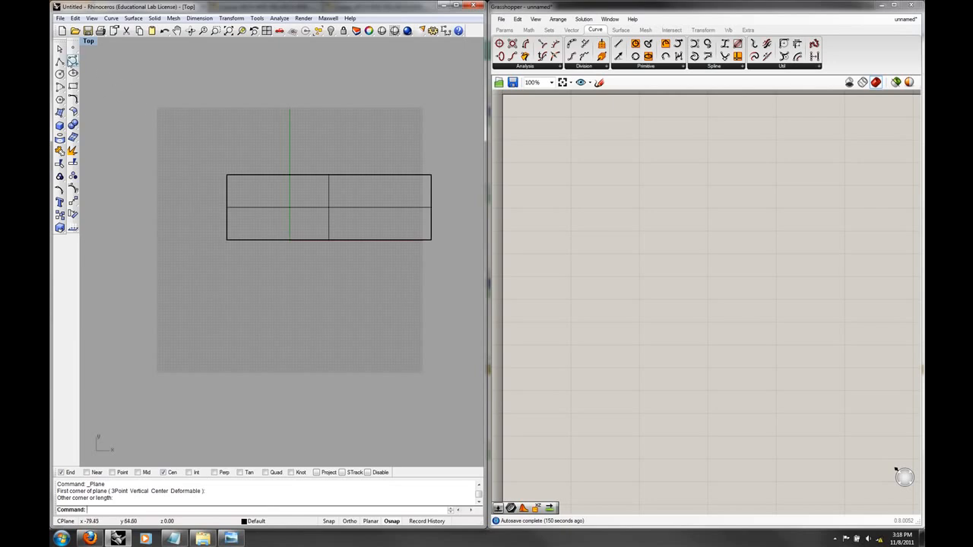
left_click(72, 61)
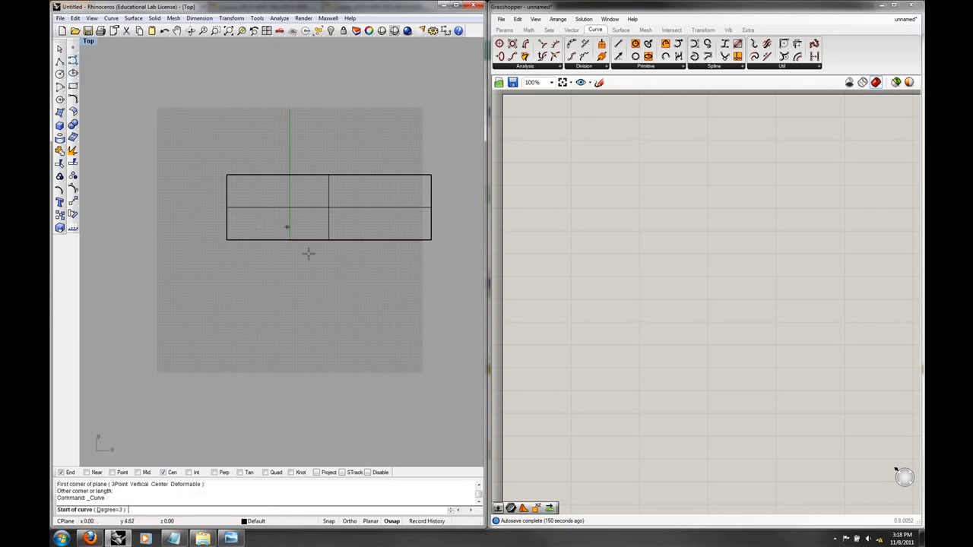
right_click_drag(342, 268, 298, 325)
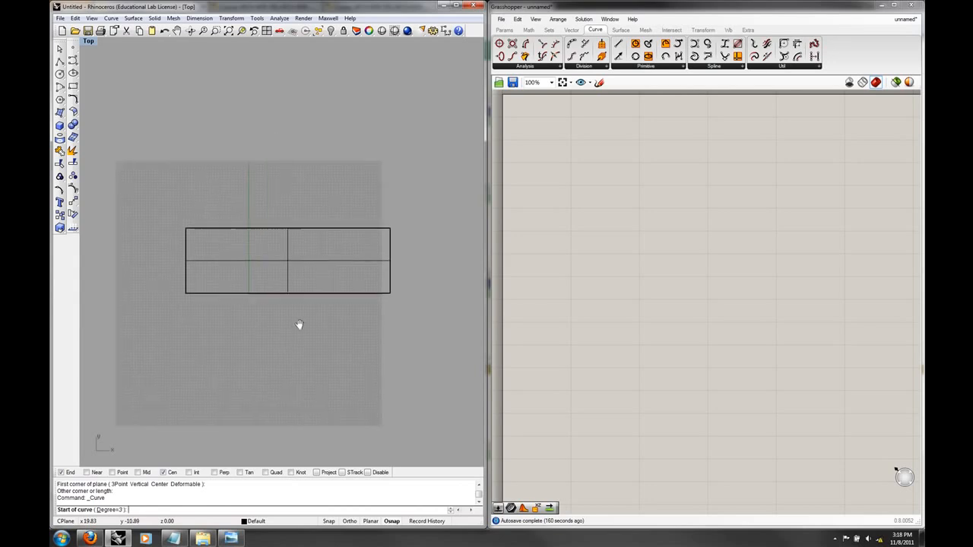
left_click(60, 48)
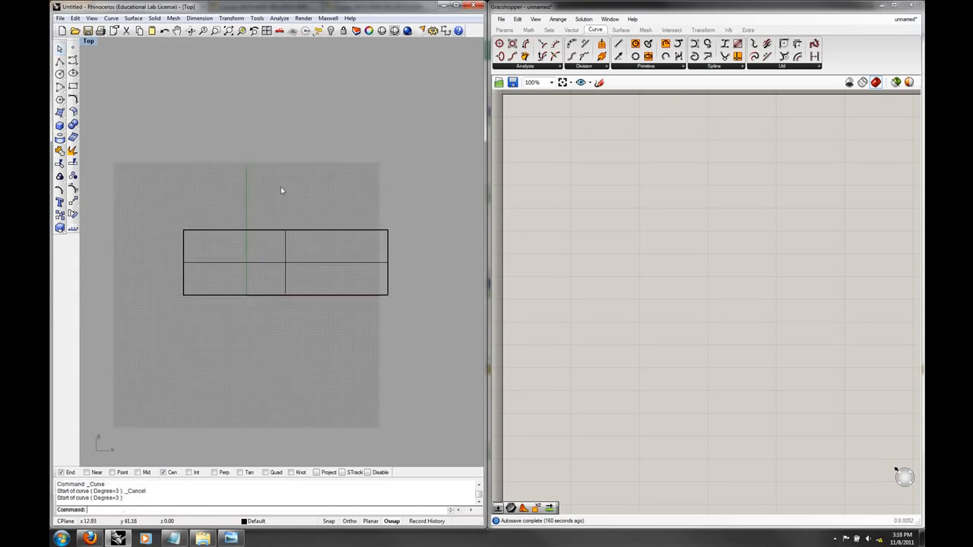
Select the rectangular plane surface in the Top view and delete it.
left_click_drag(350, 218, 350, 219)
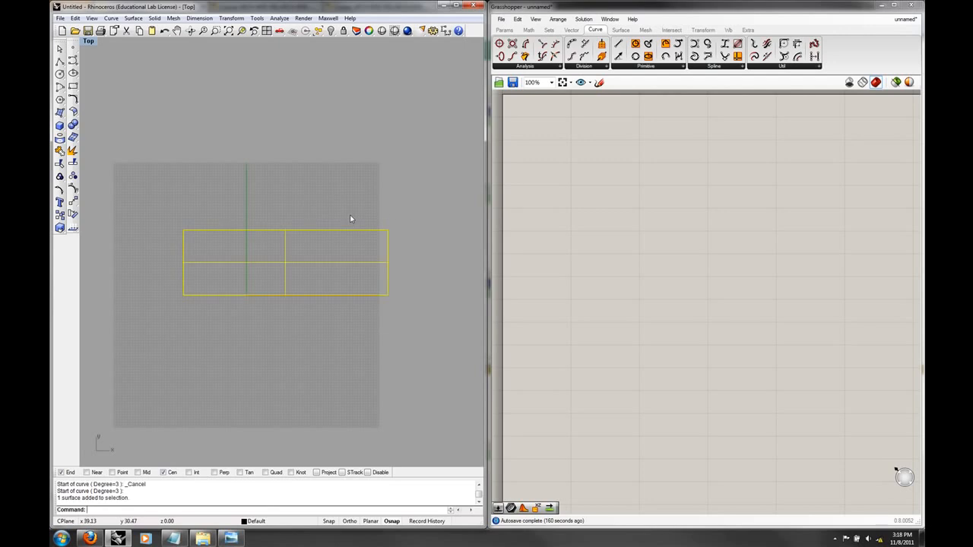
left_click(350, 207)
left_click_drag(418, 331, 309, 166)
key("Delete")
In the Front view, draw a six-point degree 3 curve that arches over a hump and flattens out onto the horizontal axis.
type("Front")
key("Return")
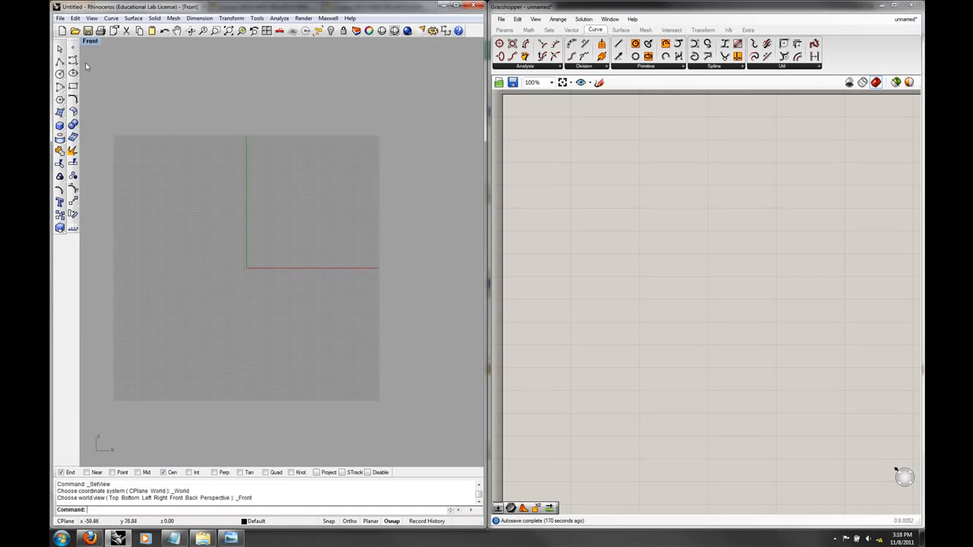
left_click(73, 61)
left_click(146, 268)
left_click(242, 129)
left_click(301, 155)
left_click(344, 211)
left_click(357, 260)
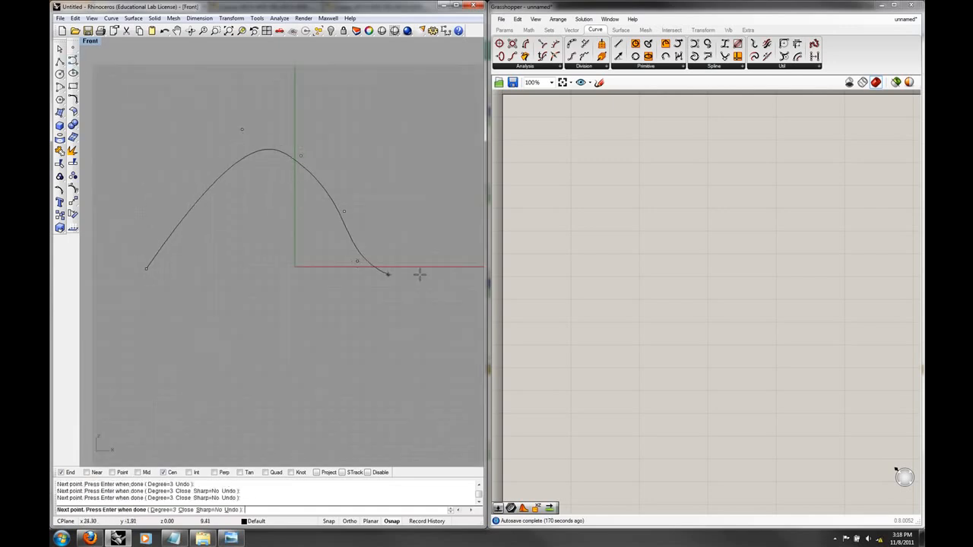
left_click(467, 266)
key("Return")
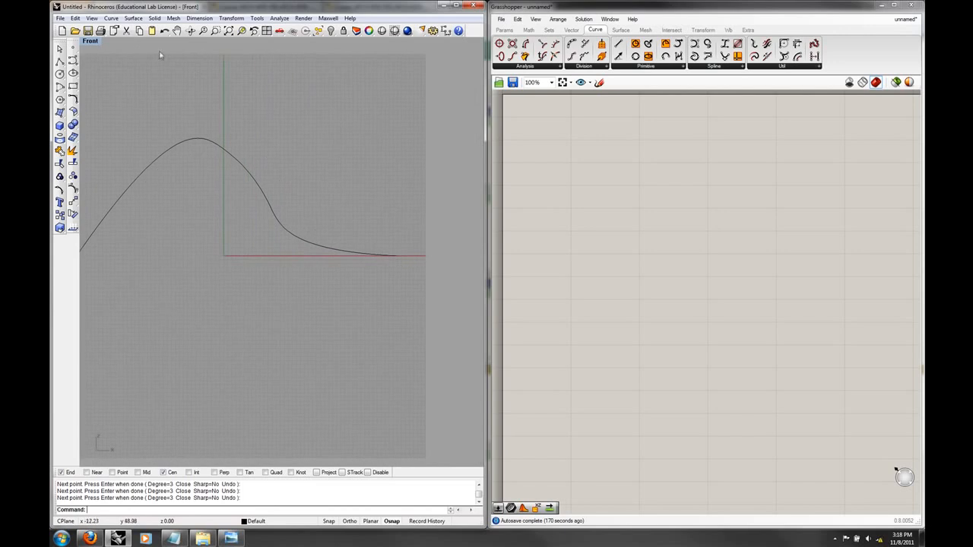
Switch to the Perspective view and extrude the arched curve into an open surface with ExtrudeCrv.
left_click(98, 42)
mouse_move(109, 147)
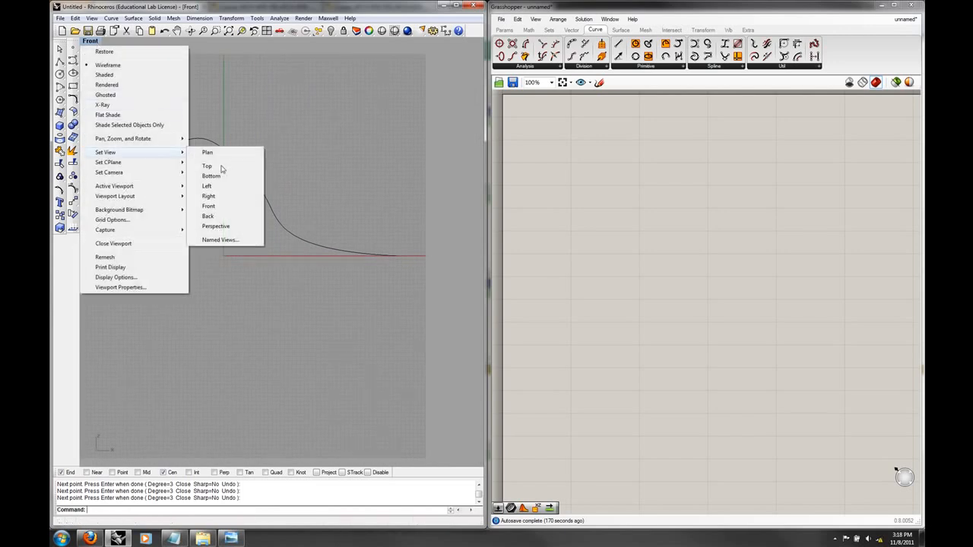
left_click(220, 227)
left_click(265, 256)
type("Extr")
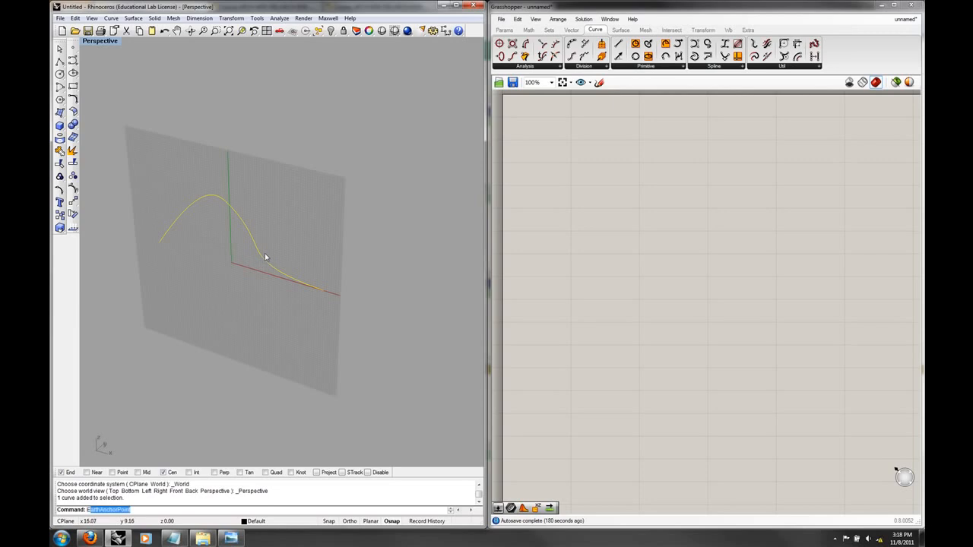
type("udecrv")
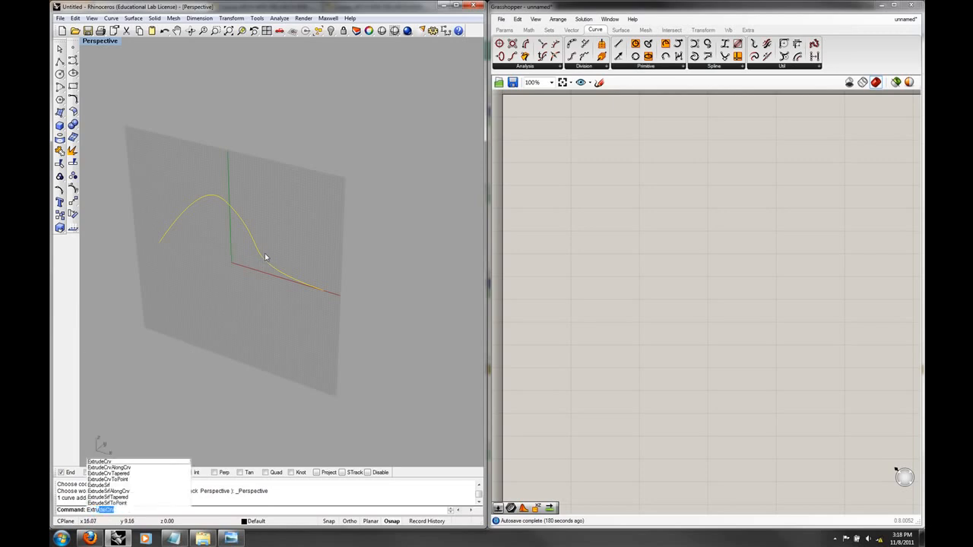
key("Return")
left_click(376, 142)
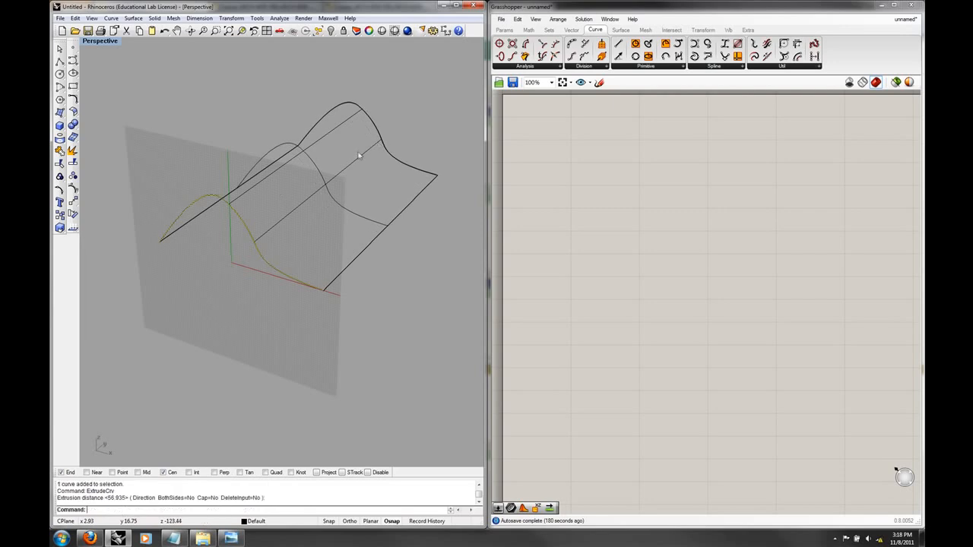
Set the Perspective viewport's display mode to Shaded.
right_click_drag(358, 152, 292, 165)
left_click(106, 43)
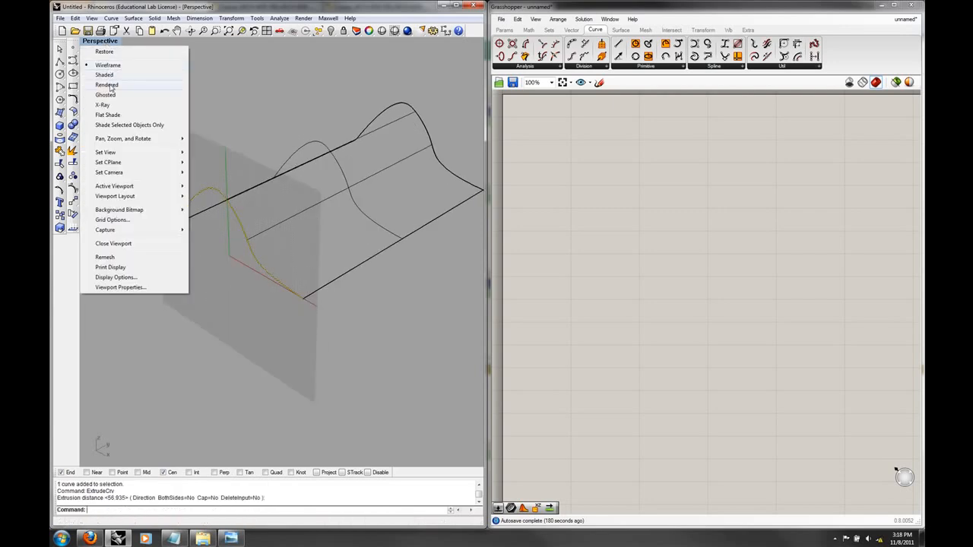
left_click(113, 80)
right_click(86, 45)
left_click(104, 64)
right_click(90, 43)
left_click(106, 75)
Select the extruded surface and its profile curve and hide them.
right_click_drag(152, 114, 393, 215)
left_click_drag(270, 115, 270, 116)
type("Hide")
key("Return")
In the Front view, draw a rectangular plane surface about 83 by 30 units, with its lower edge along the horizontal axis.
type("Front")
key("Return")
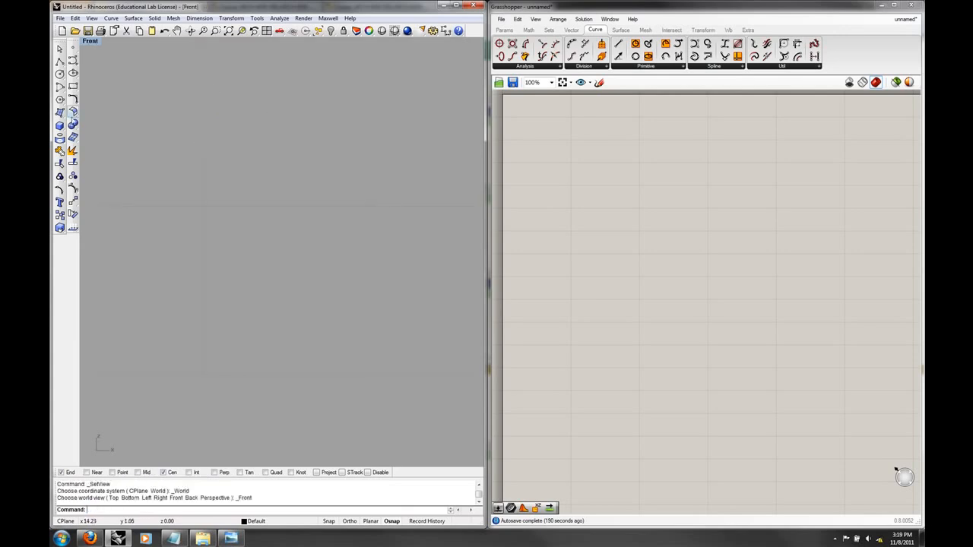
left_click(59, 112)
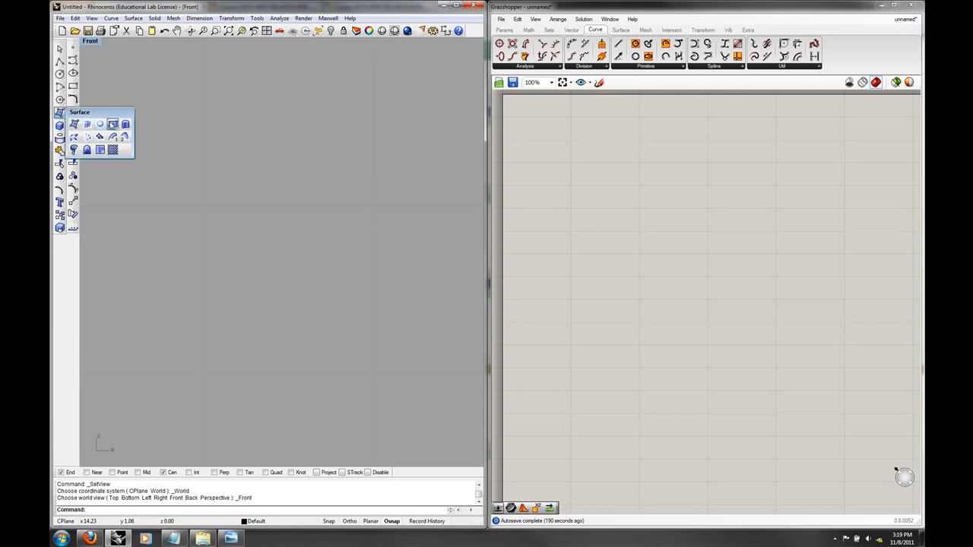
left_click(113, 125)
scroll(226, 184, "down", 6)
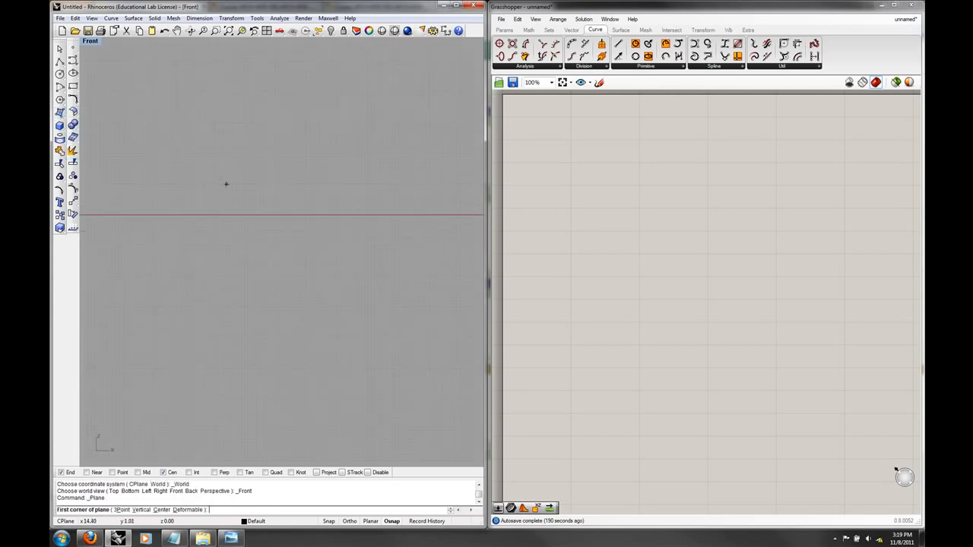
left_click(117, 148)
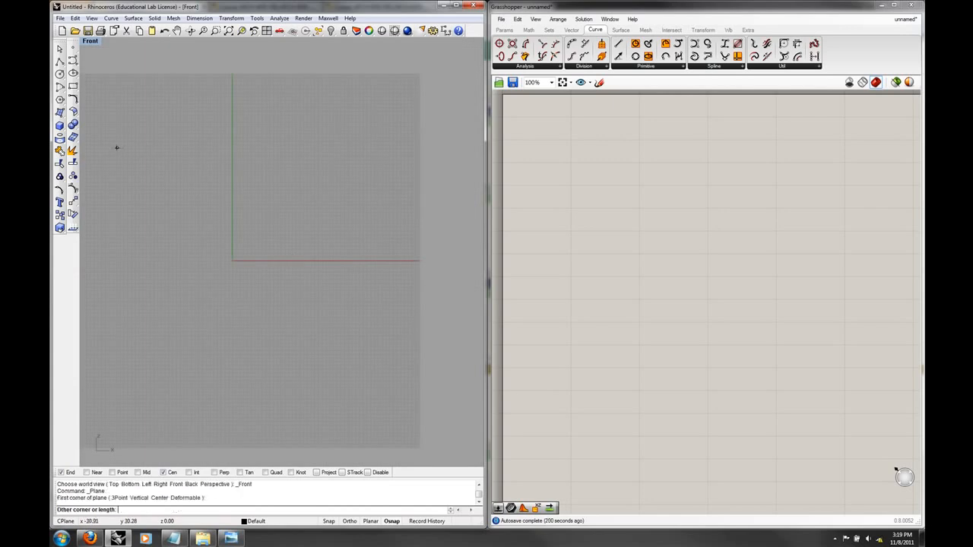
left_click(426, 261)
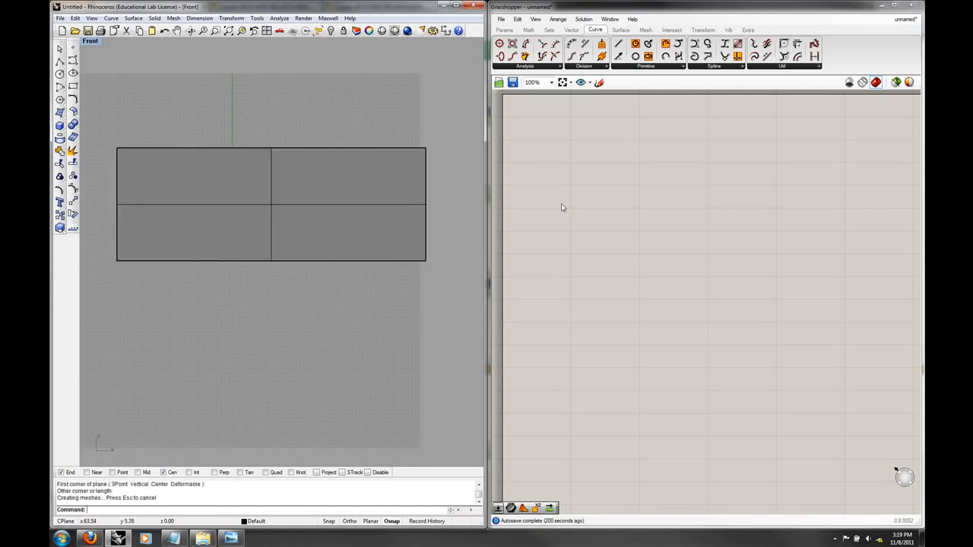
Switch to Grasshopper and add a Surface parameter to the canvas.
double_click(581, 220)
type("s")
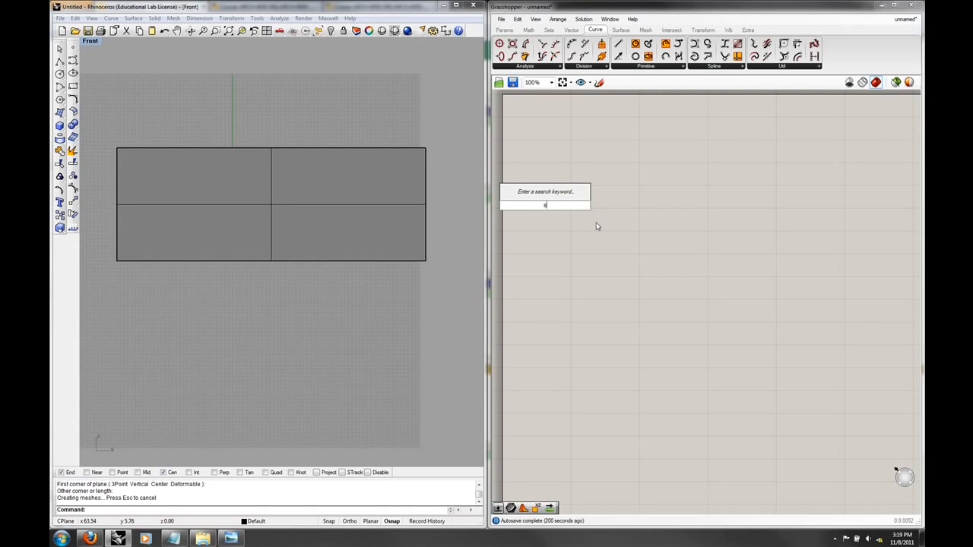
type("ur")
key("Return")
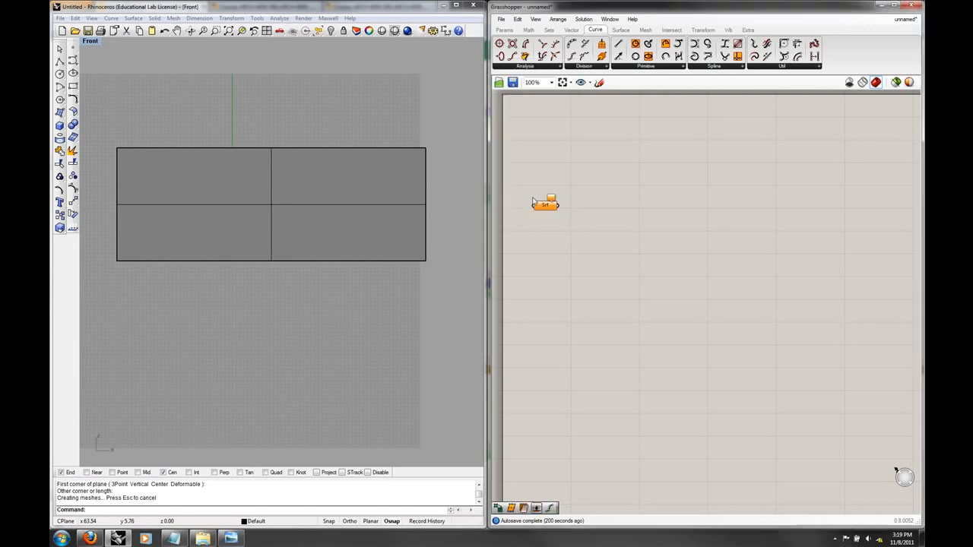
Reference the drawn rectangular plane in the Surface parameter and hide the original plane in Rhino.
right_click_drag(567, 230, 583, 242)
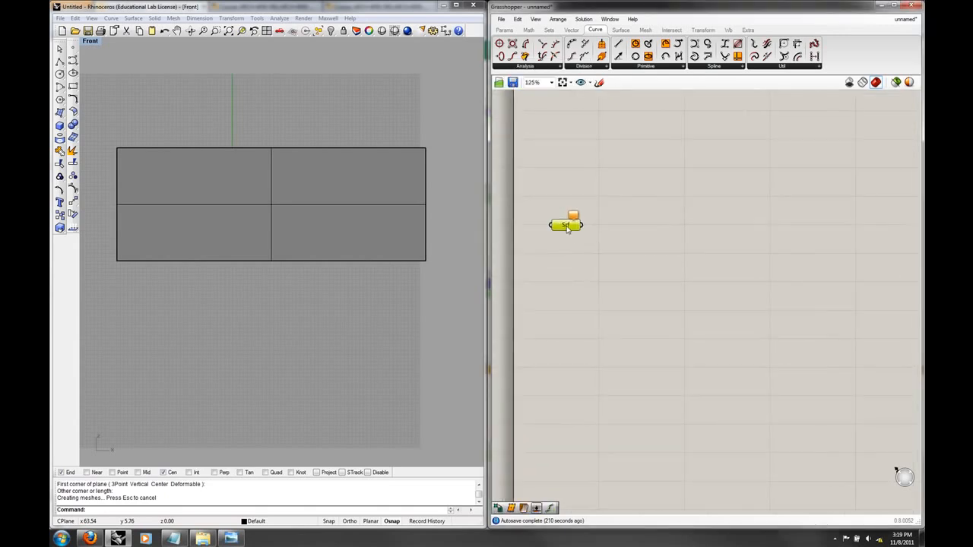
right_click(567, 226)
left_click(602, 385)
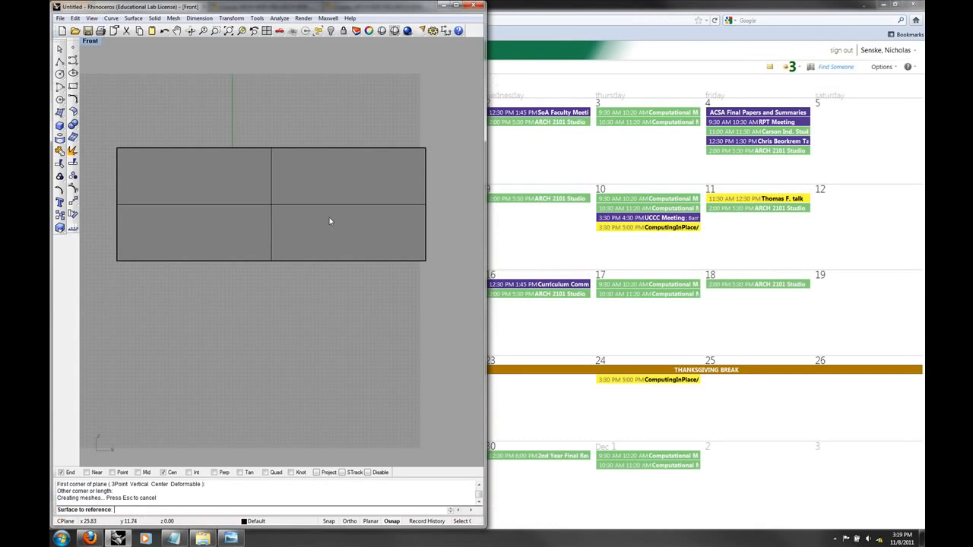
left_click(377, 239)
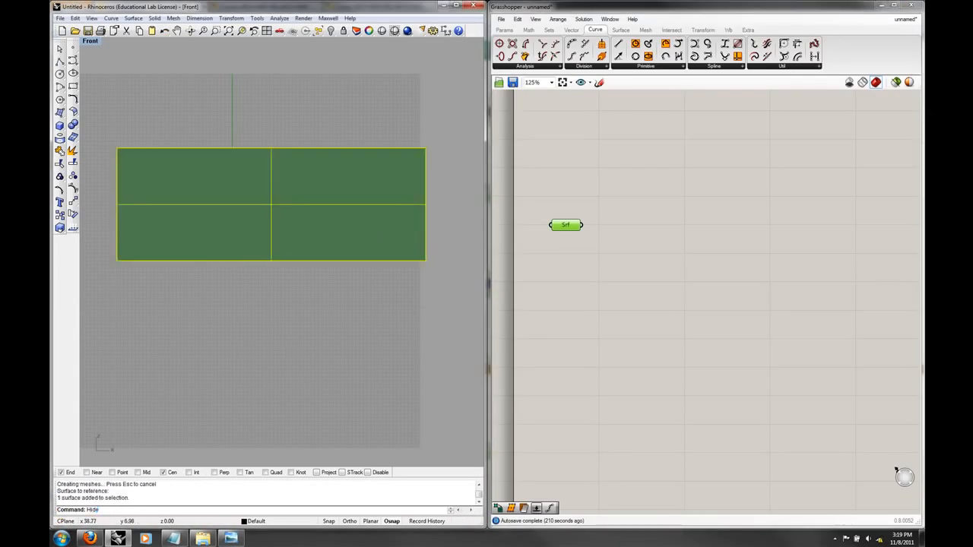
key("ctrl+h")
Add a Divide Domain² component and connect the Surface parameter to its I input.
double_click(624, 280)
type("div")
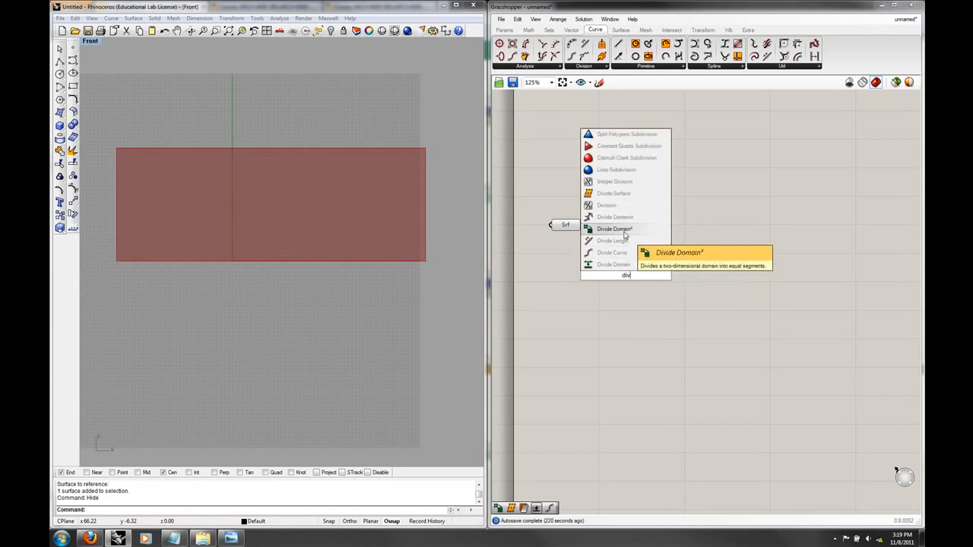
left_click(624, 229)
left_click_drag(583, 225, 625, 251)
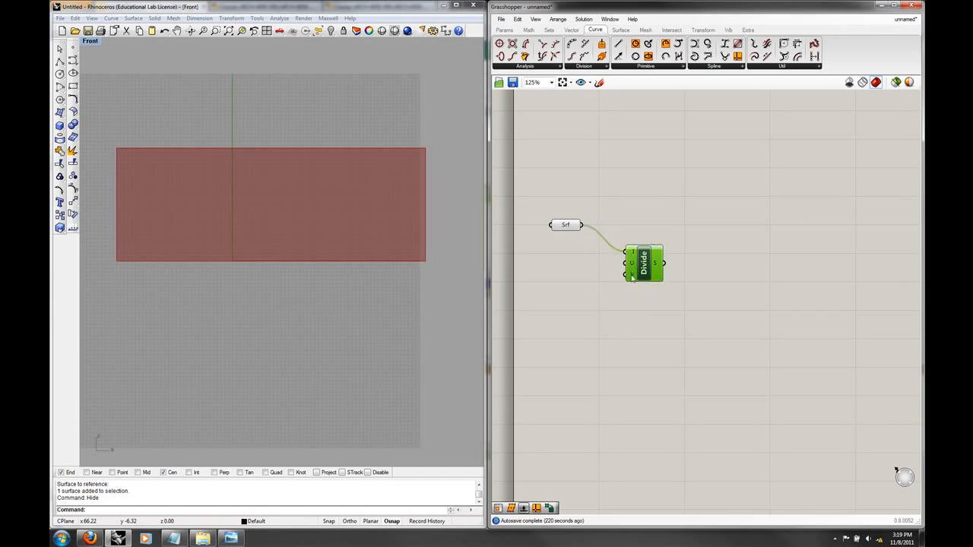
mouse_move(654, 265)
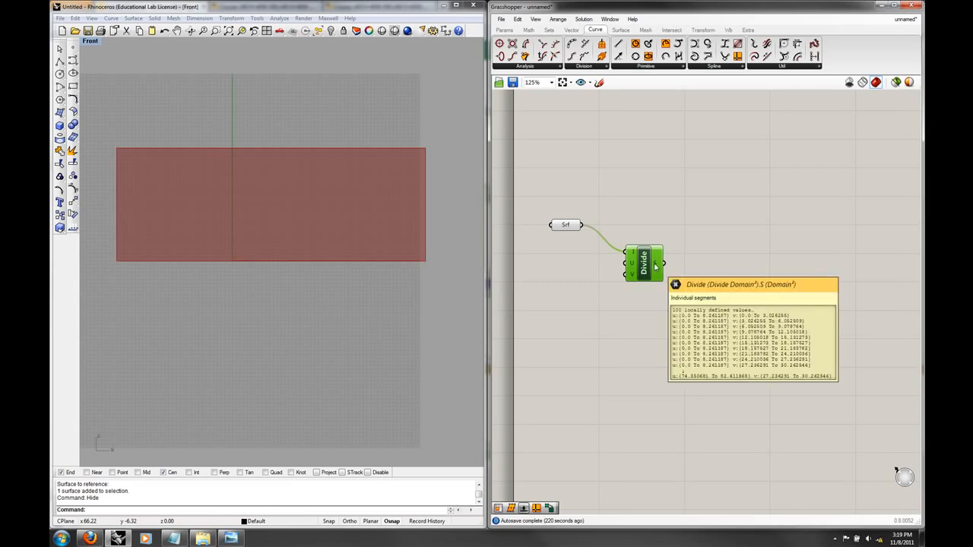
right_click_drag(765, 206, 700, 205)
right_click_drag(622, 259, 689, 263)
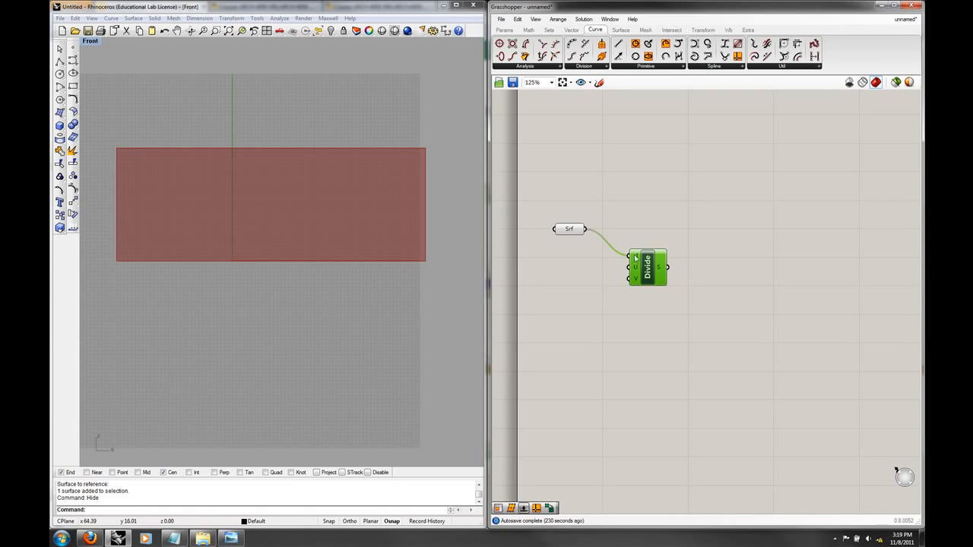
mouse_move(661, 268)
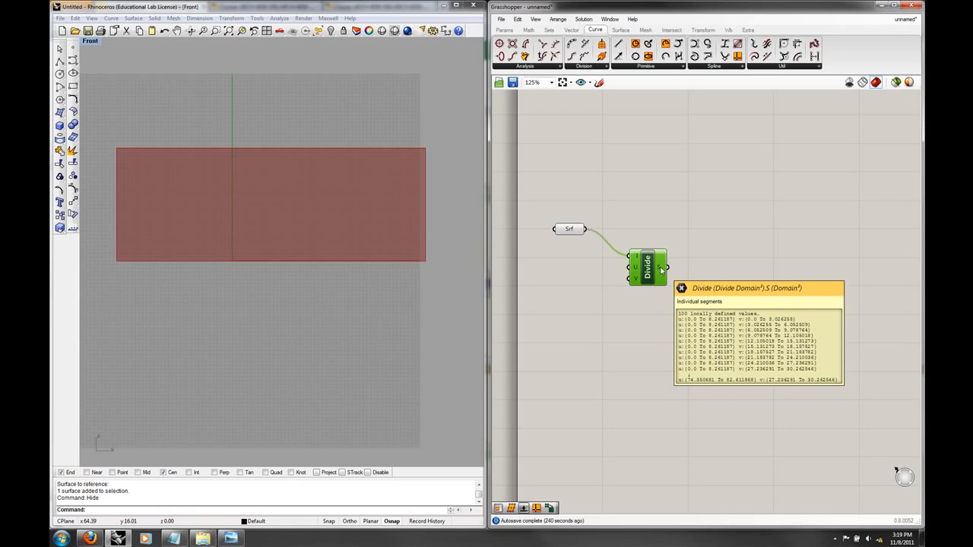
Add an Isotrim component and connect the Surface parameter to its S input and the Divide Domain² segments to its D input.
double_click(719, 251)
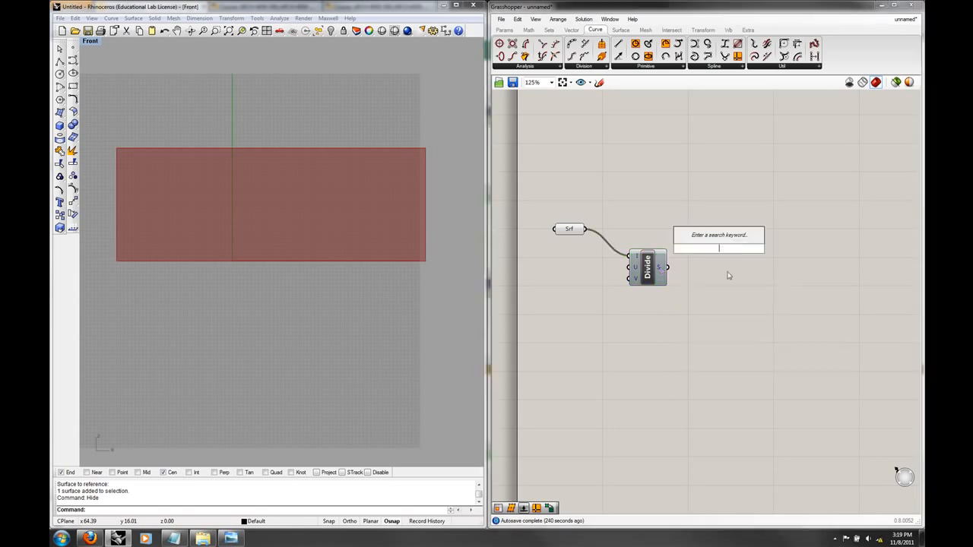
type("is")
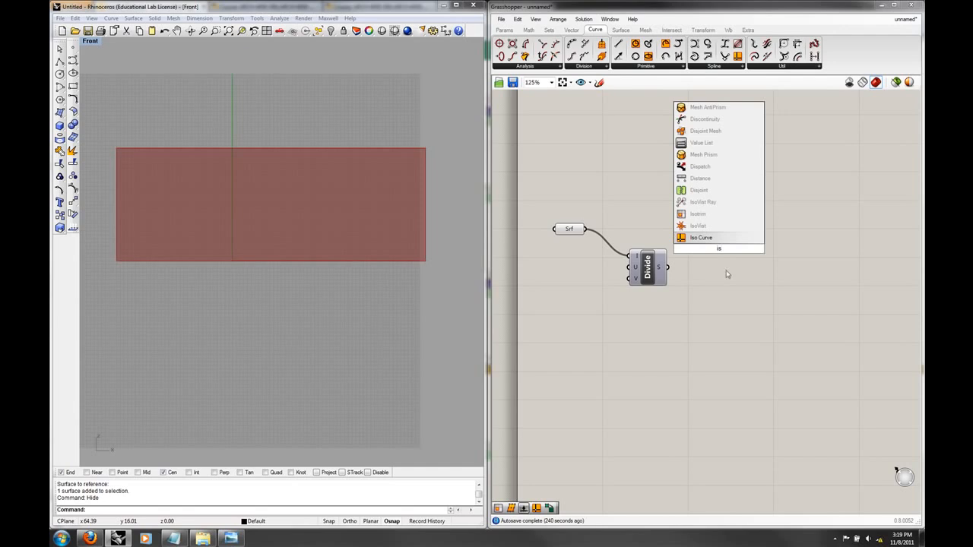
left_click(695, 217)
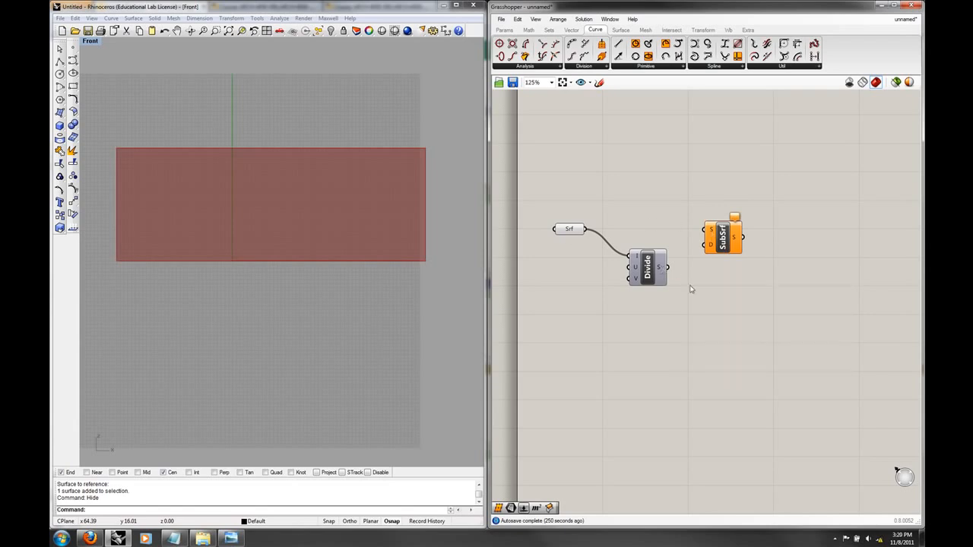
left_click_drag(585, 229, 706, 229)
left_click_drag(672, 274, 705, 244)
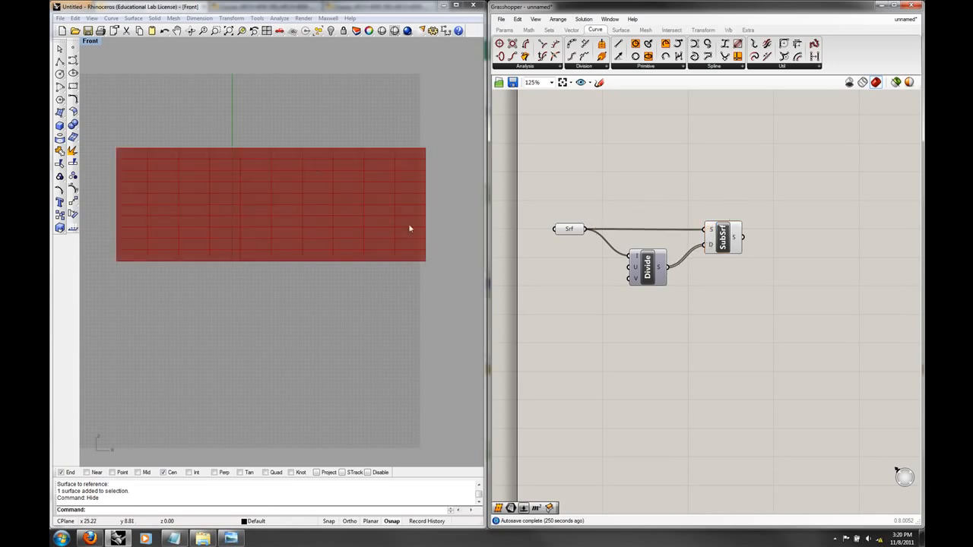
Turn off the preview of the Surface parameter.
left_click(567, 229)
right_click(569, 229)
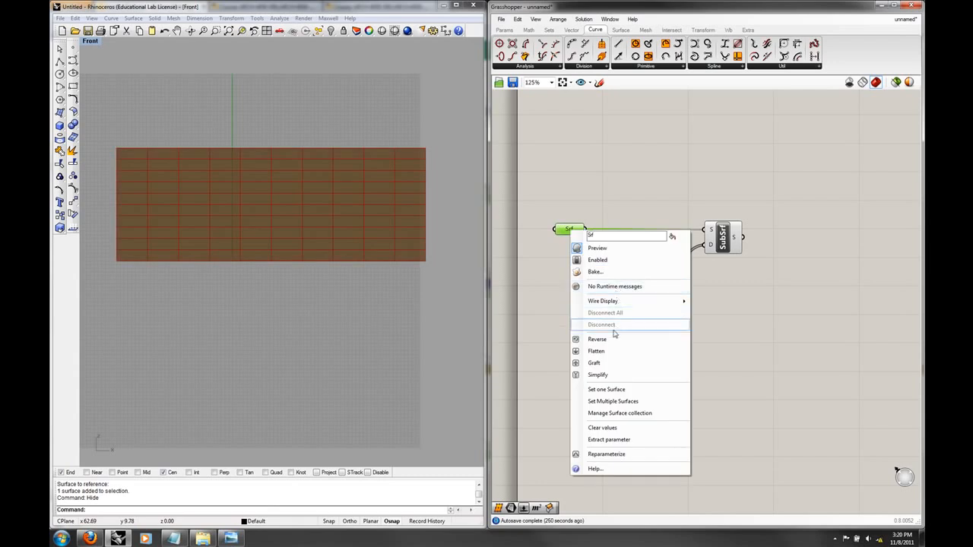
left_click(614, 249)
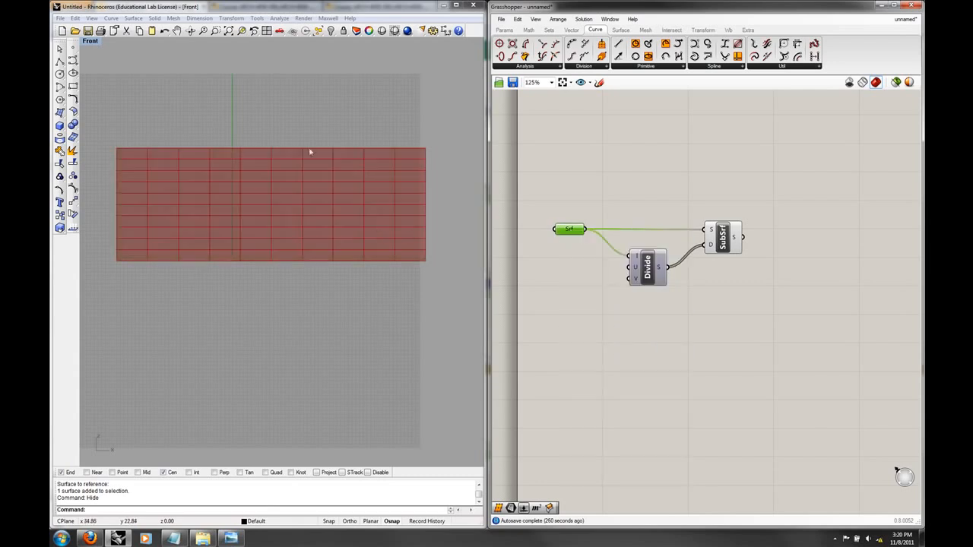
Add a number slider with integer rounding and a maximum of 30.
double_click(580, 329)
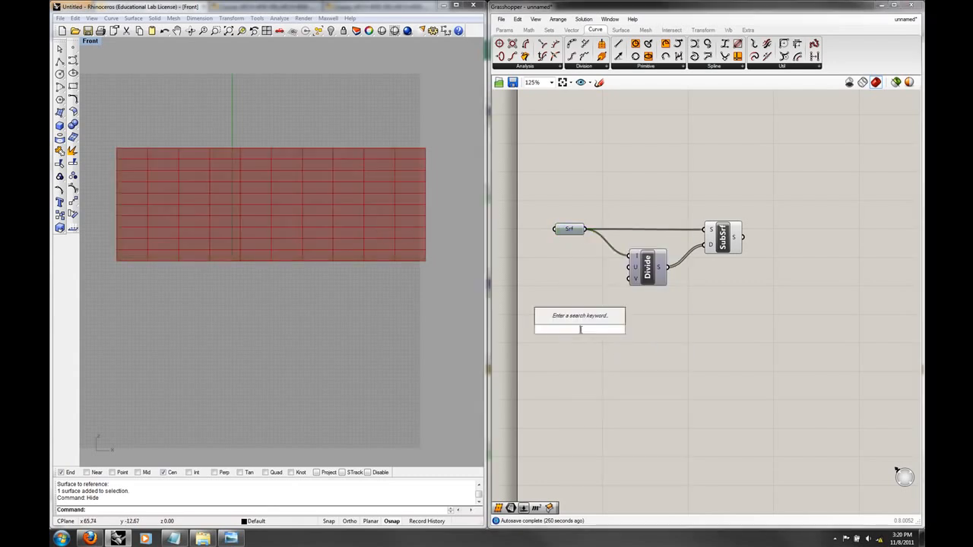
type("slider")
key("Return")
left_click(588, 328)
right_click(589, 328)
left_click(608, 397)
left_click(637, 358)
double_click(631, 406)
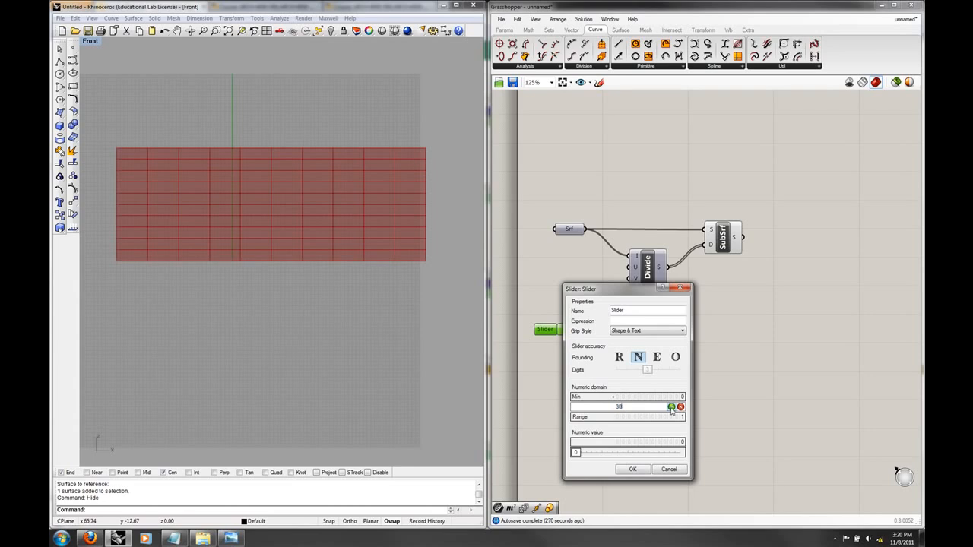
left_click(671, 407)
left_click(637, 468)
Connect the slider to Divide Domain²'s U input and a copy to V, setting U to 30 and V to 17.
left_click_drag(598, 333, 627, 268)
left_click(610, 338)
left_click_drag(608, 300, 628, 278)
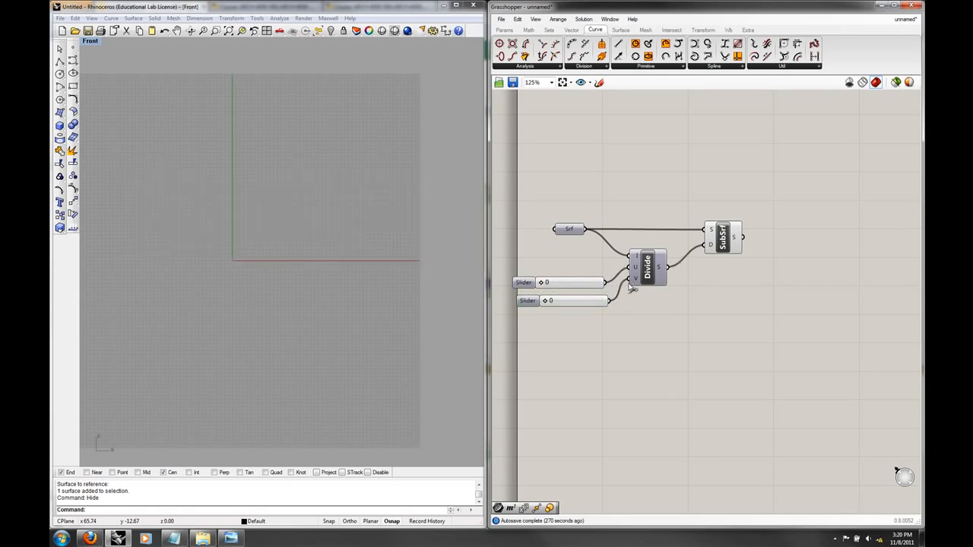
left_click_drag(543, 283, 610, 287)
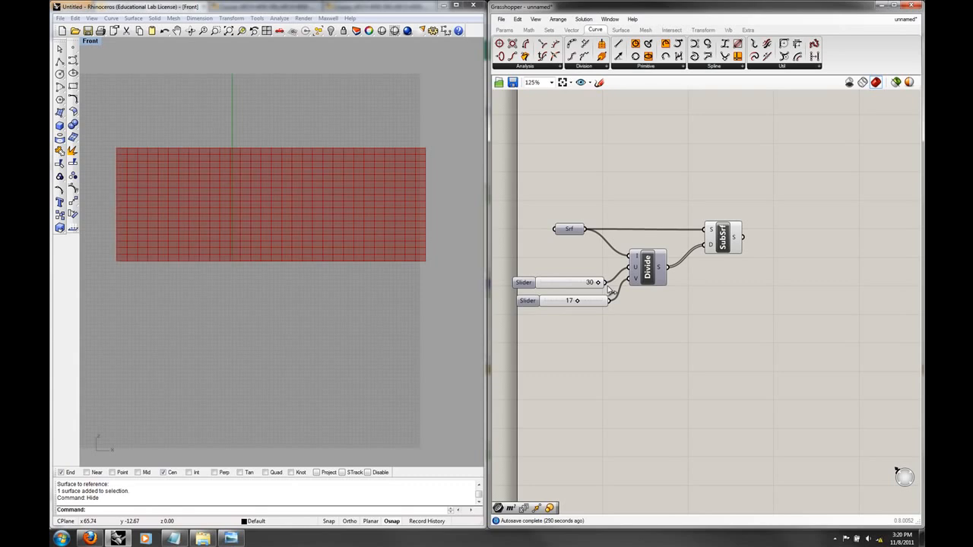
Turn off the preview of the sliders, Divide Domain² and Isotrim components together.
left_click_drag(767, 351, 733, 304)
left_click_drag(778, 387, 595, 206)
left_click(674, 195)
left_click_drag(769, 320, 600, 177)
right_click(642, 186)
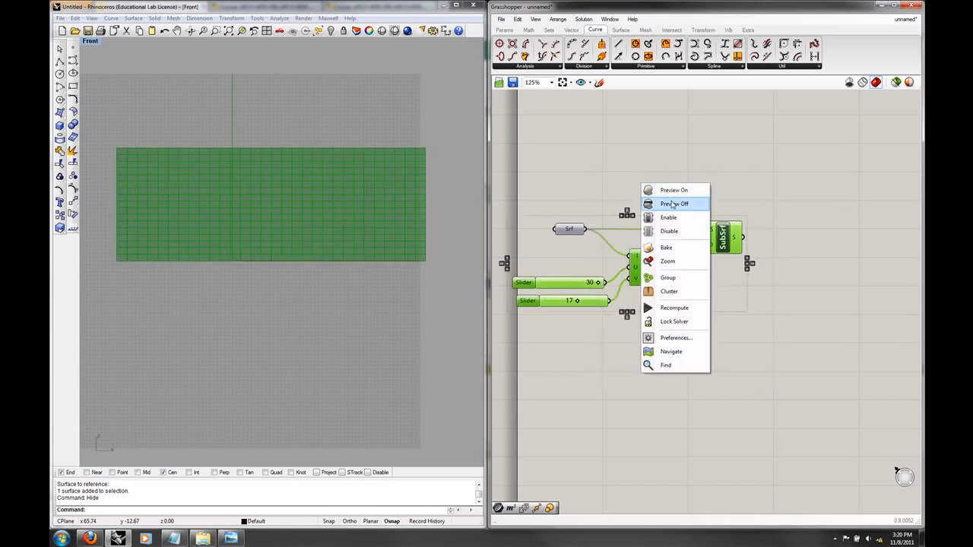
left_click(659, 204)
Add a Divide Surface component and connect the Surface parameter to its S input.
double_click(660, 185)
type("d")
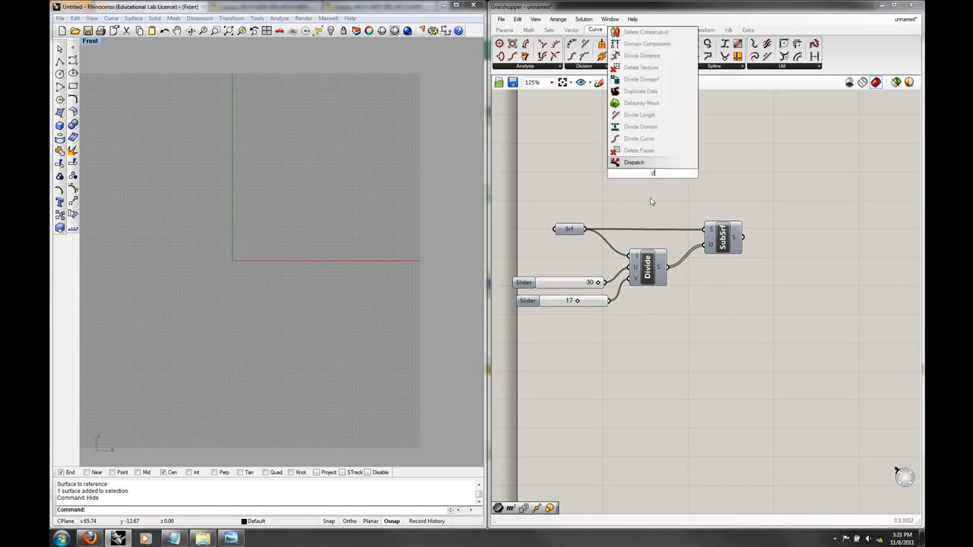
type("iv")
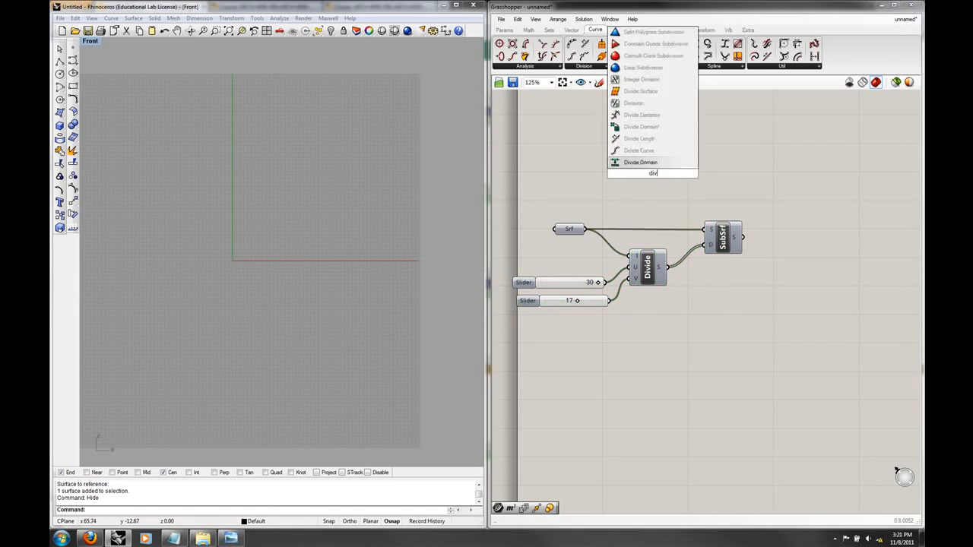
left_click(638, 93)
left_click_drag(632, 171, 633, 162)
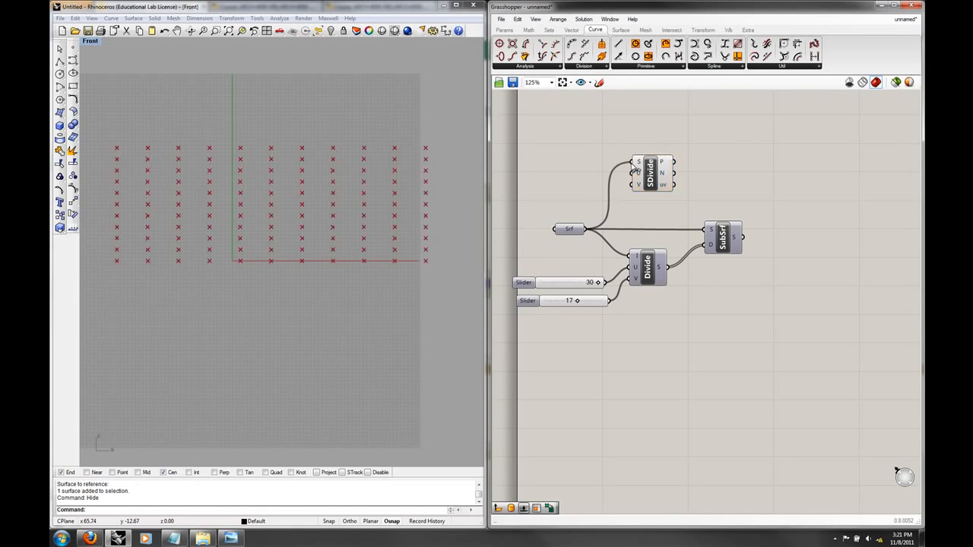
Turn the previews of the Surface parameter and the Isotrim component back on.
right_click(563, 229)
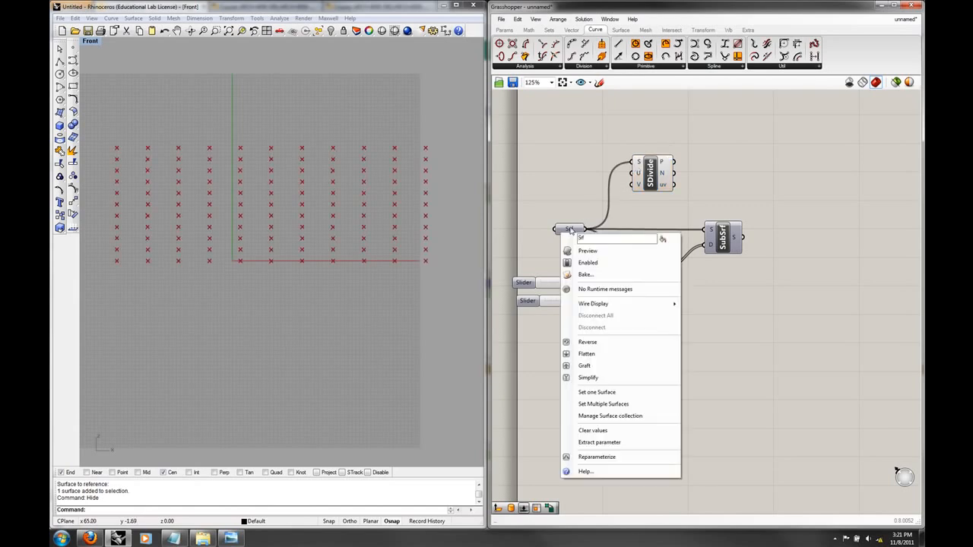
left_click(583, 252)
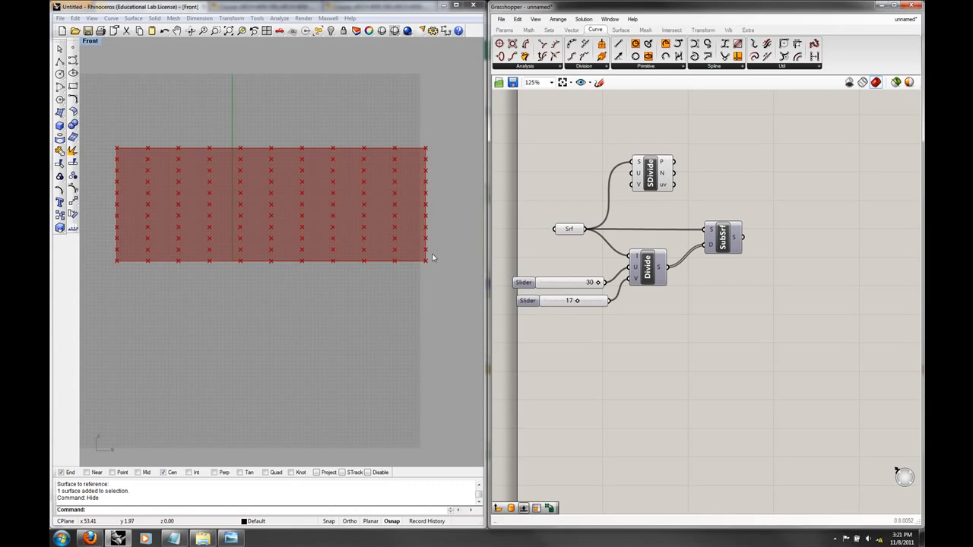
left_click(647, 274)
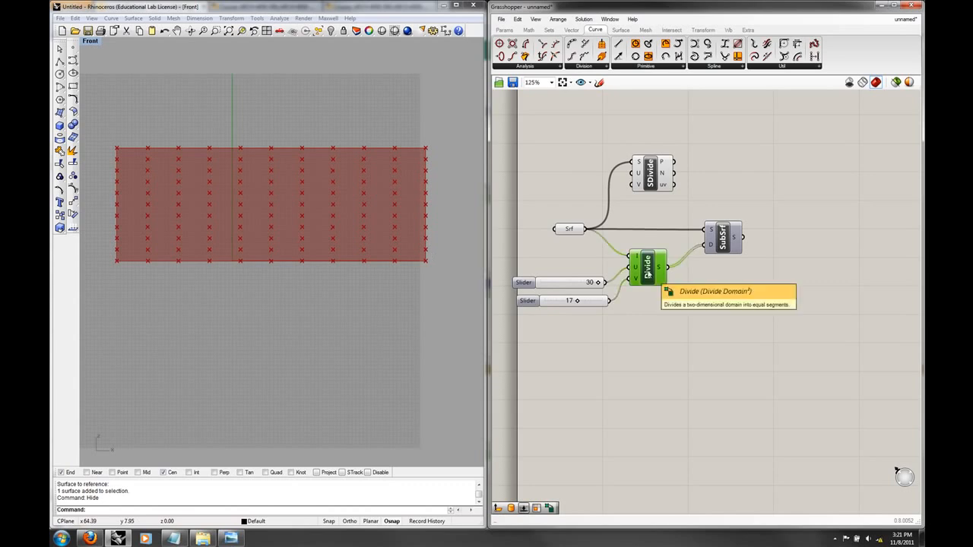
left_click(718, 240)
right_click(718, 240)
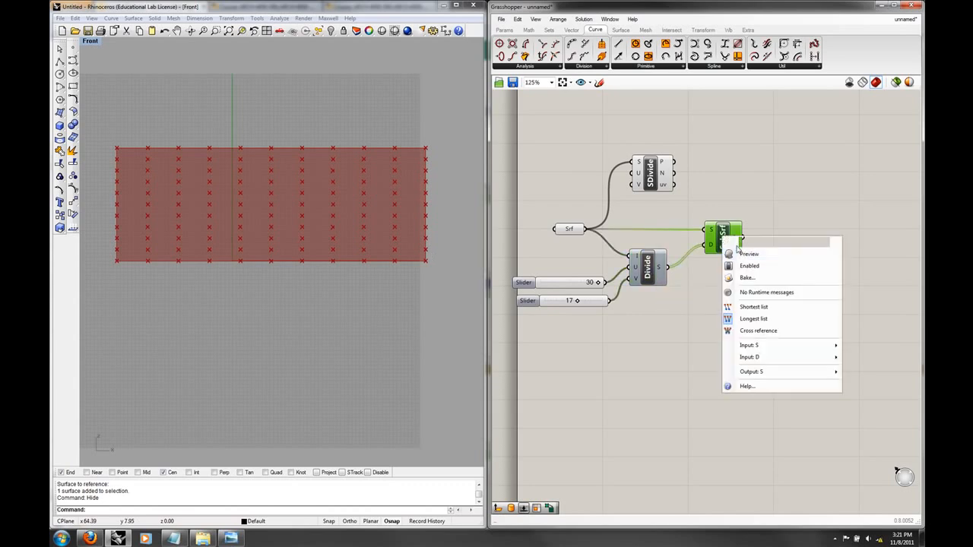
left_click(742, 253)
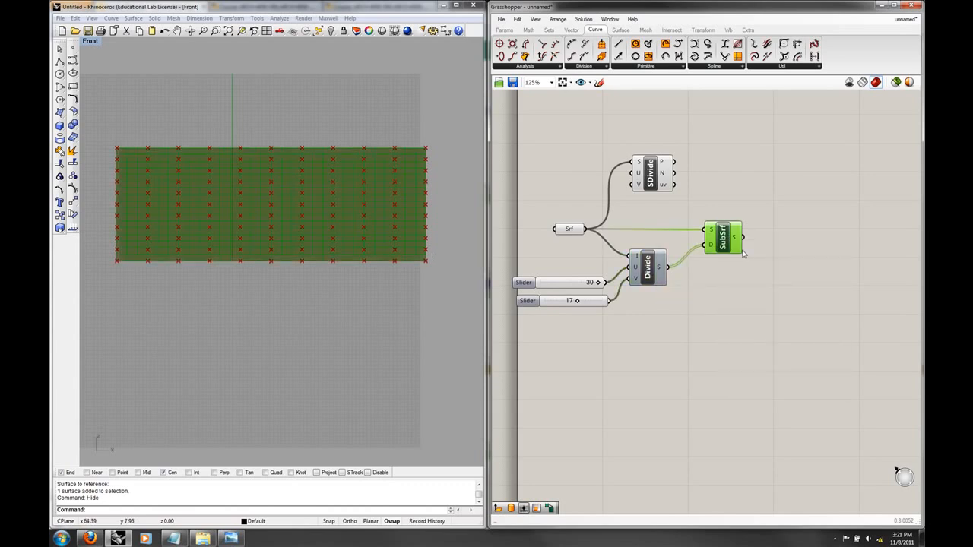
Delete the Divide Surface component and turn off the Surface parameter's preview.
left_click(659, 173)
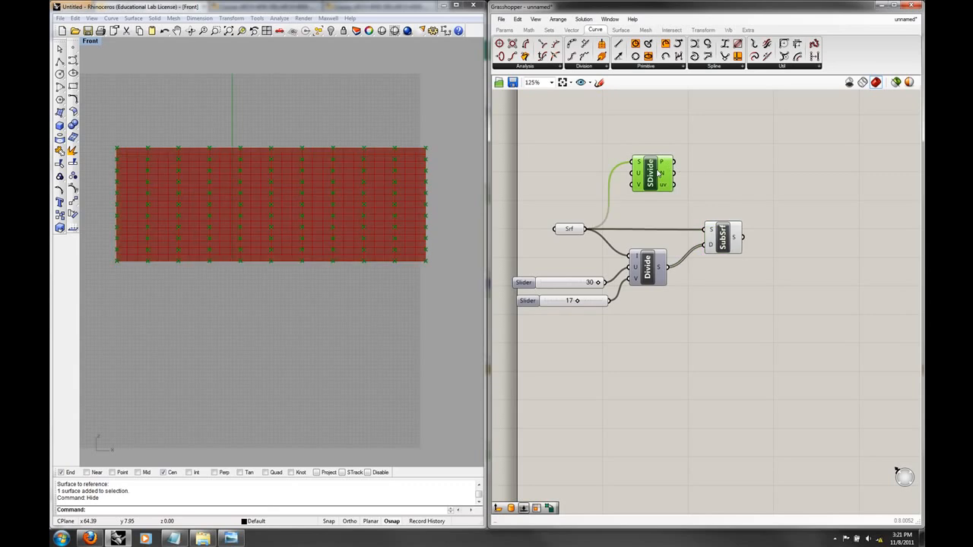
key("Delete")
left_click(571, 230)
right_click(585, 237)
left_click(587, 246)
Add an Area component and connect the Isotrim's S output to its G input.
right_click_drag(801, 219, 746, 218)
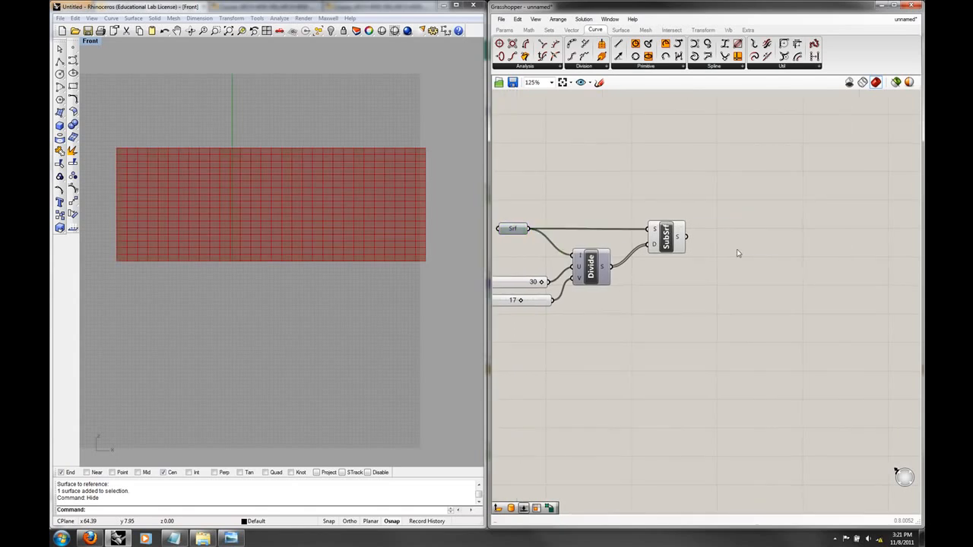
double_click(736, 250)
type("area")
left_click(692, 242)
left_click_drag(687, 238, 717, 249)
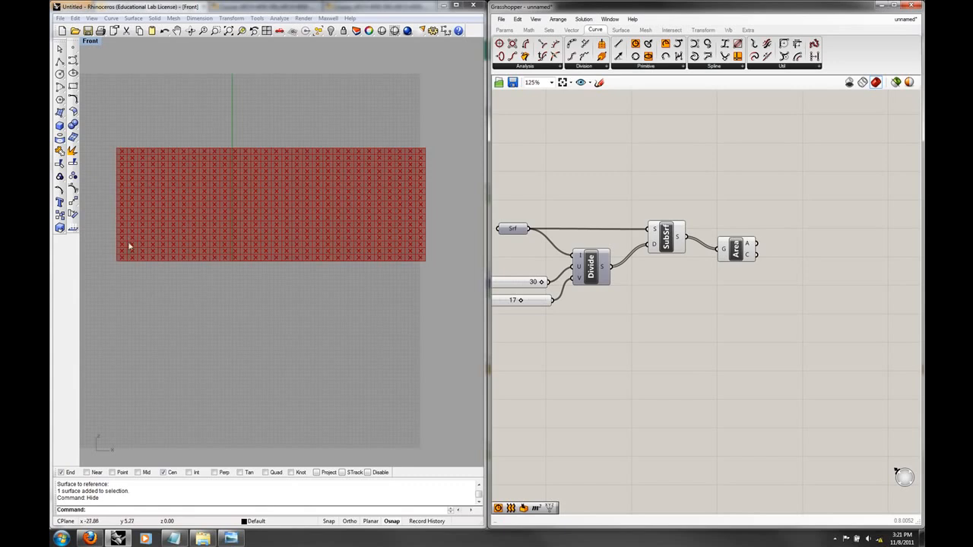
Examine the panel centroids on the surface up close and review the component layout on the canvas.
scroll(119, 261, "up", 4)
left_click(121, 263)
scroll(121, 263, "up", 10)
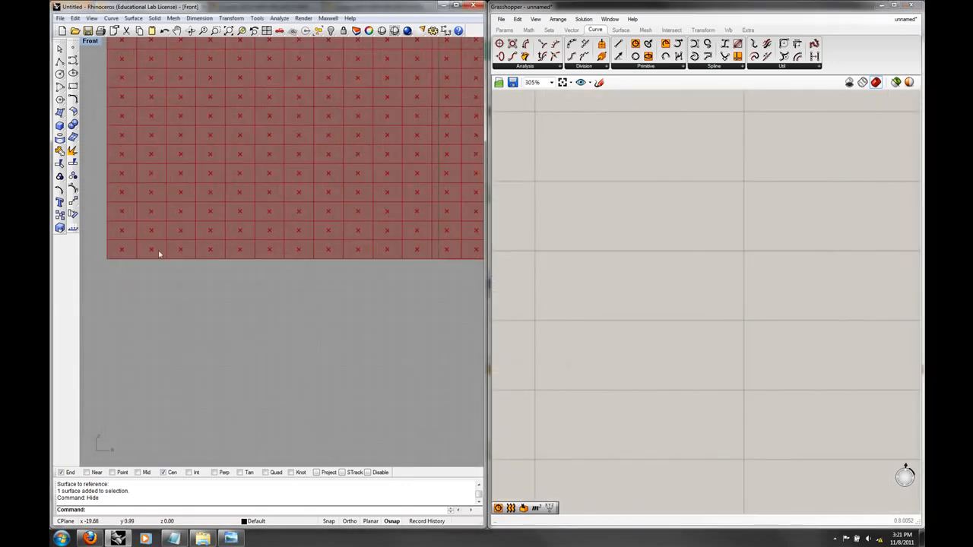
scroll(215, 329, "down", 10)
right_click_drag(693, 270, 664, 268)
scroll(664, 268, "down", 5)
scroll(699, 300, "up", 3)
left_click(852, 248)
left_click(835, 330)
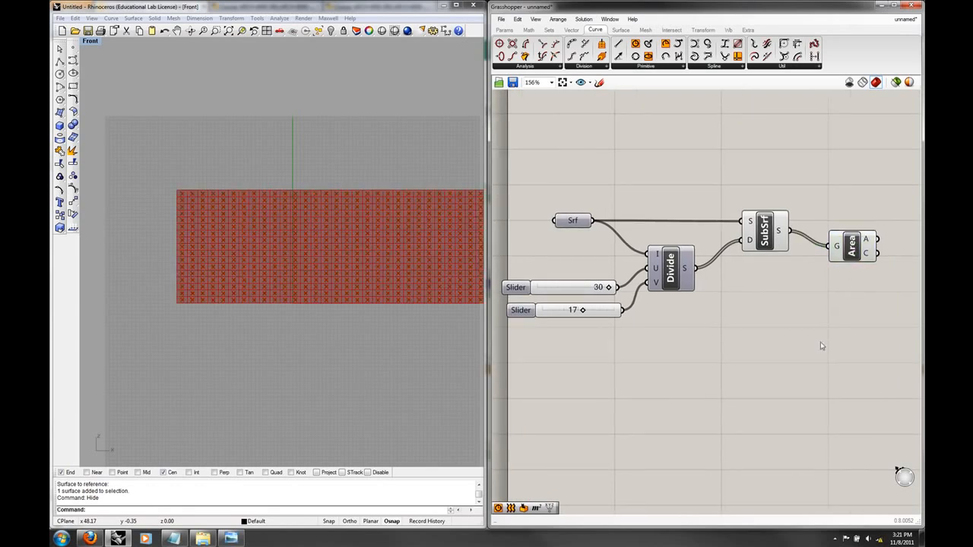
Add a Circle component and connect the Area component's C output to its P input.
right_click_drag(820, 335, 791, 348)
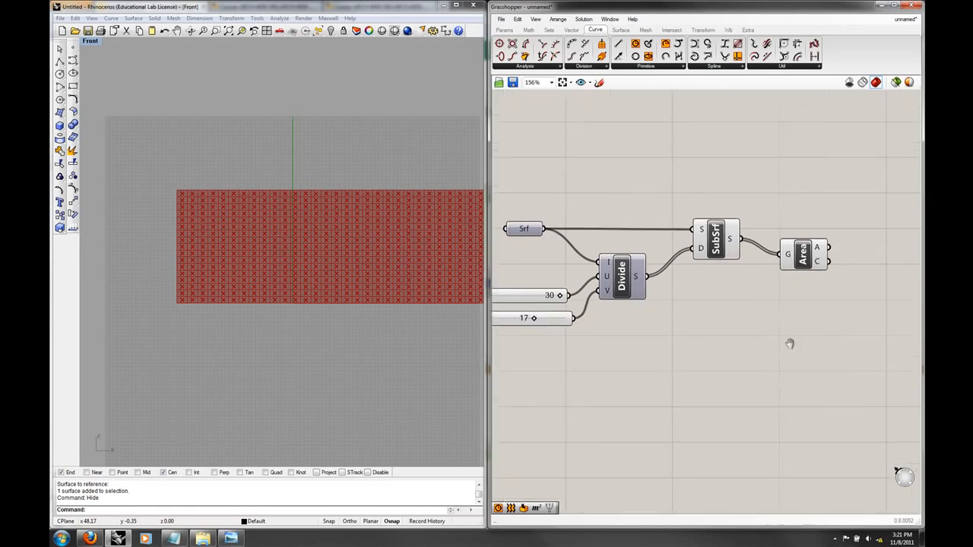
double_click(814, 342)
type("cir")
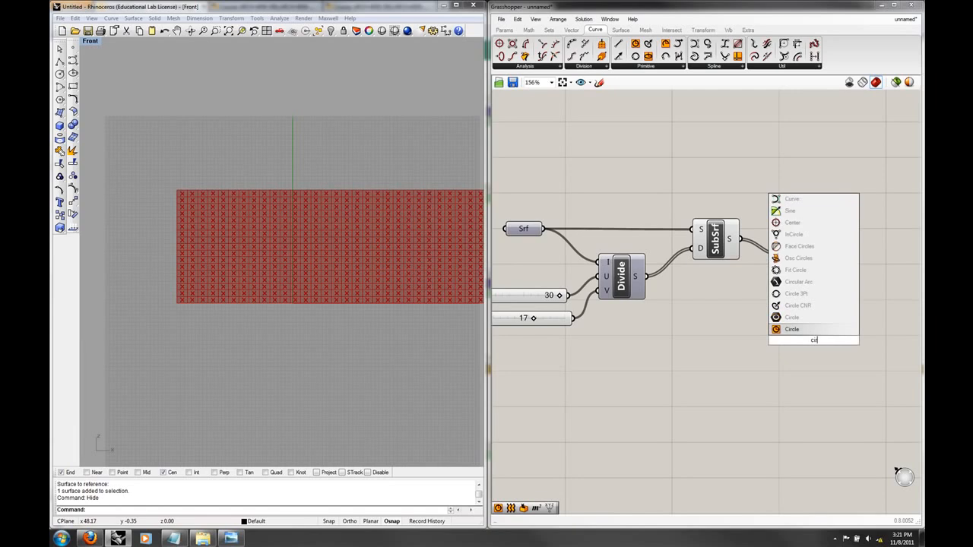
left_click(792, 329)
left_click_drag(803, 336, 862, 295)
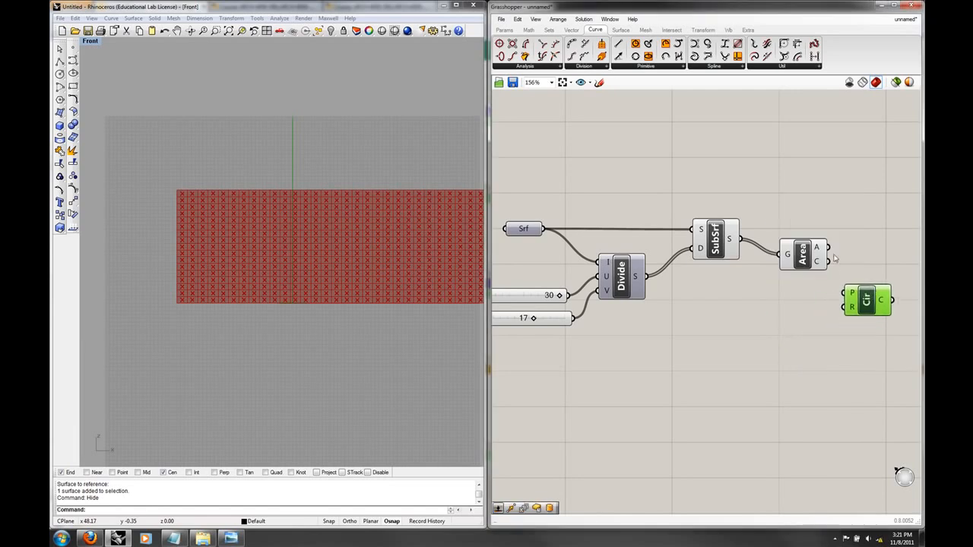
left_click_drag(825, 262, 845, 297)
Switch the Rhino viewport to Perspective and examine the orientation of the circles relative to the surface.
left_click(90, 43)
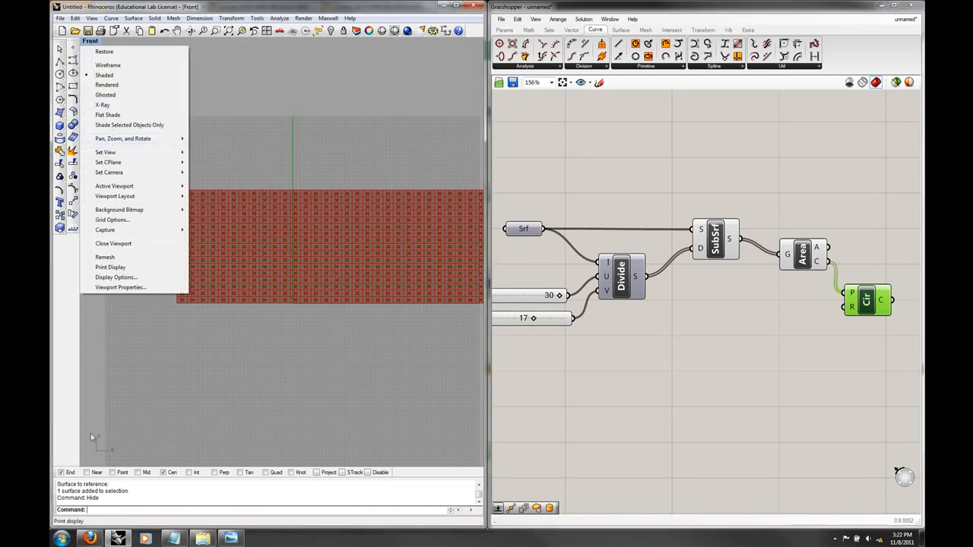
mouse_move(114, 152)
left_click(219, 226)
right_click_drag(219, 233, 345, 218)
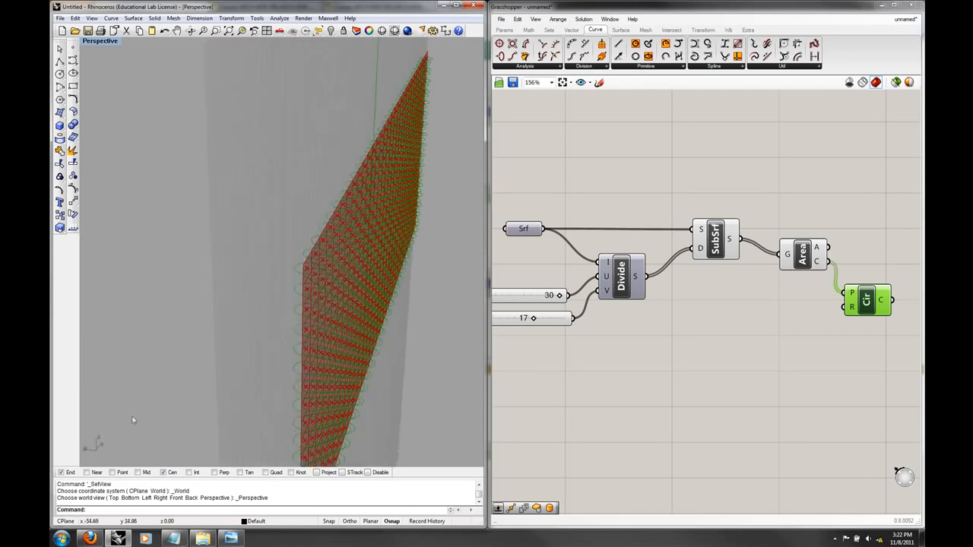
Add an XZ Plane component between Area and Circle, and connect the Area's C output to its O input.
double_click(775, 354)
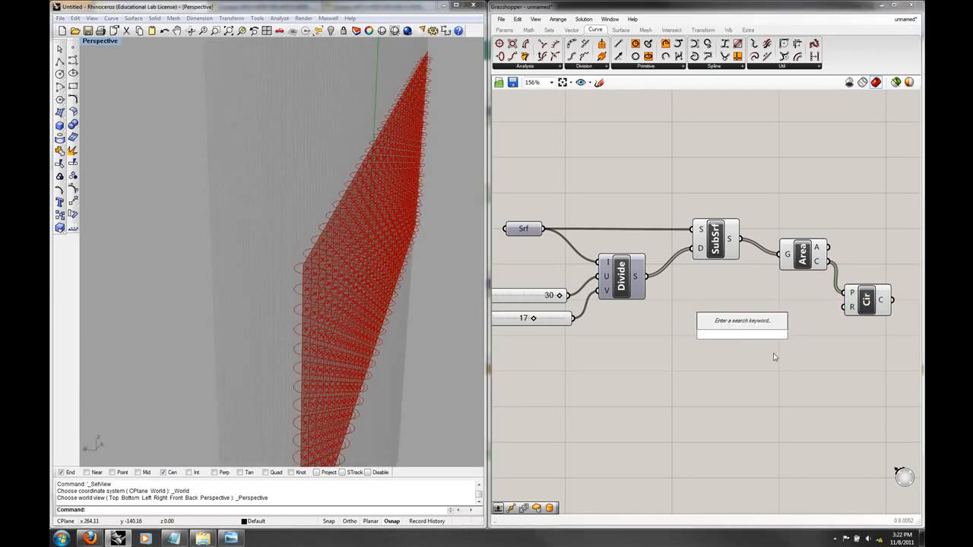
type("xz")
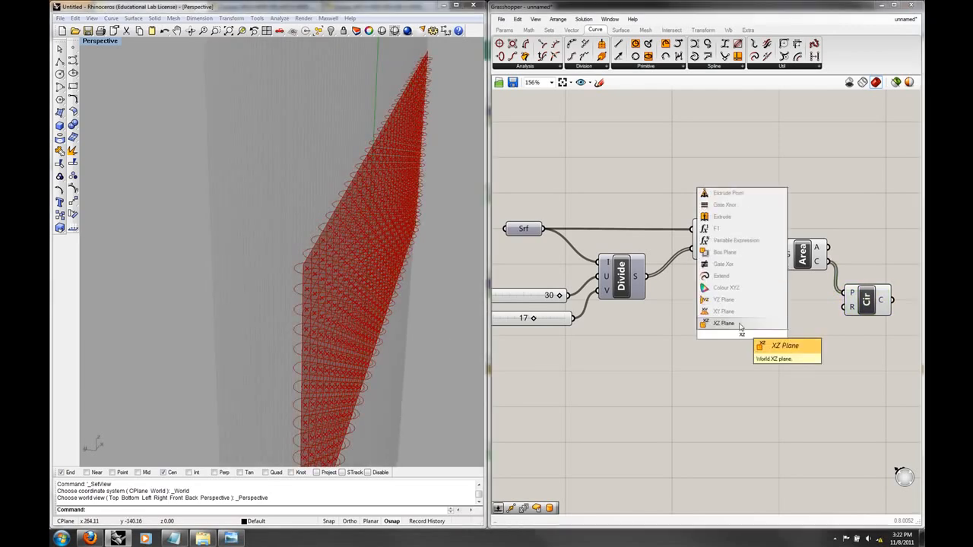
left_click(792, 343)
right_click_drag(798, 343, 741, 348)
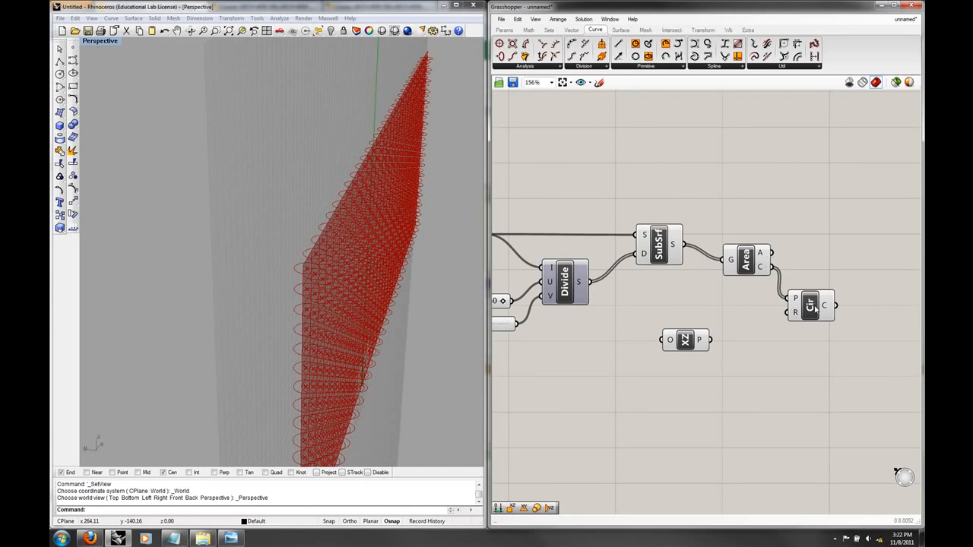
left_click_drag(815, 307, 872, 308)
left_click_drag(746, 260, 721, 262)
left_click_drag(686, 345, 786, 306)
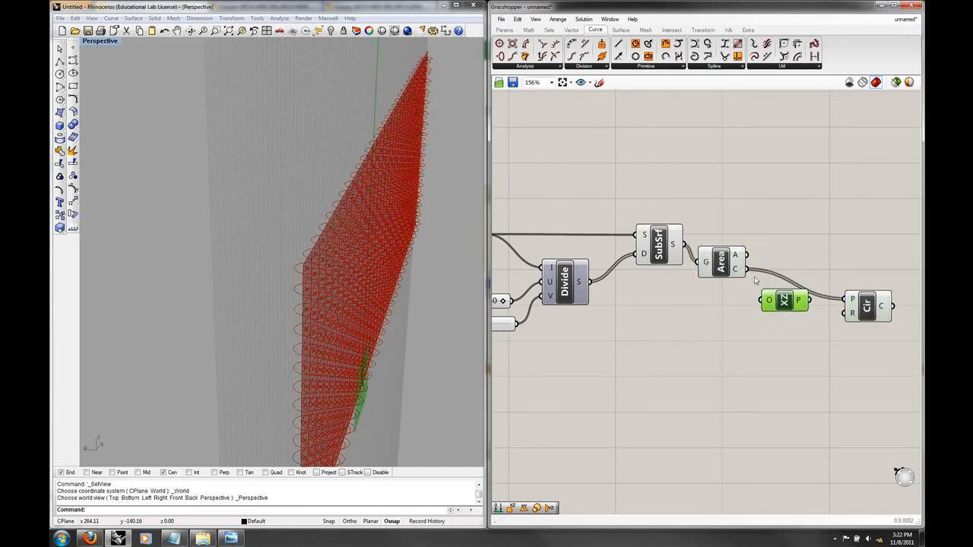
left_click_drag(737, 271, 765, 301)
Connect the XZ Plane's P output to the Circle's P input and turn off the XZ Plane's preview.
right_click_drag(424, 295, 315, 269)
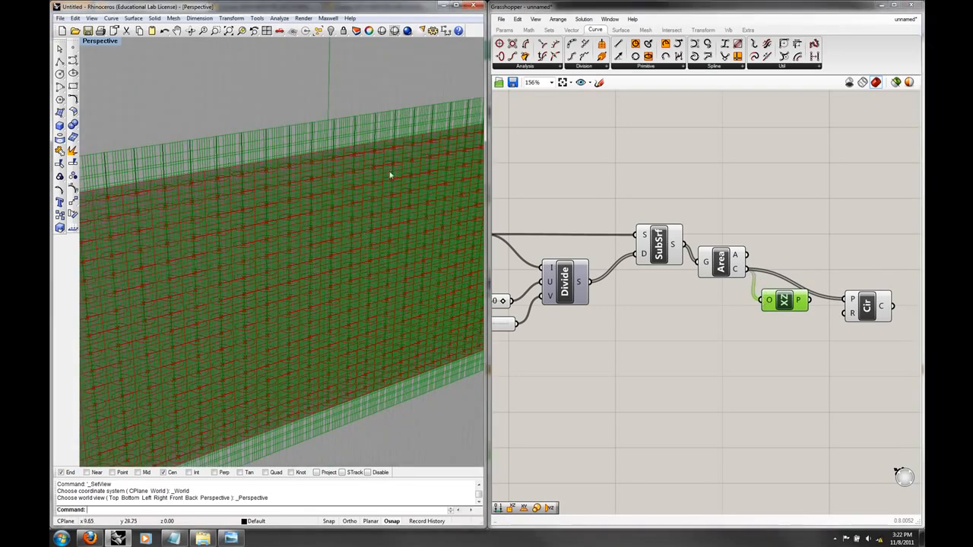
left_click_drag(809, 300, 848, 301)
right_click(786, 300)
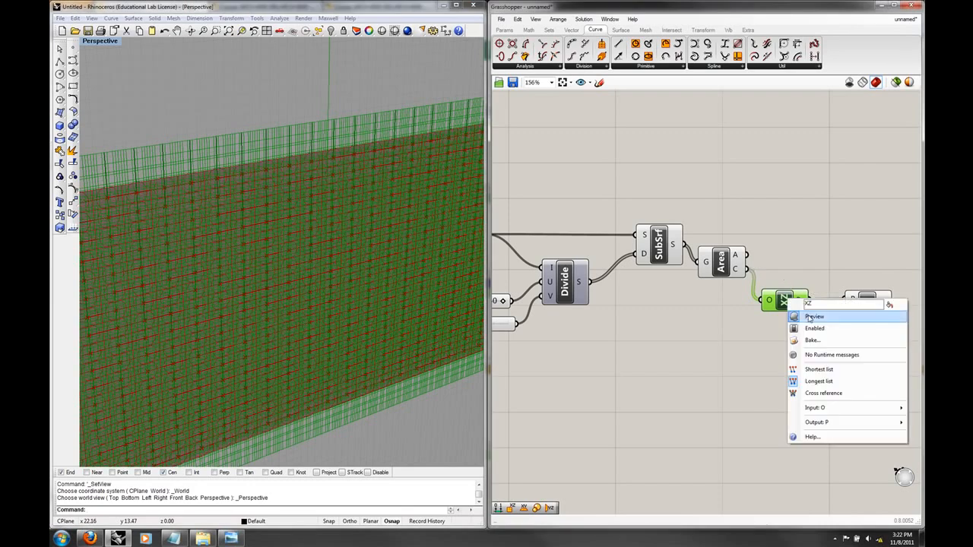
left_click(806, 315)
scroll(371, 240, "down", 5)
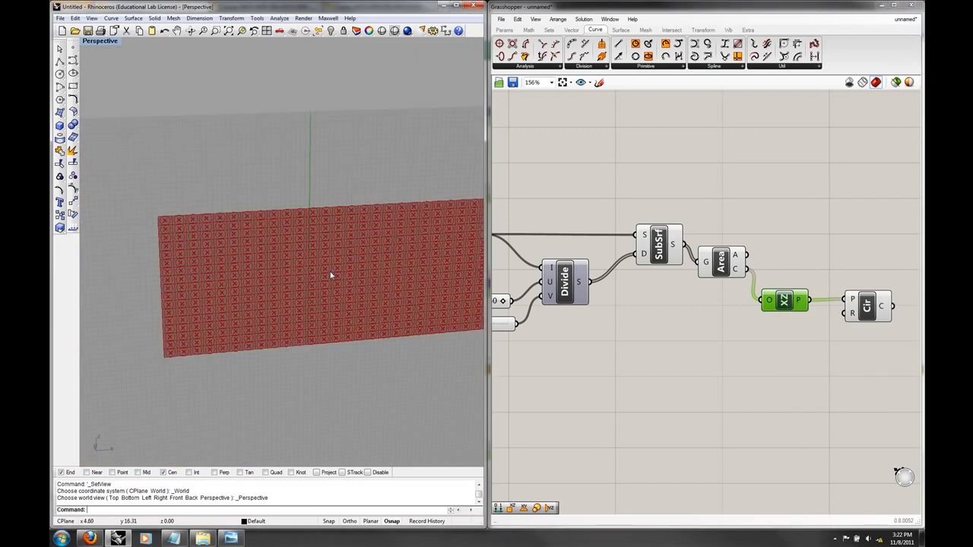
right_click_drag(333, 278, 364, 276)
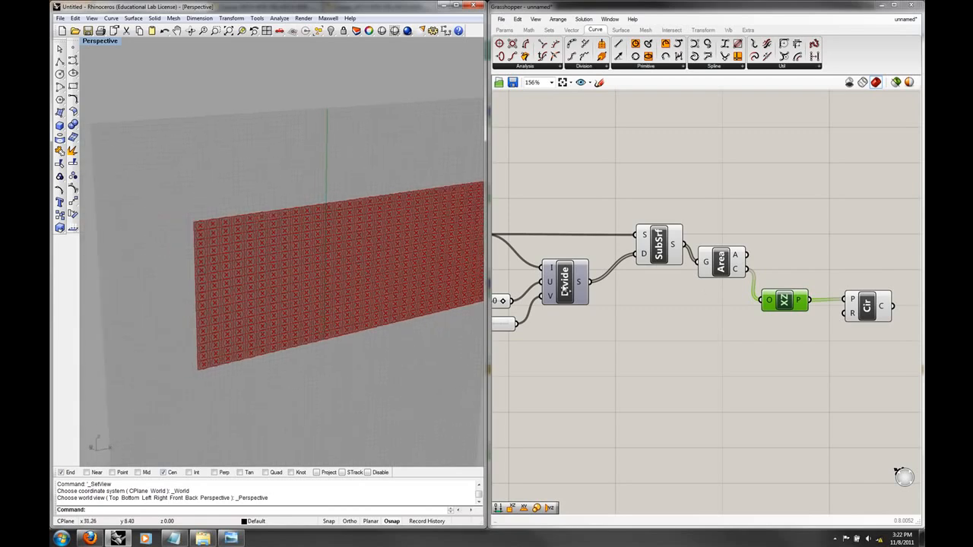
Space out the XZ Plane, Area and Circle components on the canvas so their wires are easier to read.
left_click_drag(787, 303, 770, 325)
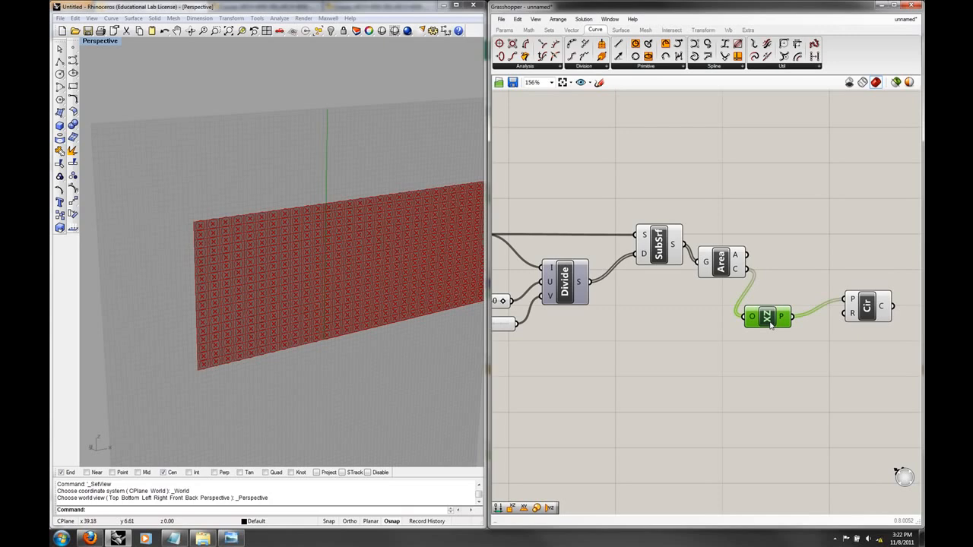
left_click(737, 272)
left_click(767, 263)
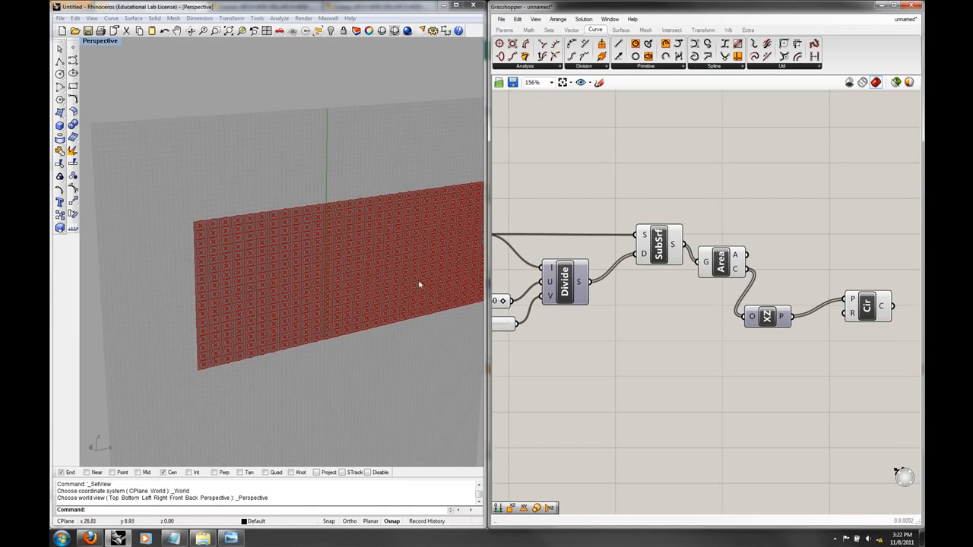
left_click_drag(722, 260, 728, 267)
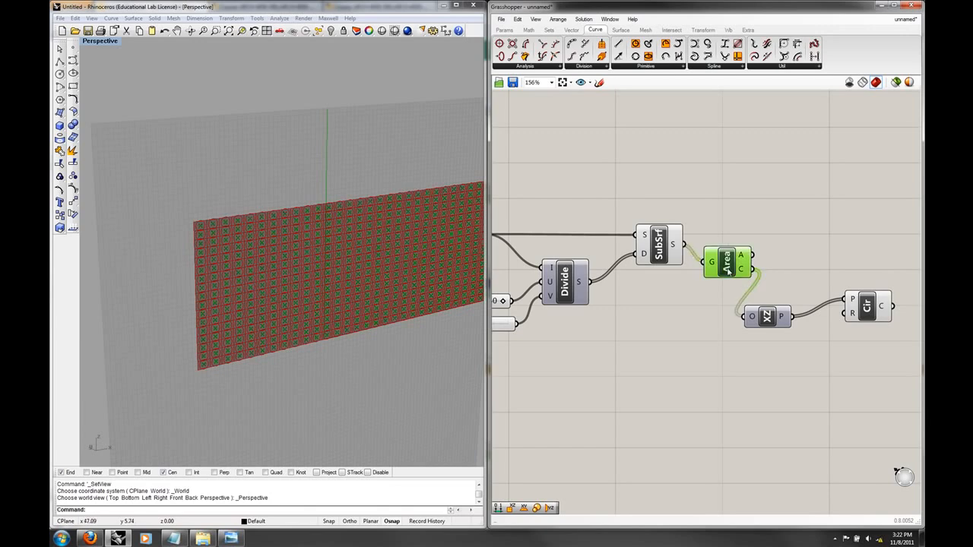
mouse_move(460, 319)
right_mouse_down()
mouse_move(433, 308)
mouse_move(436, 324)
mouse_move(461, 329)
right_mouse_up()
left_click(711, 346)
right_click_drag(811, 354, 659, 362)
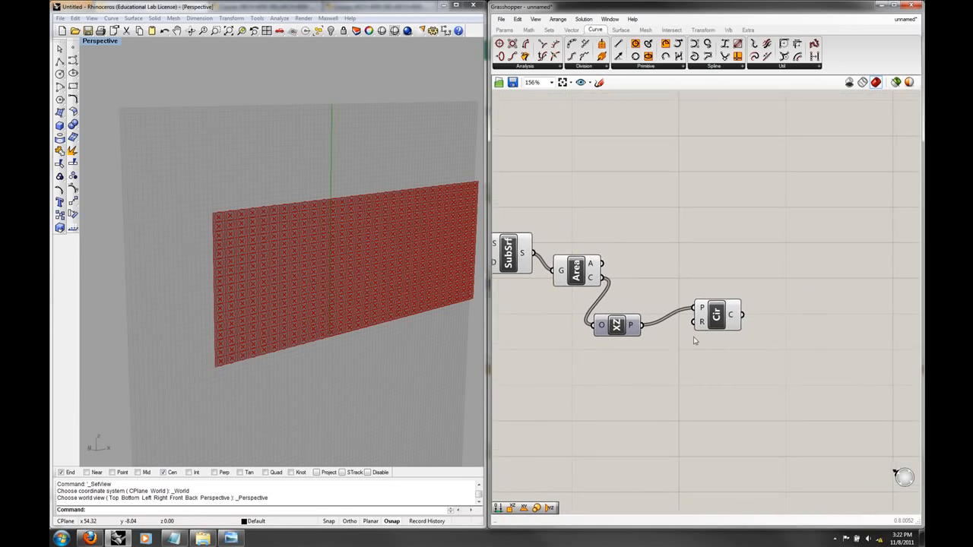
left_click_drag(710, 324, 723, 323)
left_click(706, 363)
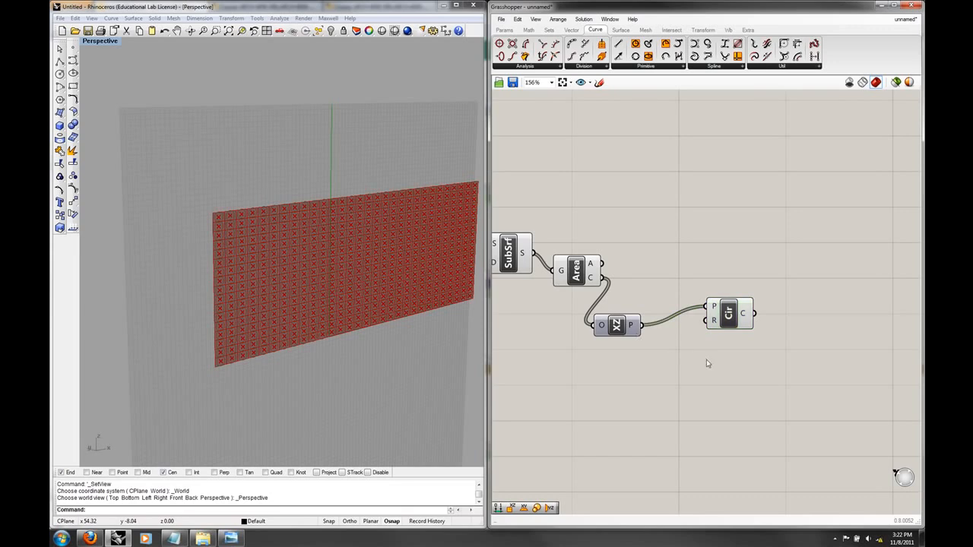
Add a number slider below the XZ Plane and connect it to the Circle's R input.
double_click(662, 379)
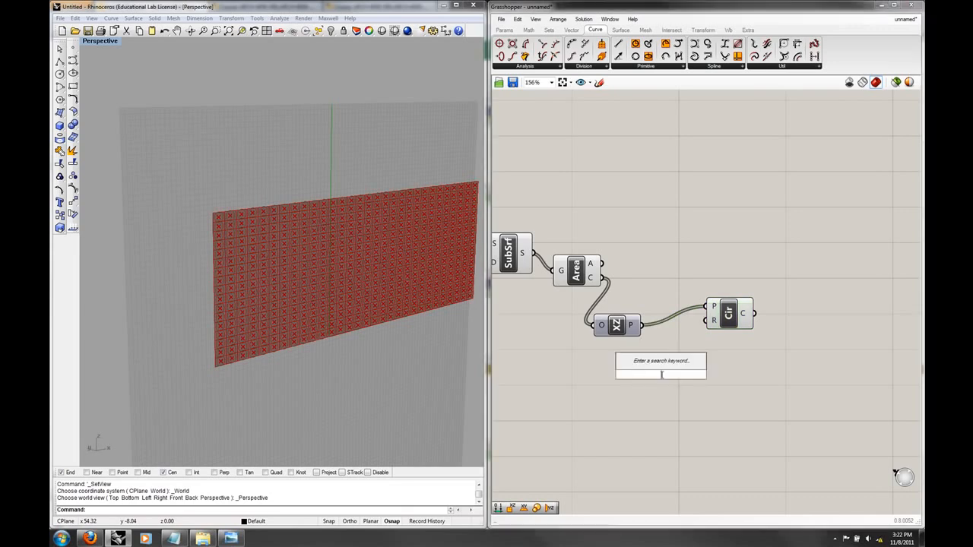
type("num")
left_click(642, 351)
left_click_drag(709, 372, 709, 323)
left_click(703, 348)
Switch the Rhino viewport to Front and turn off the Area component's preview.
left_click(355, 393)
type("Front")
key("Return")
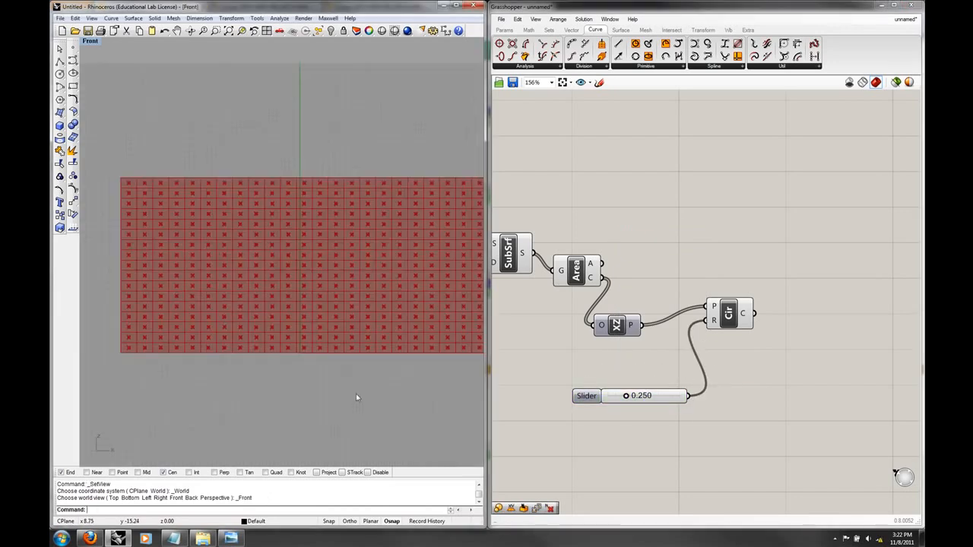
left_click(588, 280)
right_click(583, 276)
left_click(603, 293)
right_click_drag(448, 269, 421, 268)
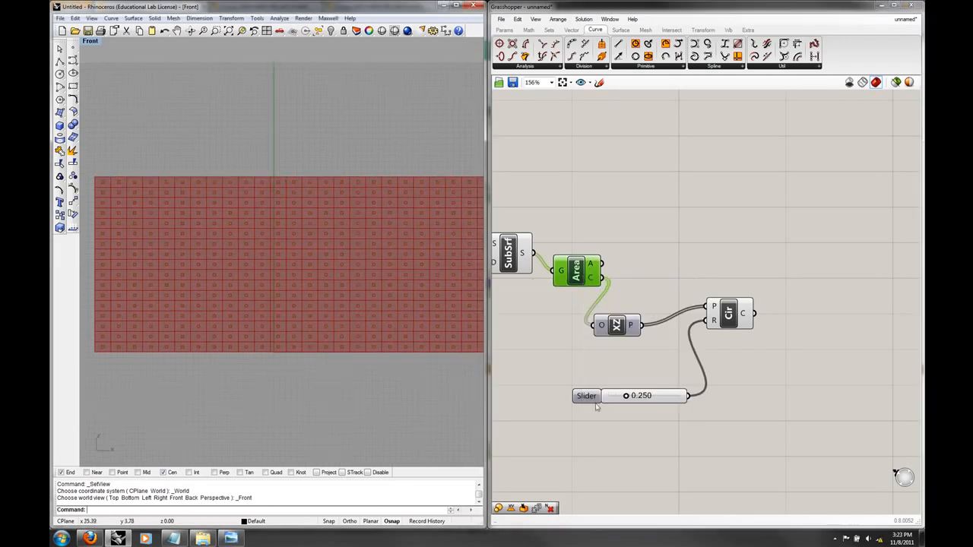
Set the circle radius slider to 0.442 and check the circles across the whole surface.
left_click_drag(625, 396, 643, 396)
right_click_drag(376, 289, 344, 281)
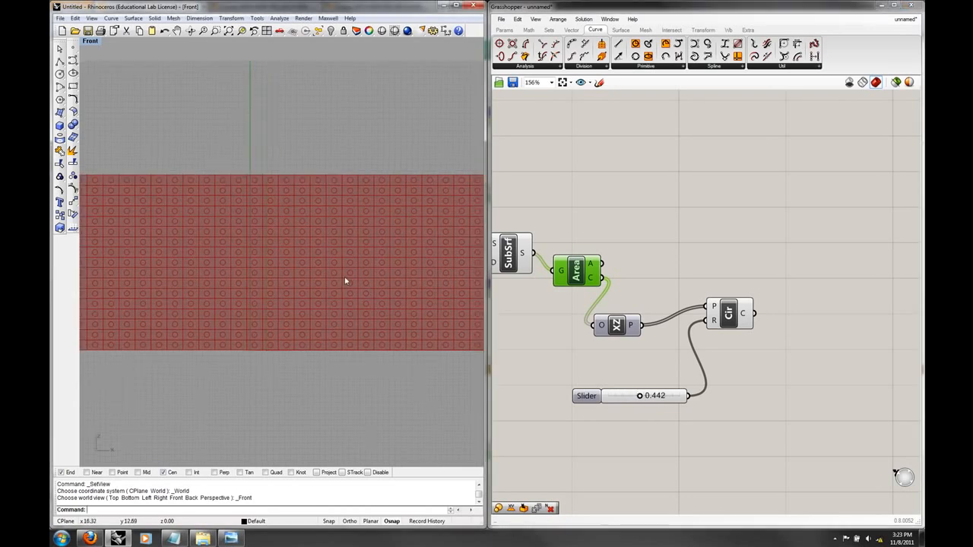
scroll(344, 281, "down", 2)
right_click_drag(410, 282, 366, 269)
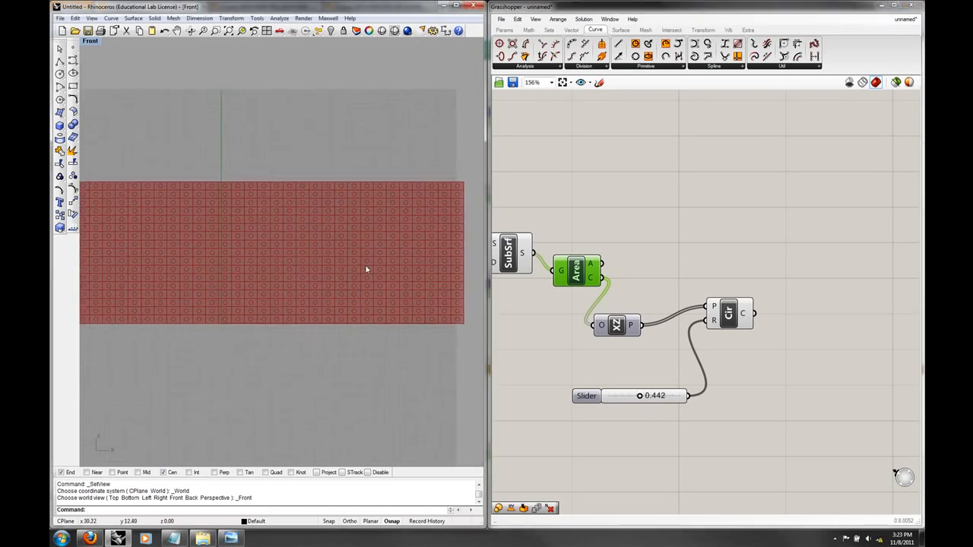
scroll(365, 269, "down", 1)
Add a Cull Nth component and connect the Circle's C output to its L input.
left_click(813, 363)
double_click(813, 363)
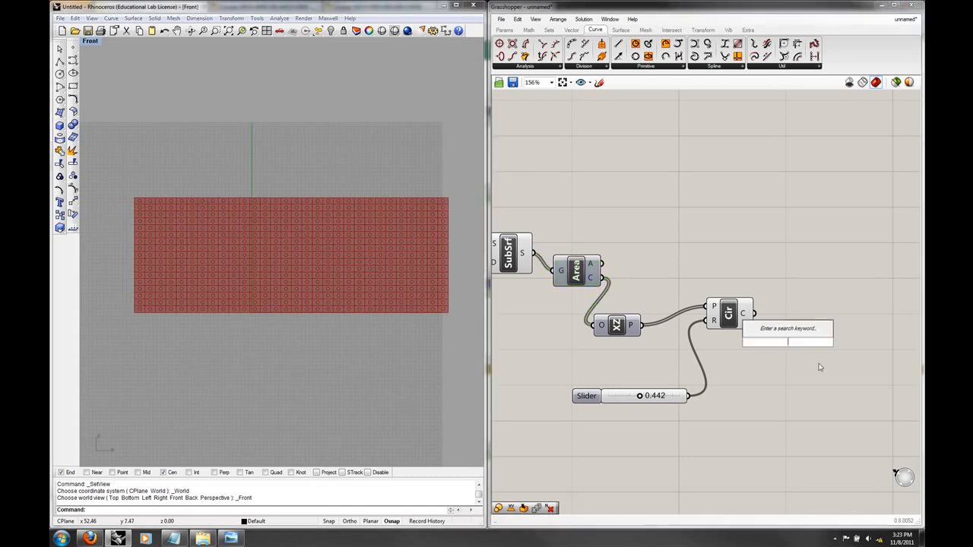
type("cu")
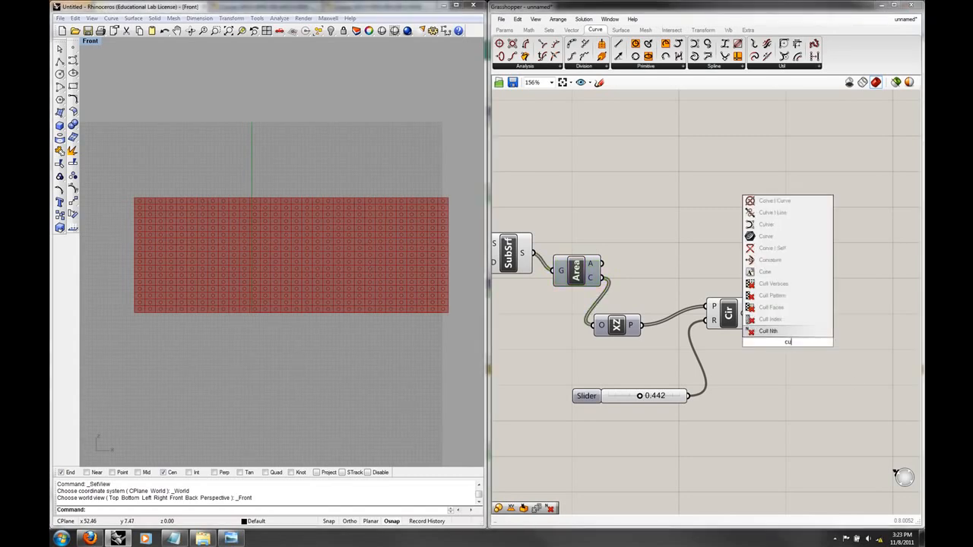
left_click(765, 334)
left_click_drag(783, 348, 810, 328)
left_click_drag(755, 314, 795, 314)
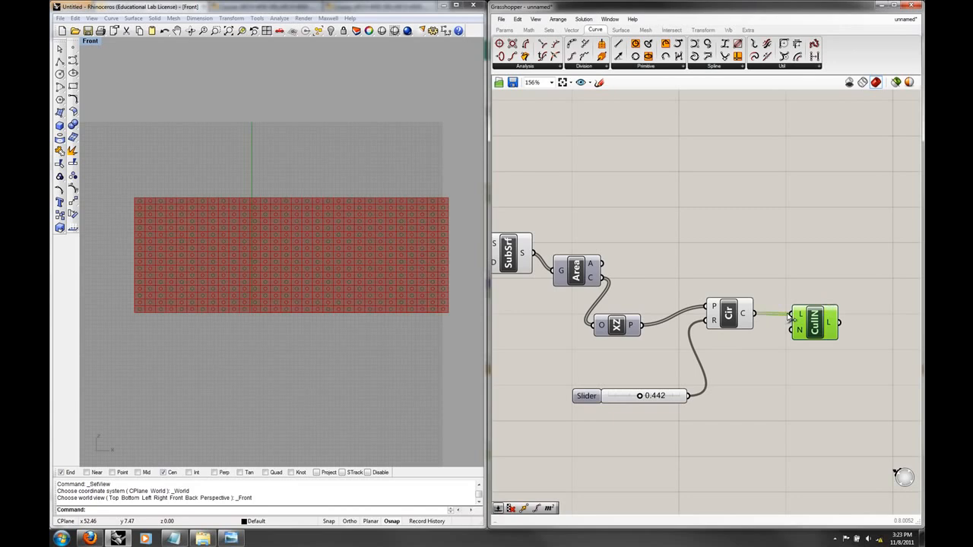
Turn off the Circle component's preview so only the culled circles are drawn.
left_click(731, 318)
right_click(731, 316)
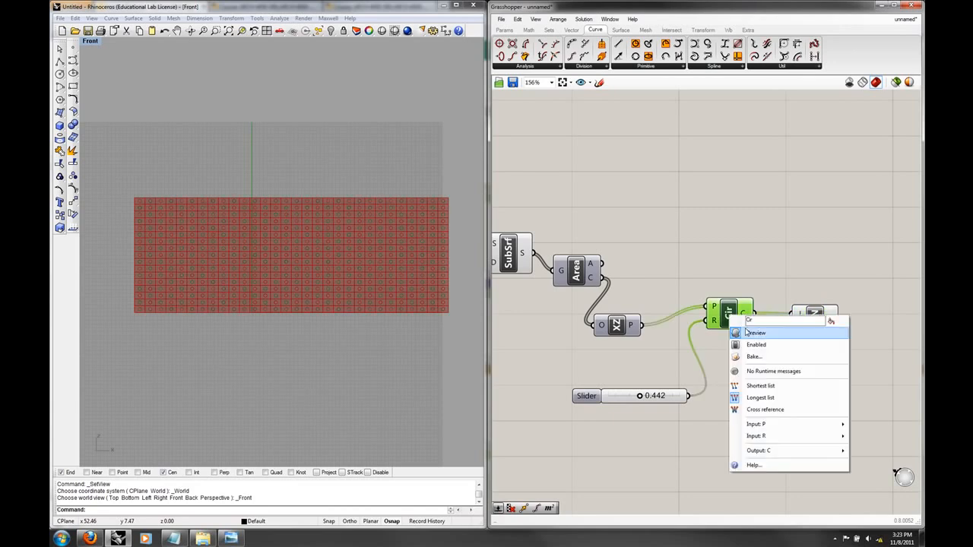
left_click(747, 331)
Place a copy of the Divide component's V slider beneath the radius slider and connect it to Cull Nth's N input.
right_click_drag(550, 304, 591, 297)
left_click(690, 388)
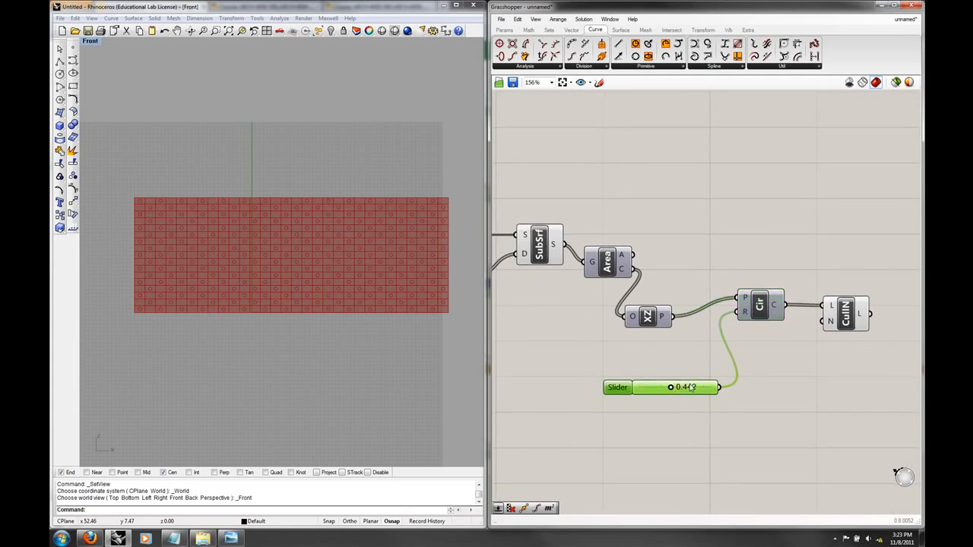
right_click_drag(641, 362, 762, 346)
right_click_drag(571, 313, 598, 313)
left_click_drag(530, 307, 768, 429, "alt")
right_click_drag(767, 429, 455, 428)
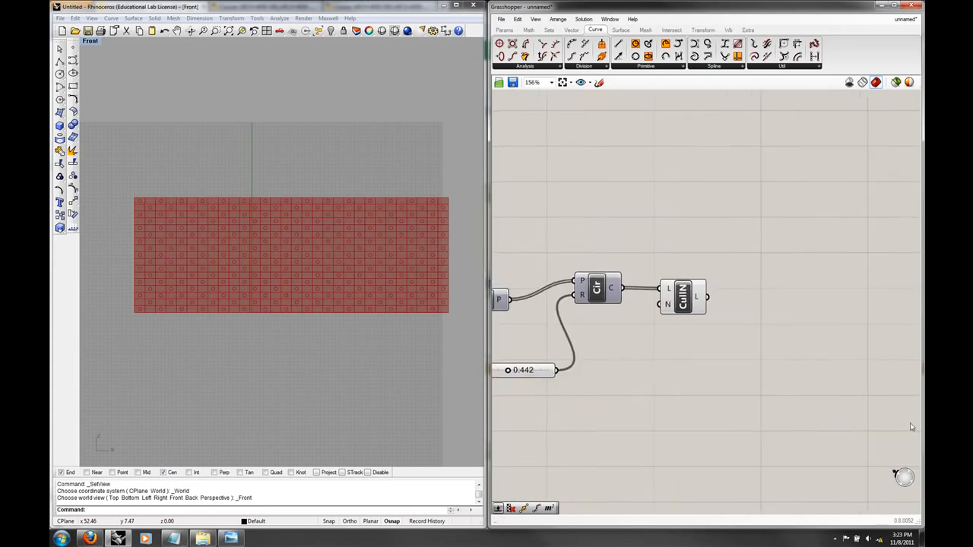
right_click_drag(650, 388, 763, 353)
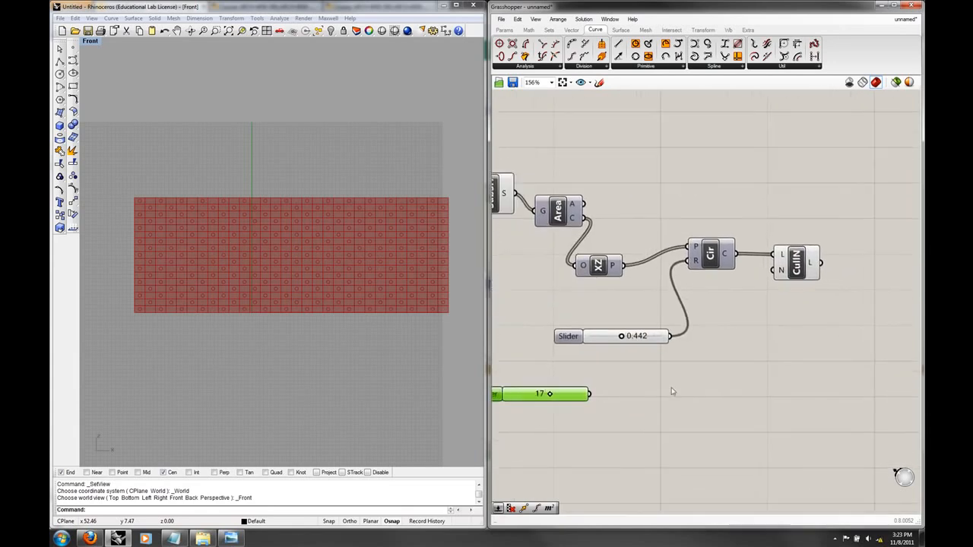
left_click_drag(589, 393, 776, 273)
left_click(668, 369)
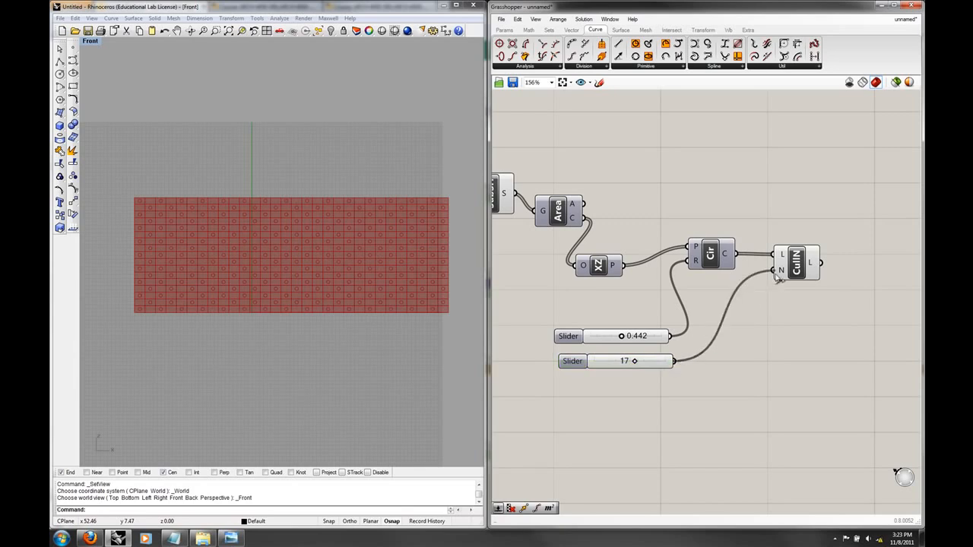
Set the cull frequency slider to 5 and check the resulting circle pattern.
left_click_drag(635, 362, 609, 363)
right_click_drag(320, 336, 364, 340)
scroll(351, 336, "up", 2)
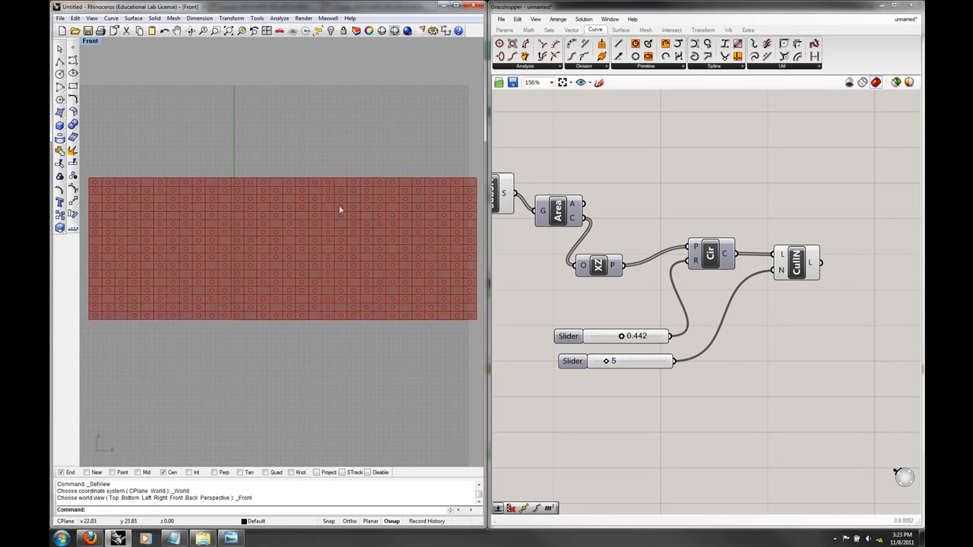
scroll(348, 255, "down", 2)
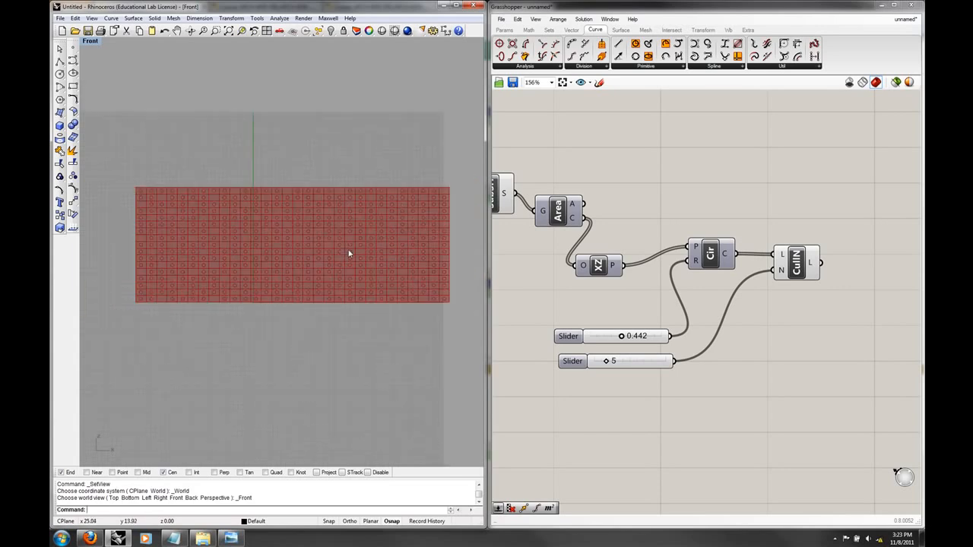
Highlight the Cull Nth output and set the circle radius slider to 0.461.
left_click(798, 261)
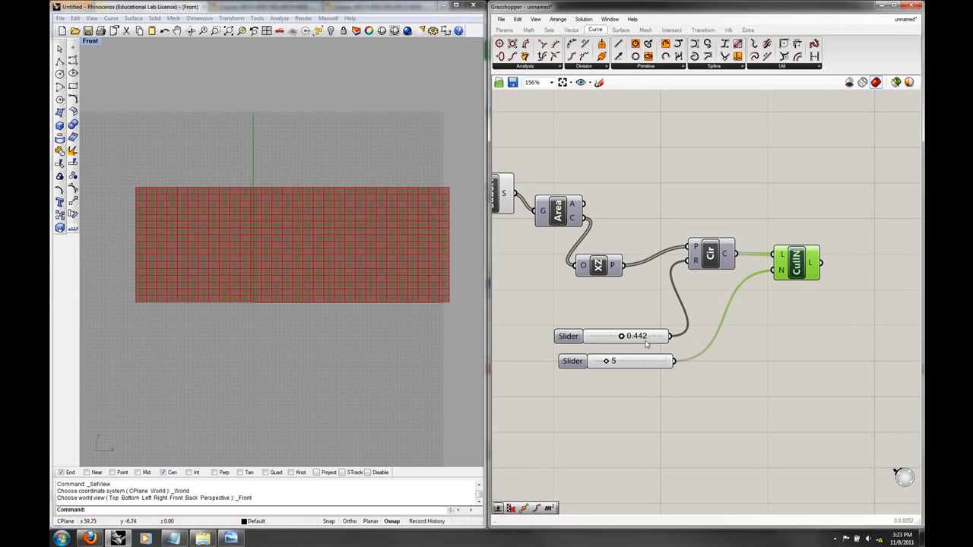
left_click_drag(622, 336, 623, 336)
left_click(746, 367)
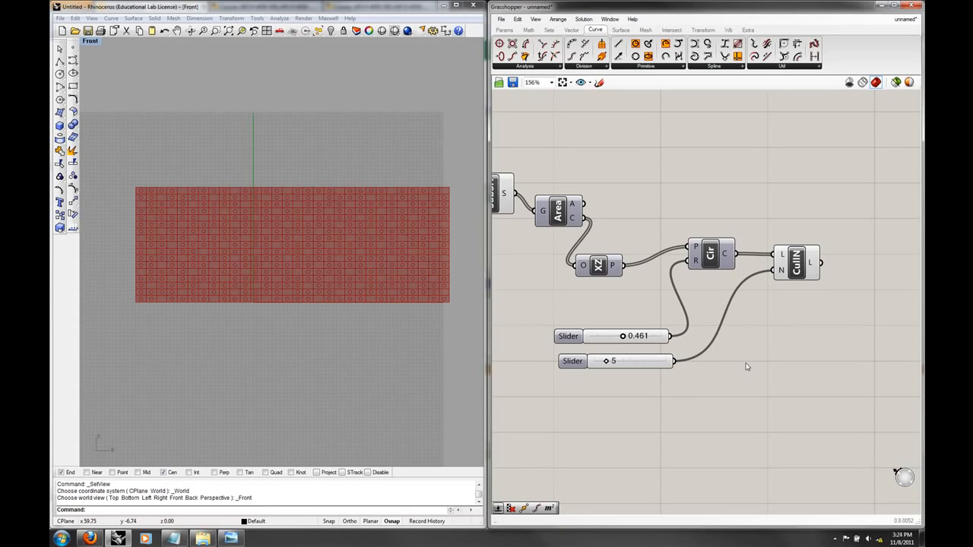
Delete the Cull Nth component, its frequency slider and the circle radius slider.
left_click(795, 278)
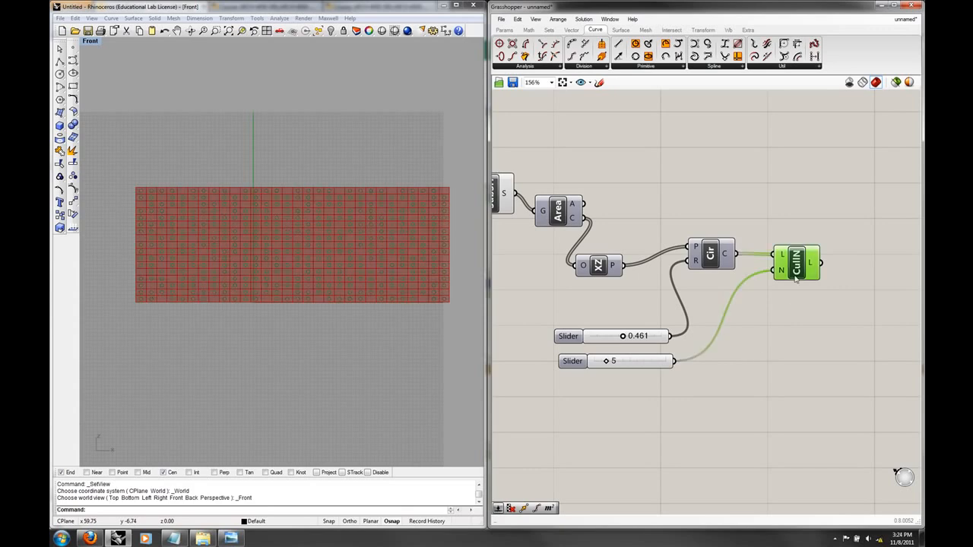
key("Delete")
left_click(654, 362)
key("Delete")
left_click(653, 336)
key("Delete")
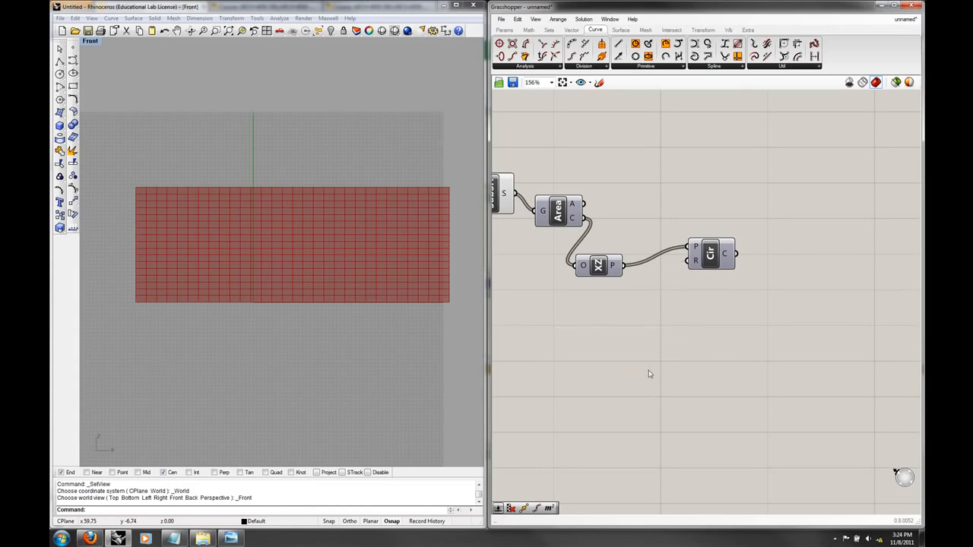
Add a Random component and connect its R output to the Circle's R input.
double_click(651, 375)
type("ran")
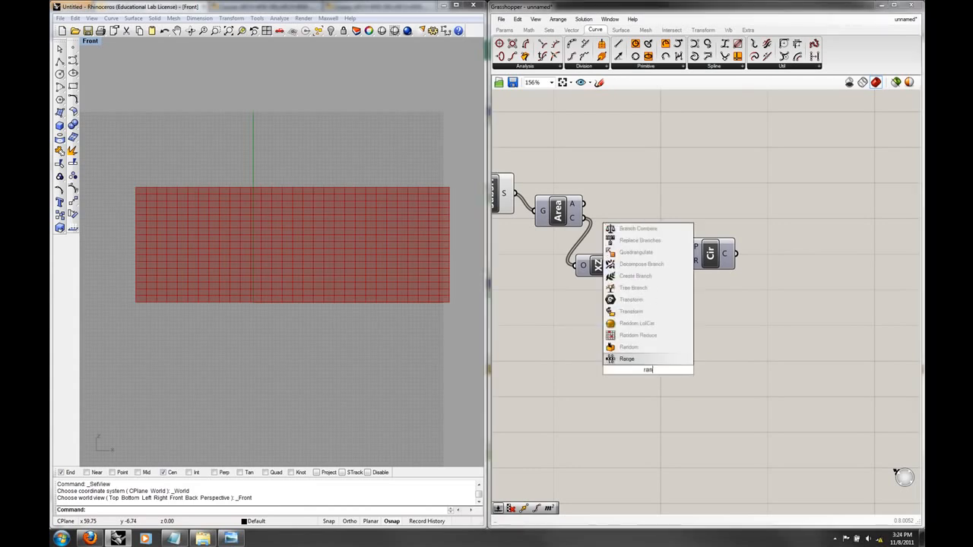
left_click(628, 346)
left_click_drag(646, 370, 693, 260)
Add a Multiplication component below Divide and position it clear of the U and V sliders.
right_click_drag(561, 322, 794, 328)
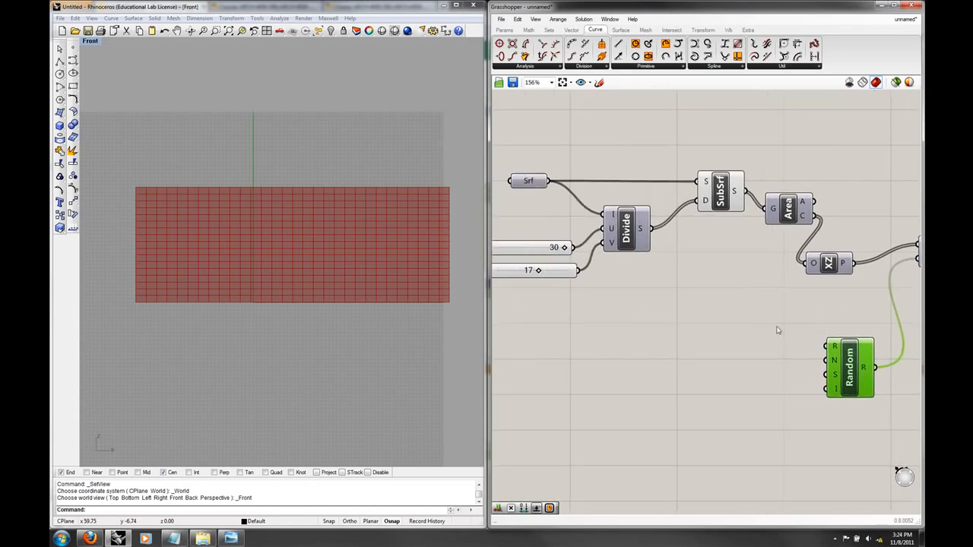
right_click_drag(701, 311, 706, 316)
right_click_drag(837, 332, 741, 334)
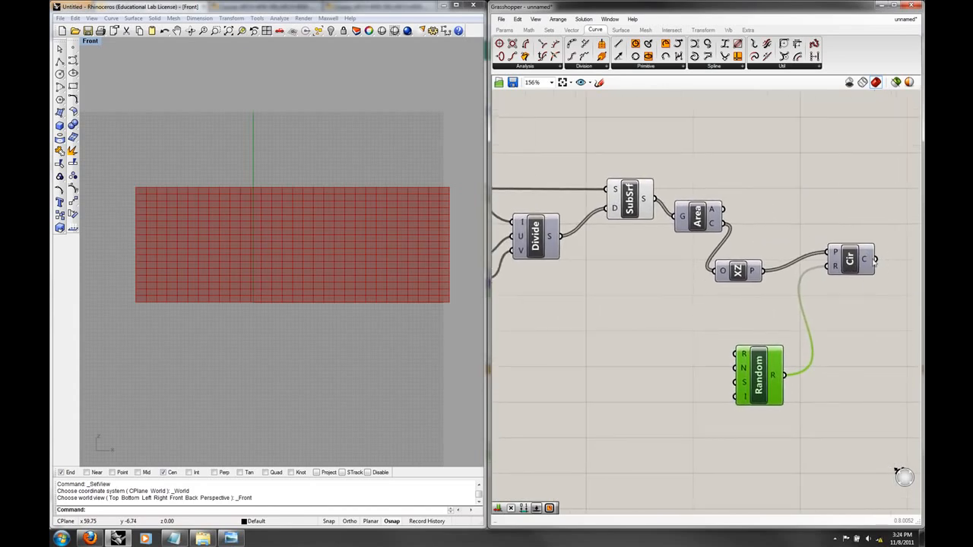
mouse_move(868, 263)
right_click_drag(673, 297, 812, 291)
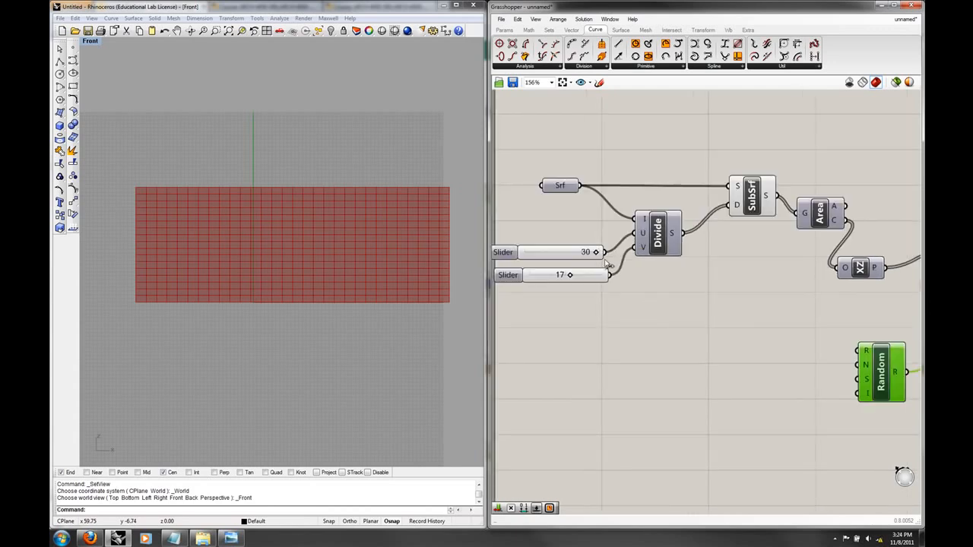
double_click(652, 302)
type("mul")
left_click(651, 294)
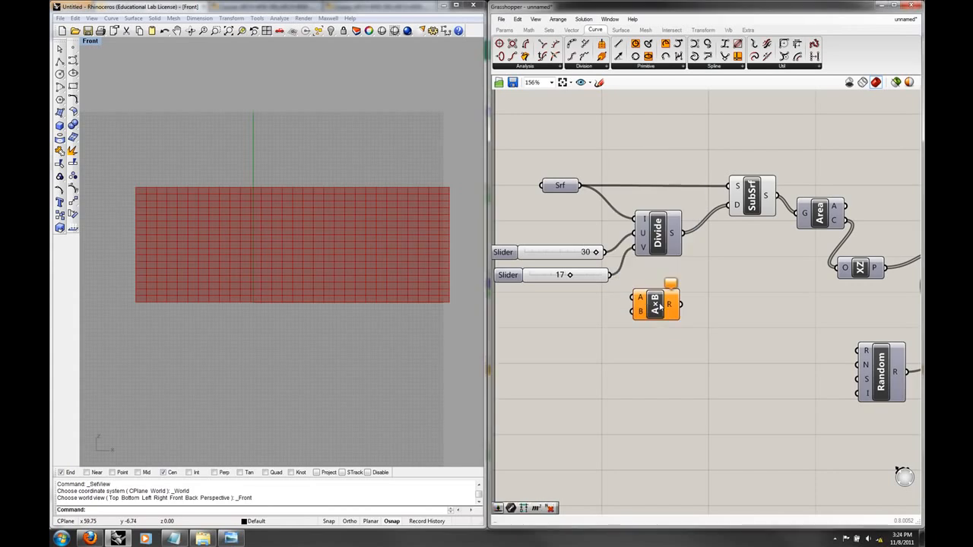
left_click_drag(653, 299, 707, 299)
Connect the U and V sliders to the Multiplication's A and B inputs, and its R output to Random's N input.
mouse_move(605, 253)
left_mouse_down()
mouse_move(681, 254)
mouse_move(610, 254)
left_mouse_up()
left_click_drag(659, 294, 688, 297)
left_click_drag(608, 275, 781, 358)
left_click(817, 354)
Turn the Circle component's preview back on.
right_click_drag(875, 283, 802, 291)
left_click(821, 269)
right_click(822, 269)
left_click(837, 285)
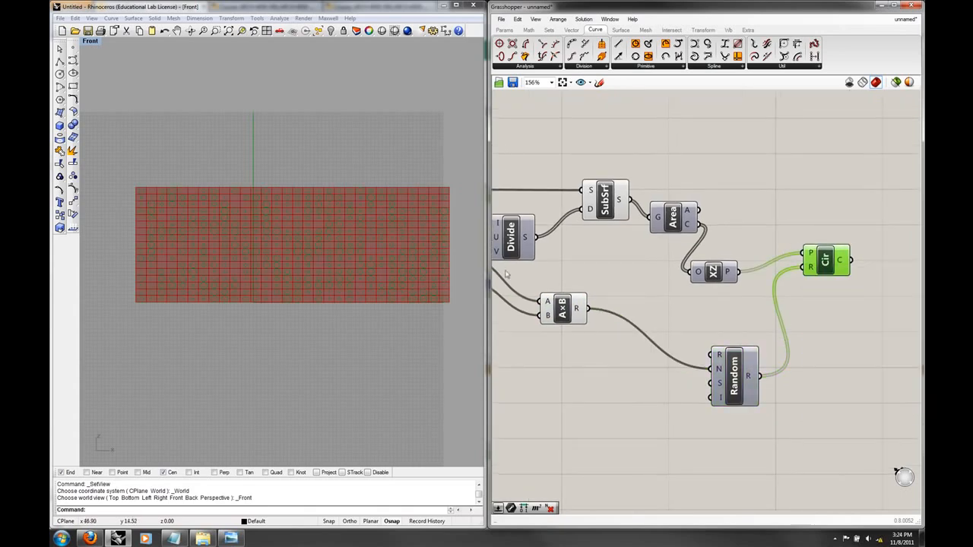
Set the Random component's R input domain to 0.0 To 0.75.
right_click(719, 355)
mouse_move(752, 461)
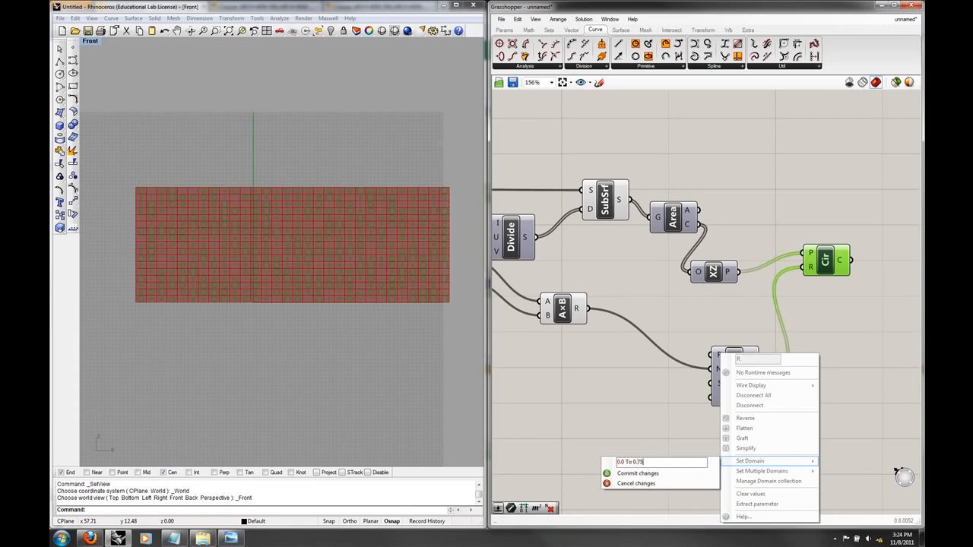
left_click(623, 472)
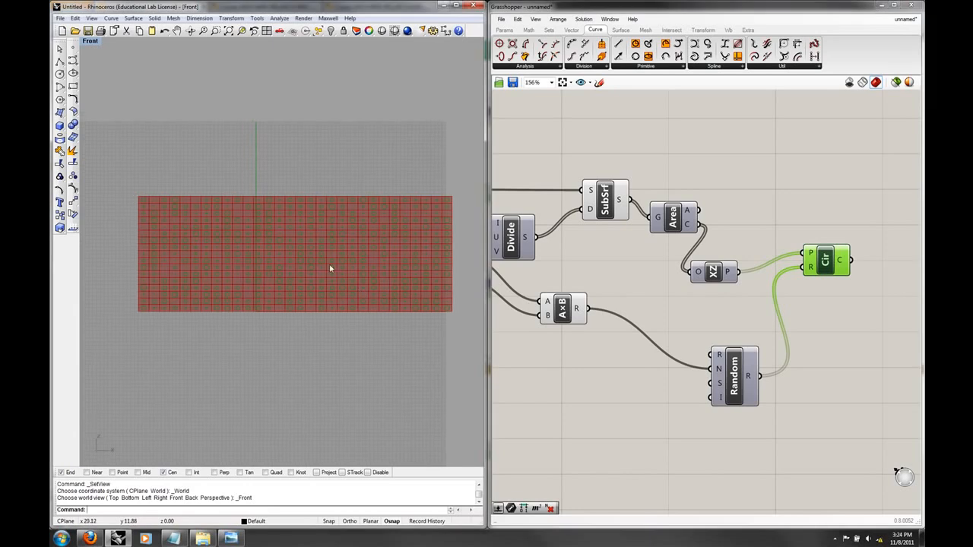
Set the U slider to 25 and the V slider to 15, and check the Circle component's output radii.
scroll(336, 272, "up", 5)
right_click_drag(530, 315, 614, 296)
left_click_drag(625, 254, 588, 277)
scroll(372, 340, "down", 3)
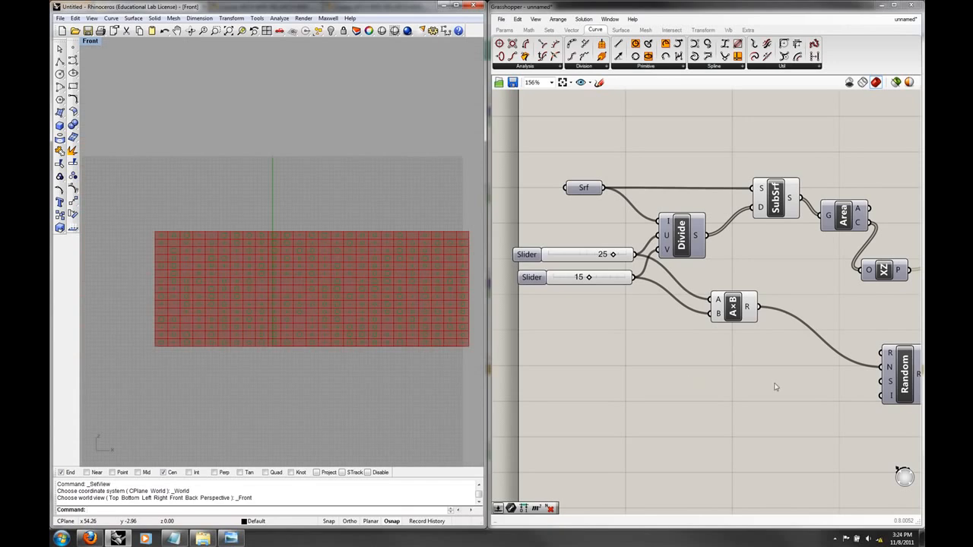
right_click_drag(777, 385, 720, 376)
right_click_drag(798, 393, 663, 393)
mouse_move(817, 246)
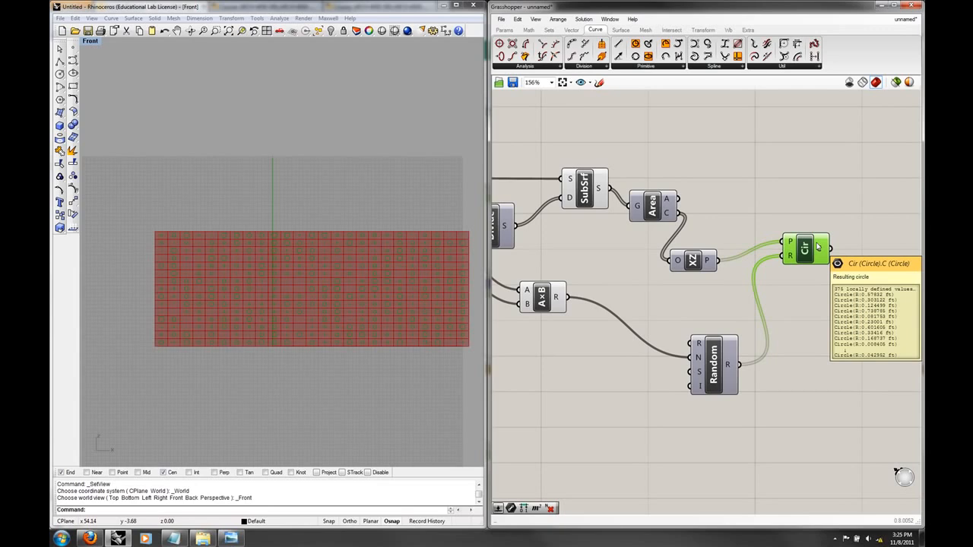
Replace the Random component with a Range component below the XZ plane component.
right_click_drag(617, 399, 642, 396)
left_click(708, 394)
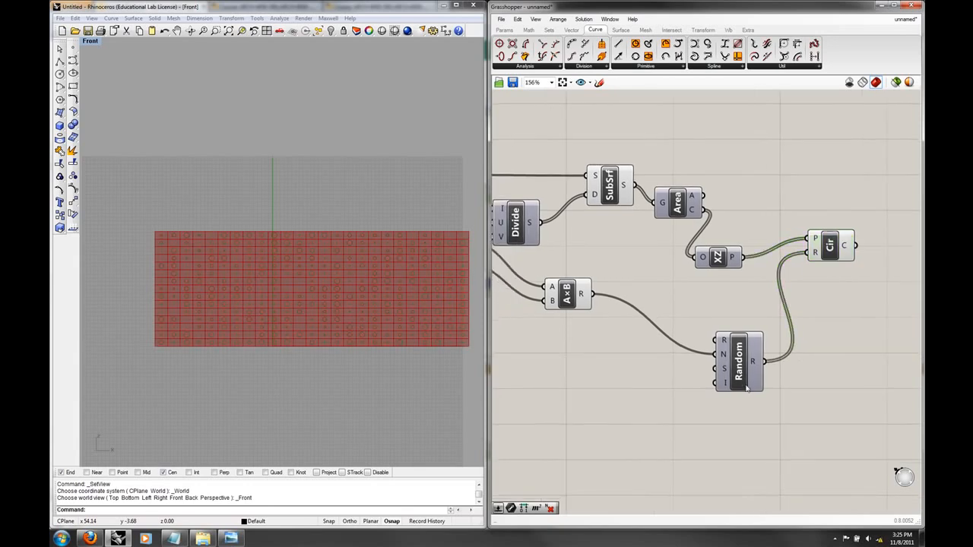
left_click(746, 380)
key("Delete")
double_click(722, 384)
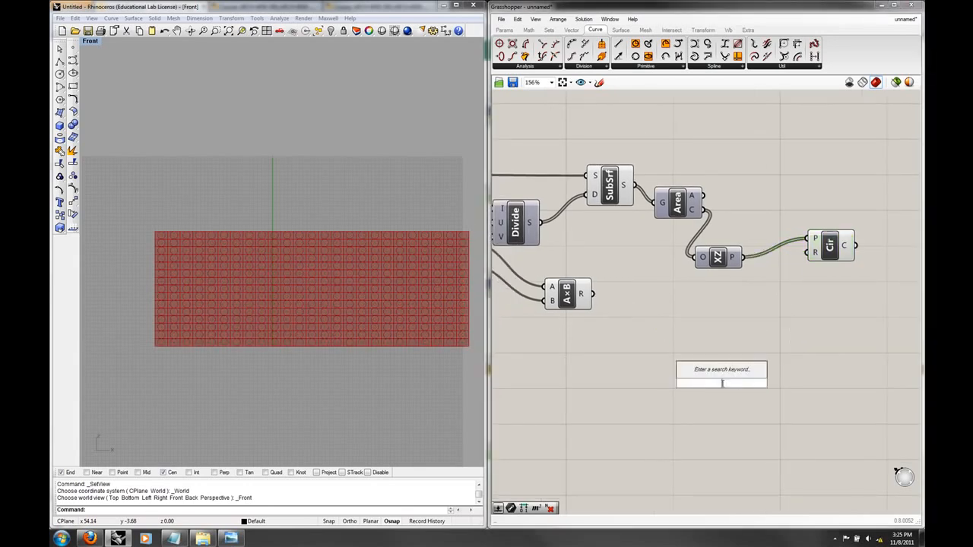
type("ran")
key("Return")
left_click_drag(720, 383, 728, 365)
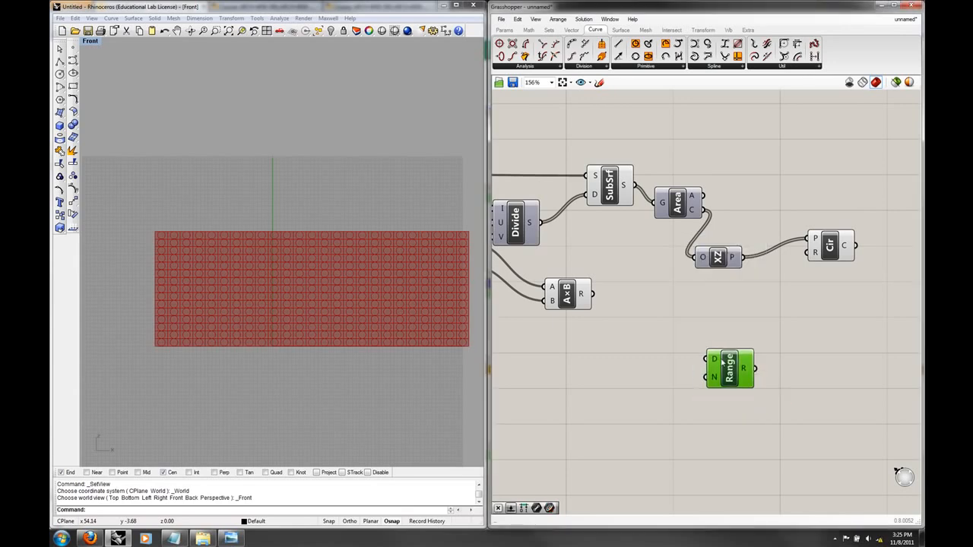
Set Range's D domain to 0.1 To 0.75, and wire Multiplication's R output to its N input and its R output to the Circle's R input.
right_click(714, 361)
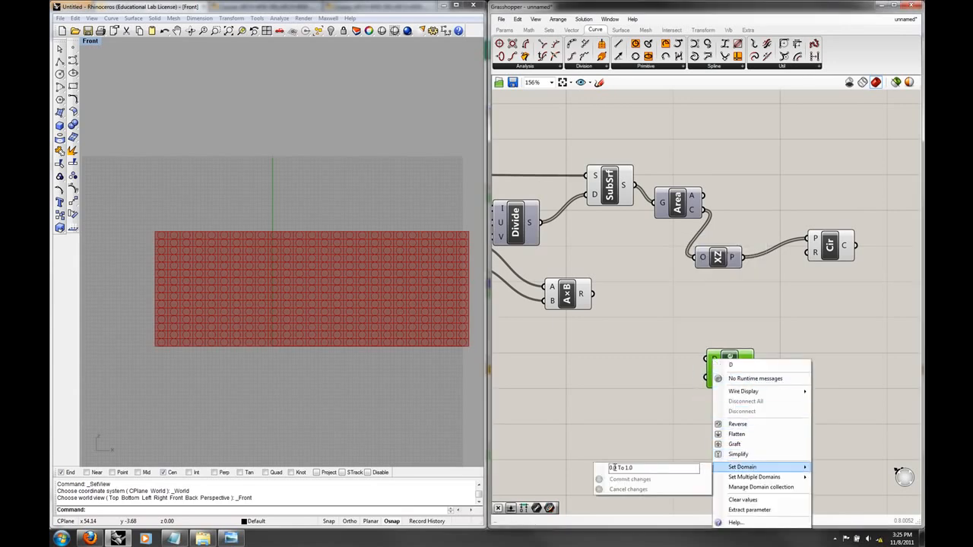
left_click(613, 468)
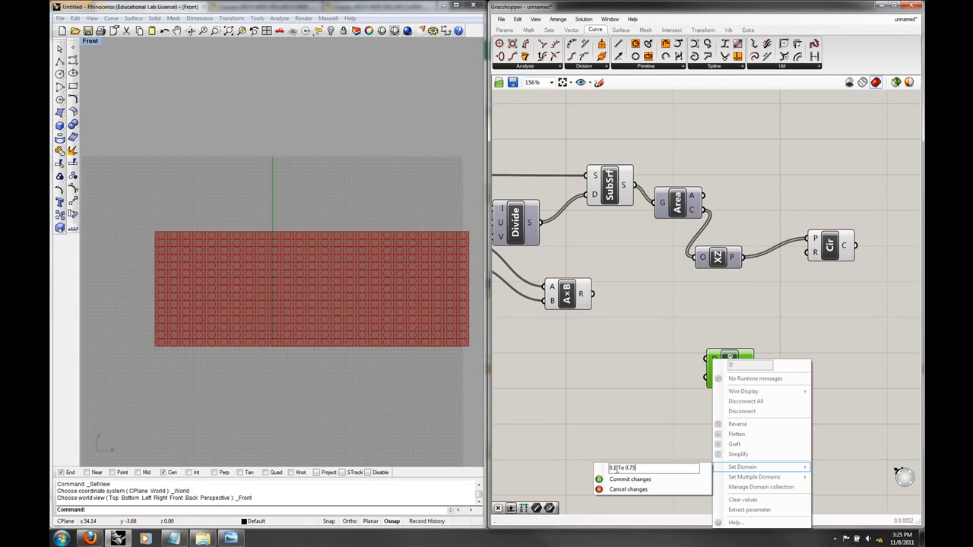
left_click(622, 479)
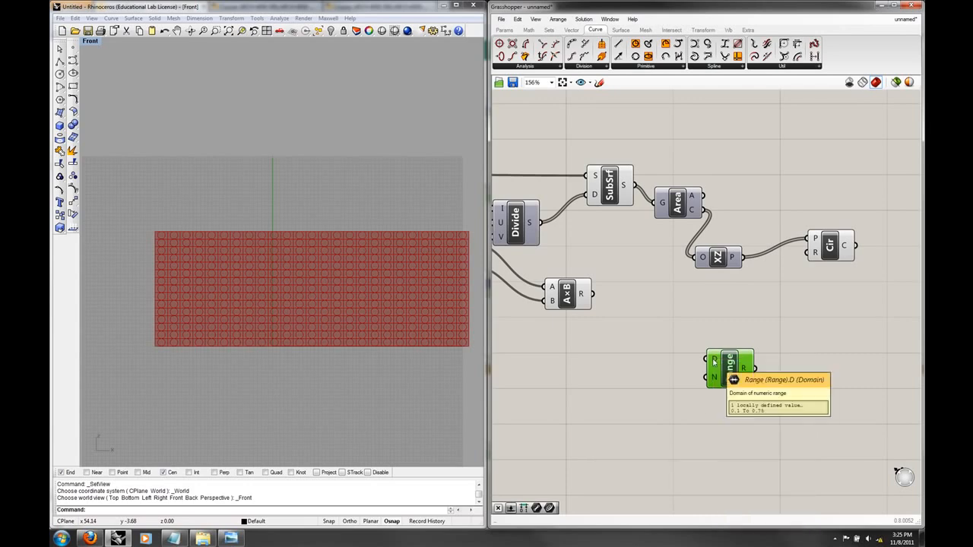
left_click(608, 319)
left_click_drag(636, 328, 810, 263)
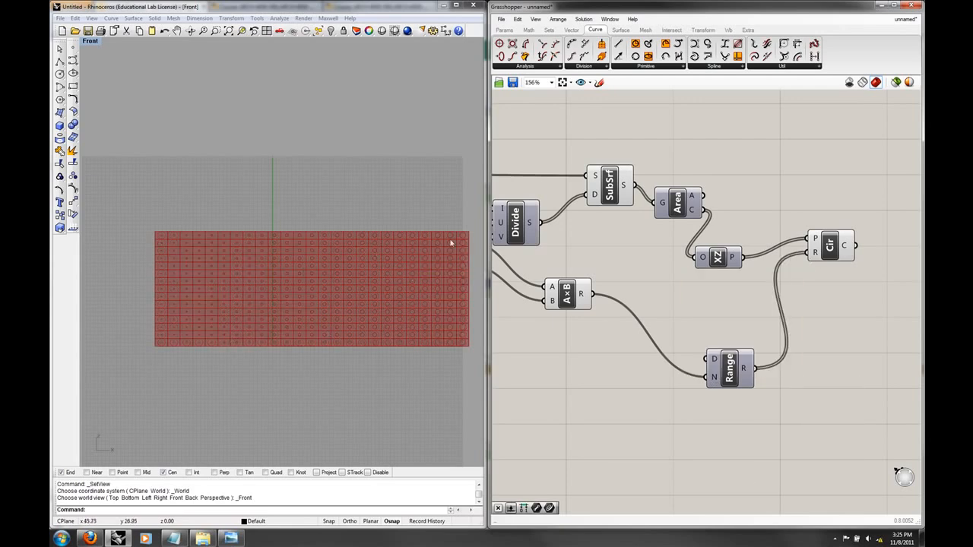
Examine how the circle sizes vary across the panel grid in the Front viewport.
right_click_drag(361, 343, 347, 320)
left_click(829, 248)
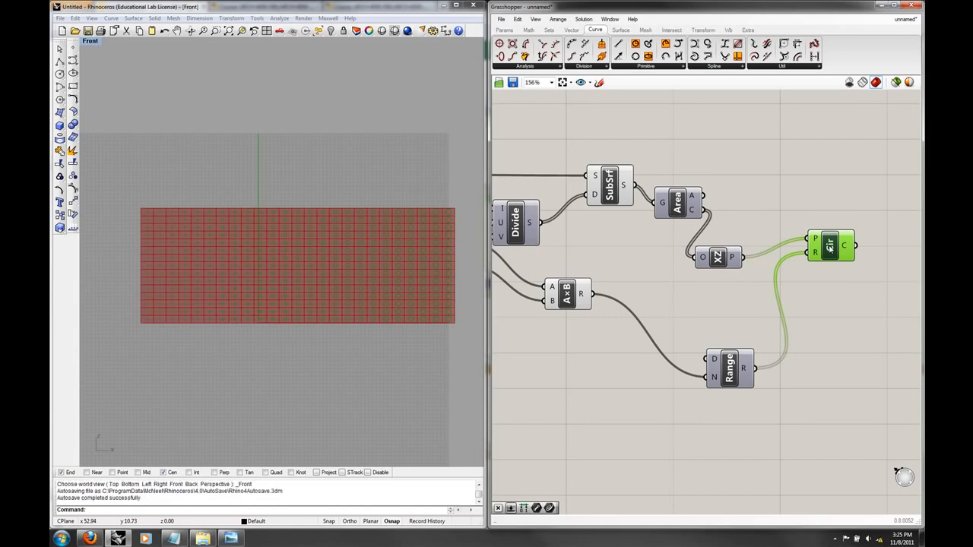
left_click(838, 327)
right_click_drag(837, 318, 807, 315)
right_click_drag(332, 325, 311, 337)
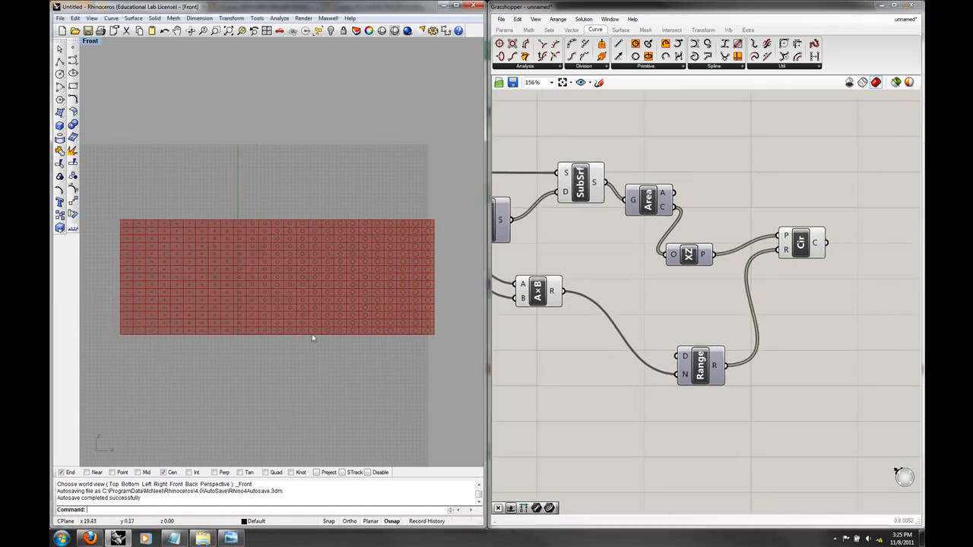
scroll(312, 336, "up", 2)
scroll(386, 413, "down", 1)
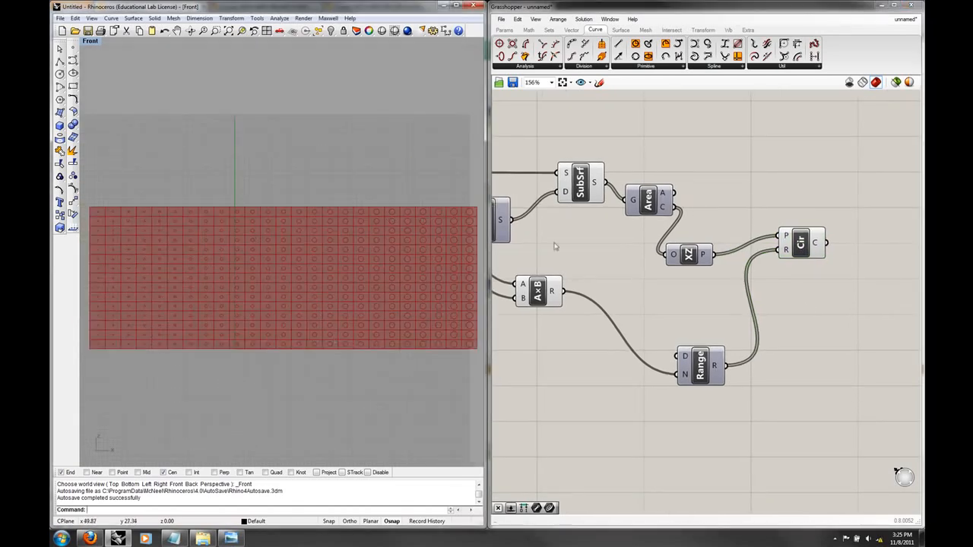
right_click_drag(398, 353, 396, 333)
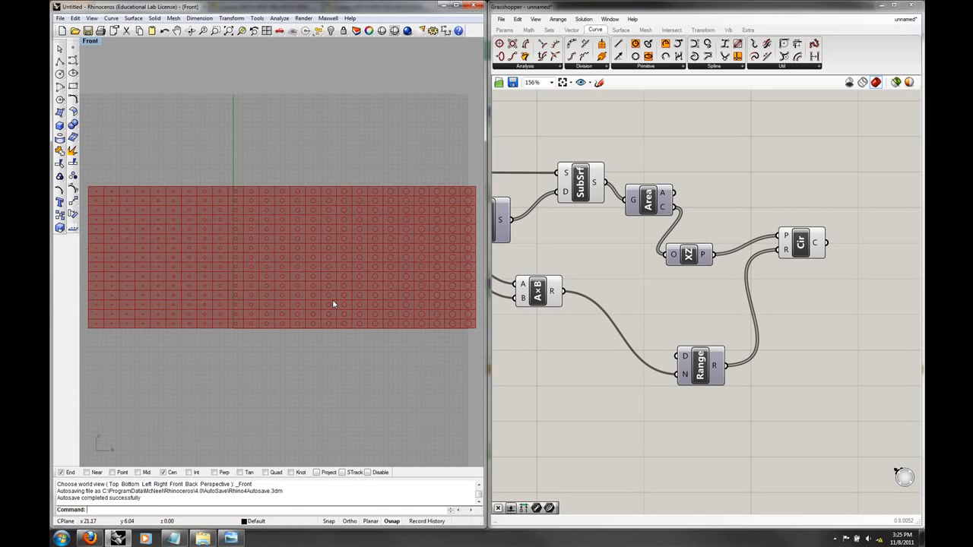
right_click_drag(337, 307, 337, 301)
Add a Cull Pattern component beside the Circle and connect the Circle's C output to its L input.
right_click_drag(862, 336, 814, 346)
double_click(822, 335)
type("cul")
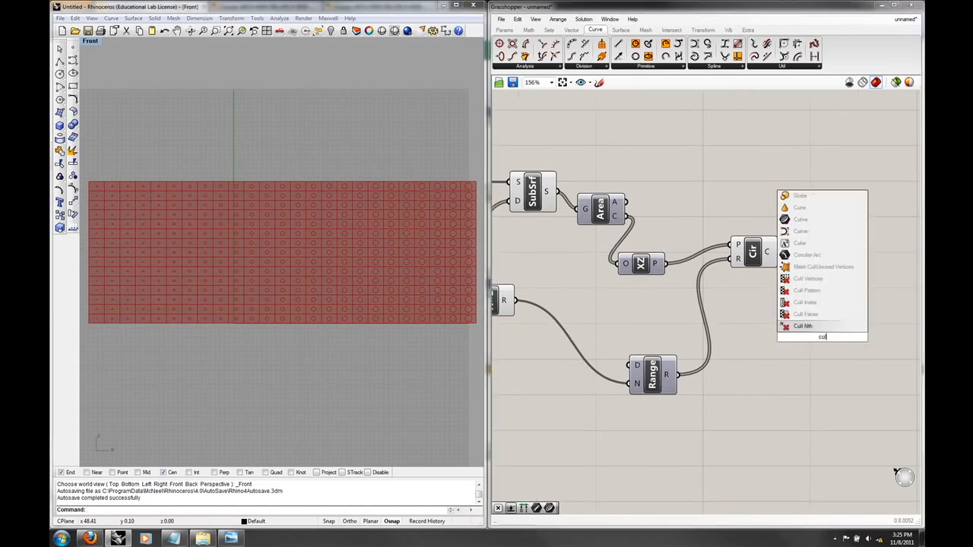
left_click(806, 290)
left_click_drag(822, 337, 837, 268)
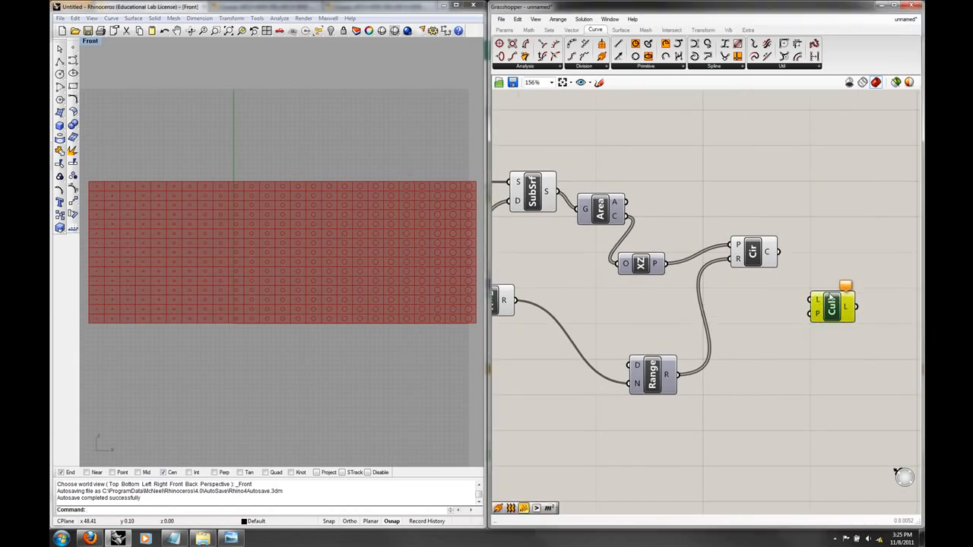
left_click_drag(779, 251, 815, 262)
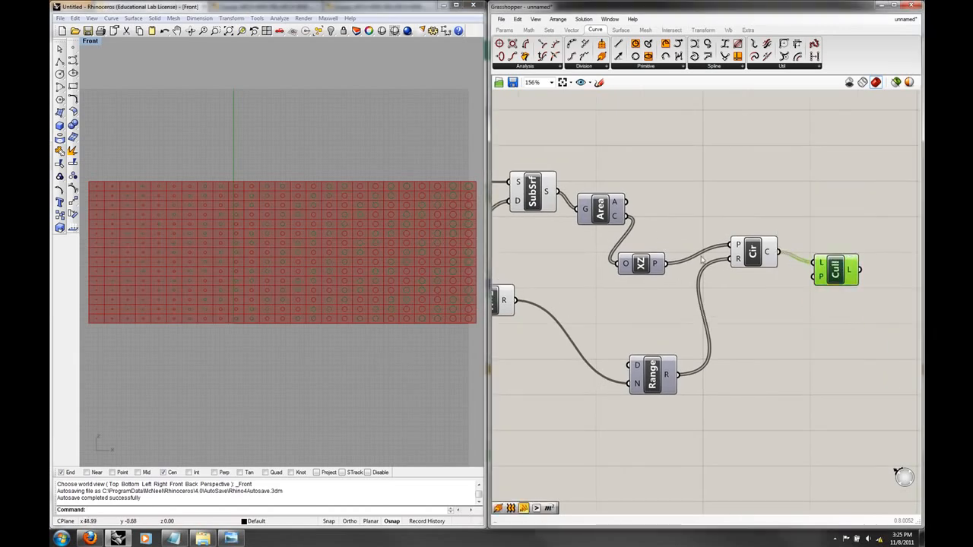
Turn off the Circle component's preview.
left_click(752, 254)
right_click(754, 254)
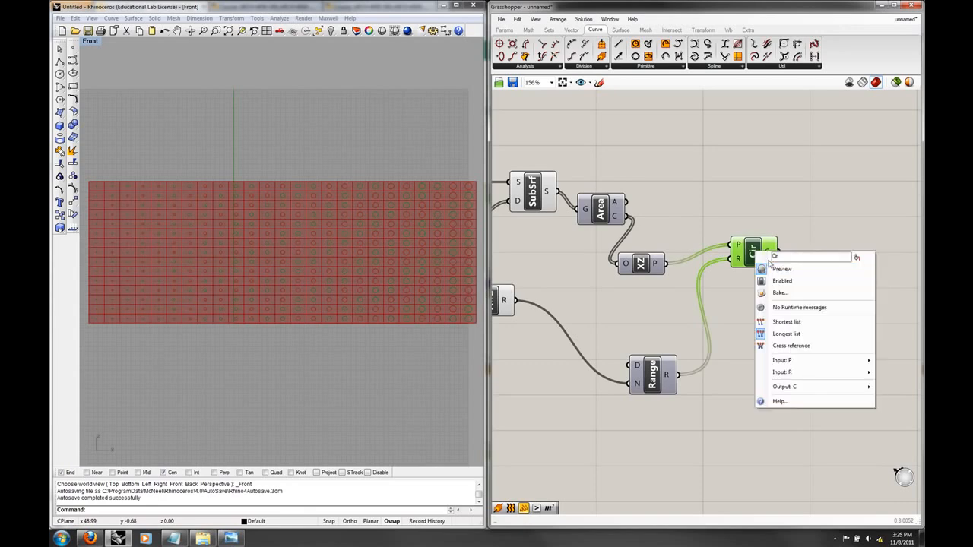
left_click(771, 268)
Select the Cull Pattern component, and set the U slider to 10 and the V slider to 30.
left_click(836, 269)
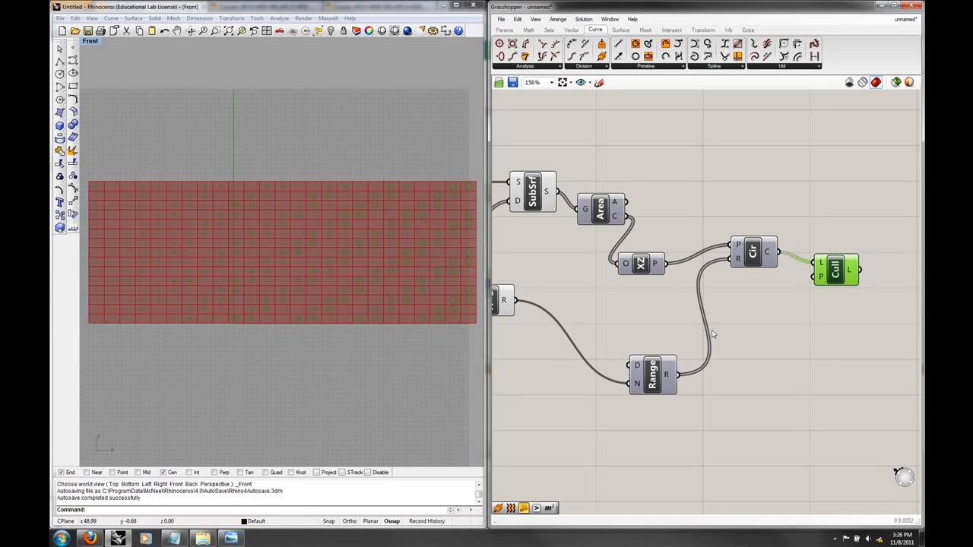
right_click_drag(635, 317, 743, 309)
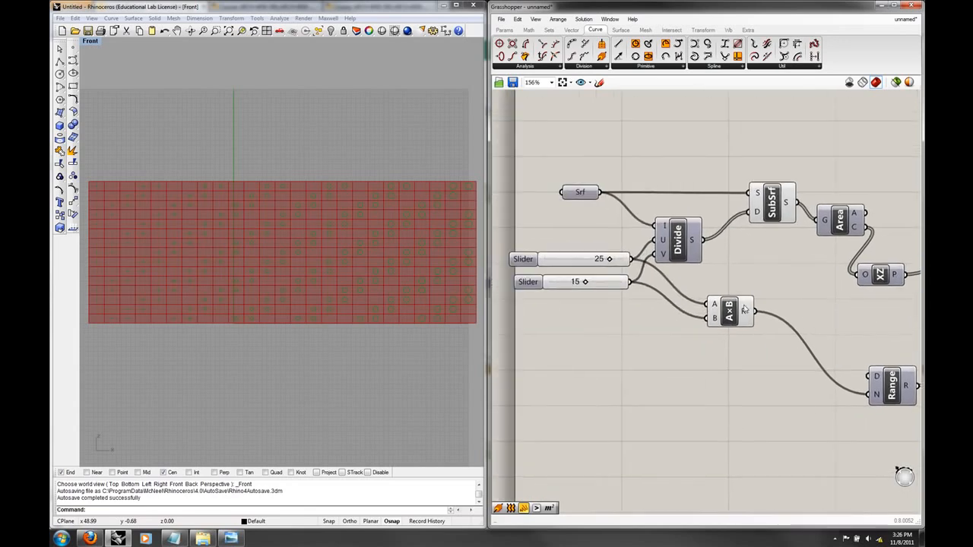
left_click_drag(608, 259, 573, 261)
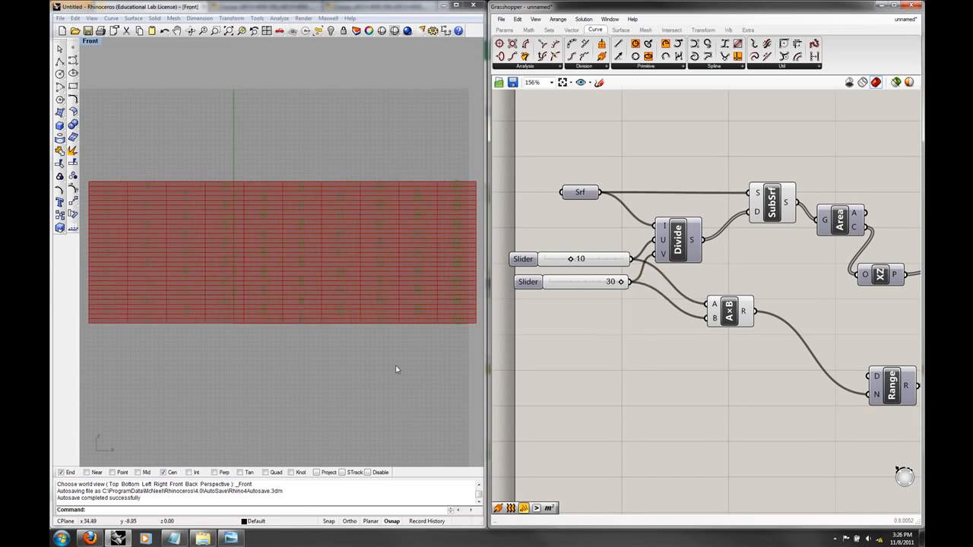
Select all components of the definition and turn their preview off.
scroll(726, 396, "down", 5)
left_click_drag(873, 388, 541, 197)
right_click(607, 218)
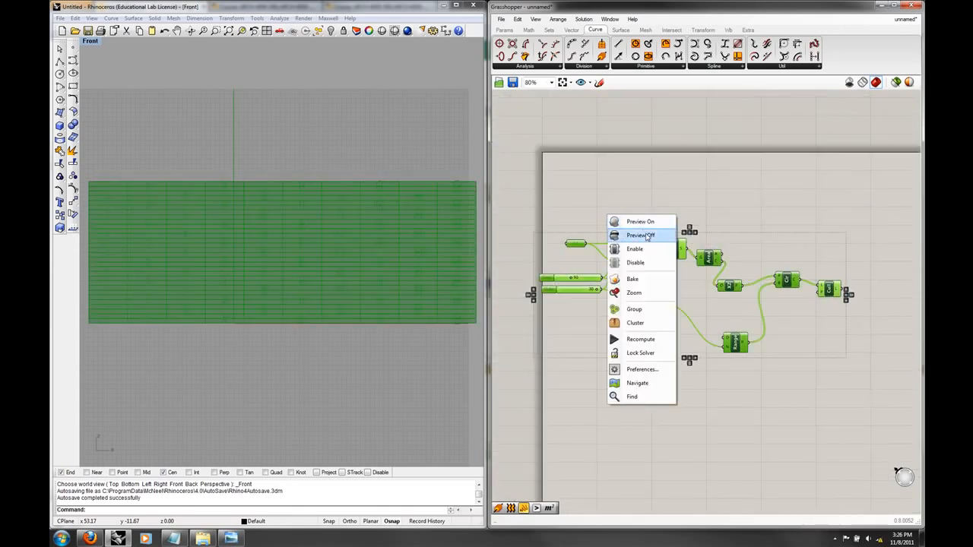
left_click(647, 237)
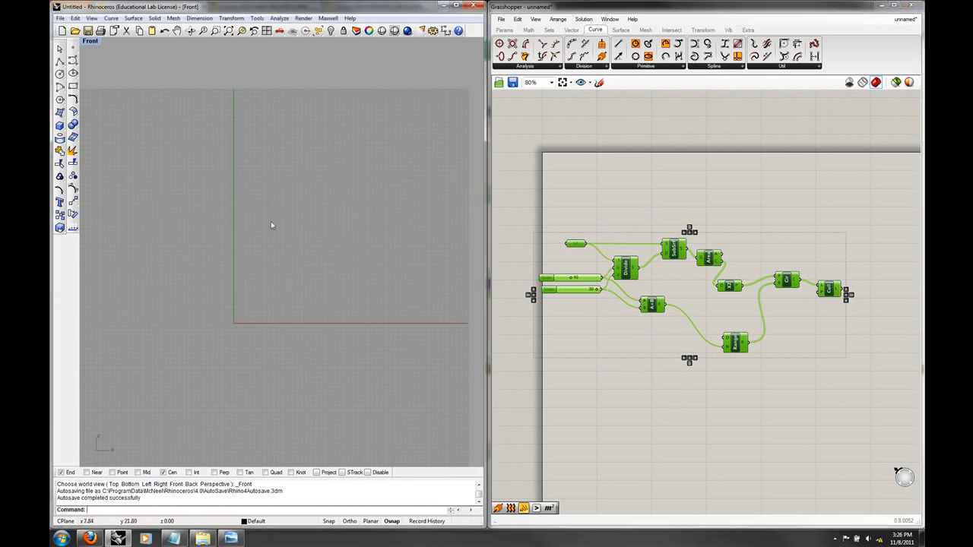
Show all hidden objects in Rhino and delete the two flat rectangular surfaces.
key("ctrl+alt+h")
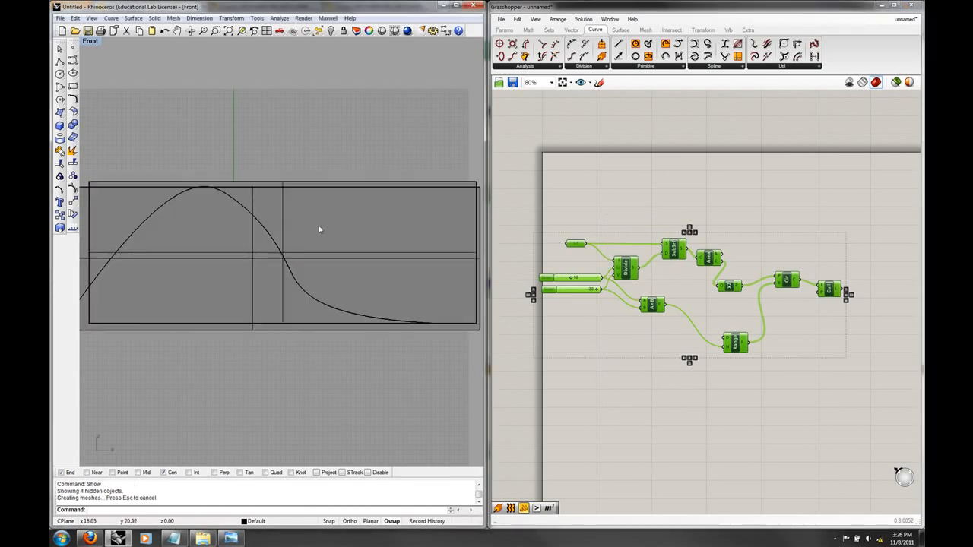
left_click(319, 225)
left_click(318, 225)
key("Delete")
left_click(320, 226)
key("Delete")
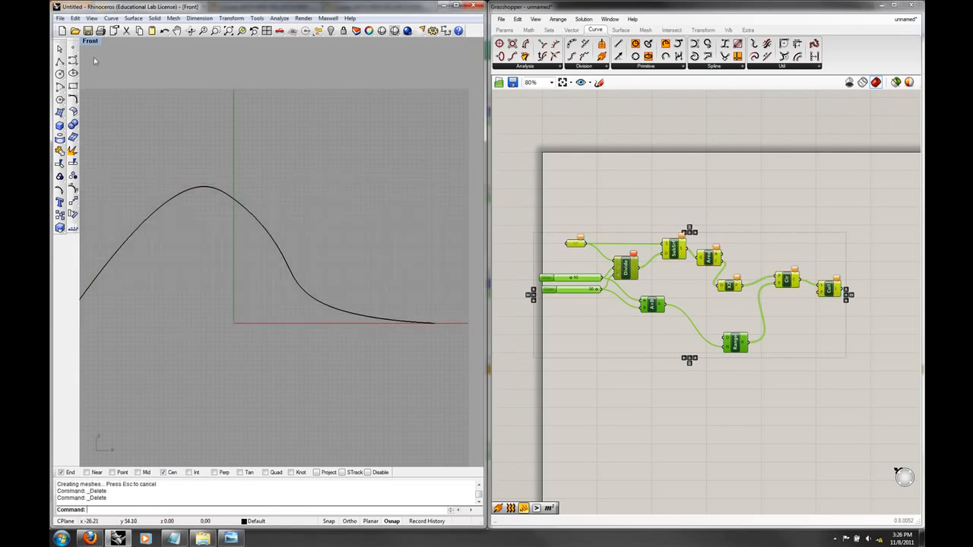
Change the Front viewport to Perspective for the curved surface, and deselect the Grasshopper components.
left_click(88, 42)
mouse_move(122, 149)
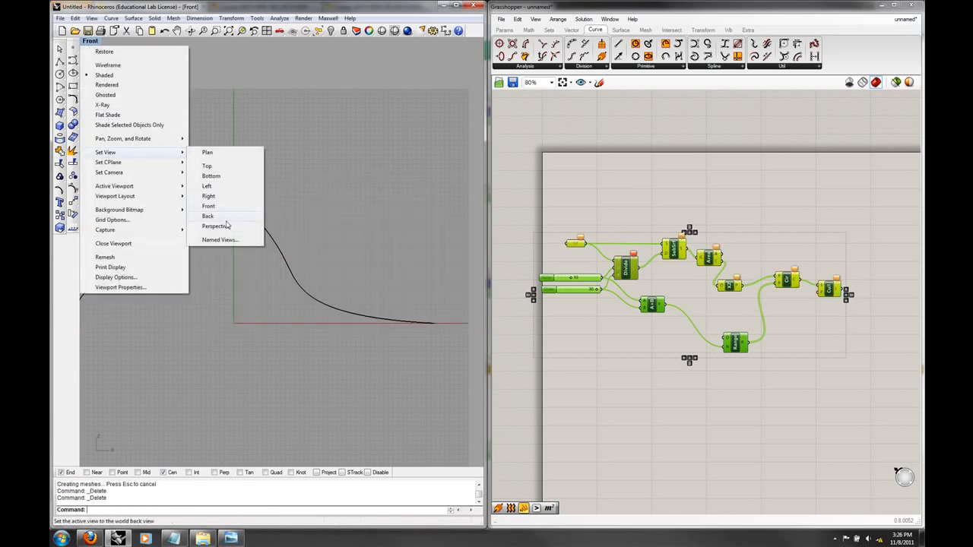
left_click(217, 226)
right_click_drag(297, 241, 328, 240)
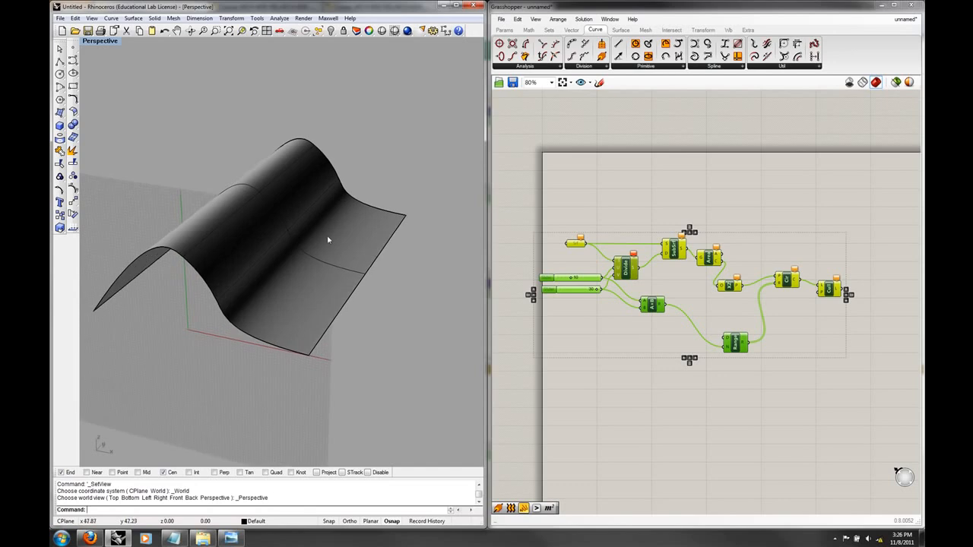
right_click_drag(426, 243, 436, 240)
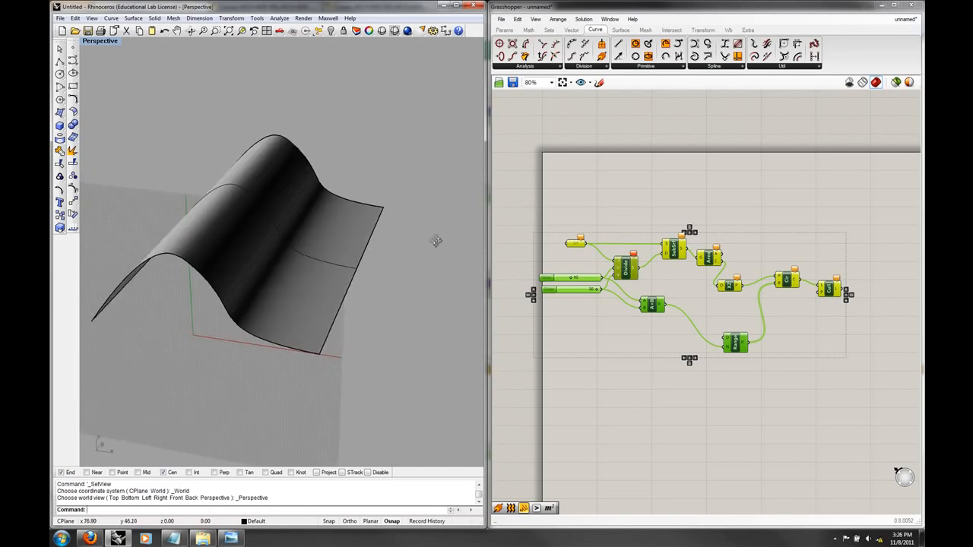
left_click(649, 388)
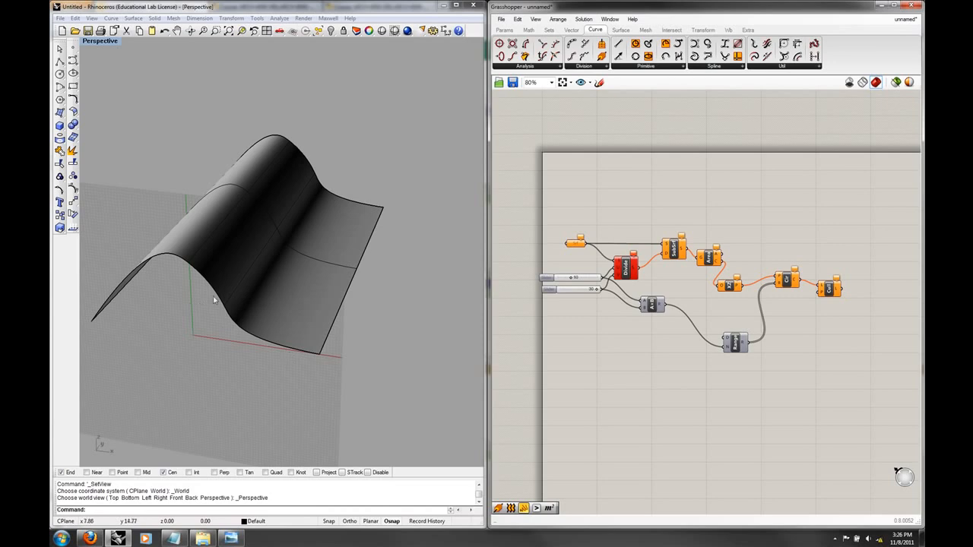
Switch the Rhino viewport to the Top view and back to Perspective, framing the whole curved surface.
right_click_drag(272, 323, 247, 323)
type("top")
key("Return")
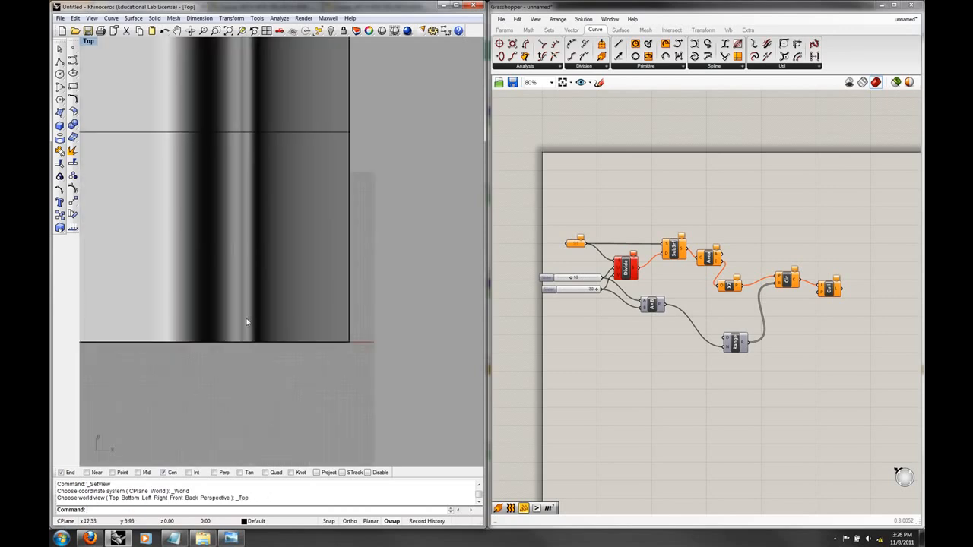
left_click(91, 44)
left_click(252, 228)
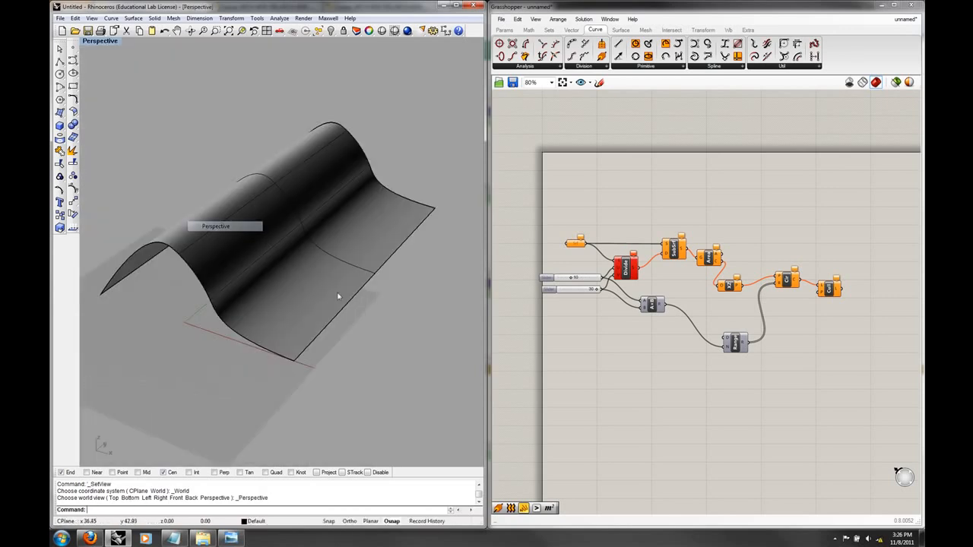
scroll(320, 284, "up", 3)
scroll(331, 264, "down", 4)
mouse_move(331, 264)
right_mouse_down()
mouse_move(433, 256)
mouse_move(344, 258)
right_mouse_up()
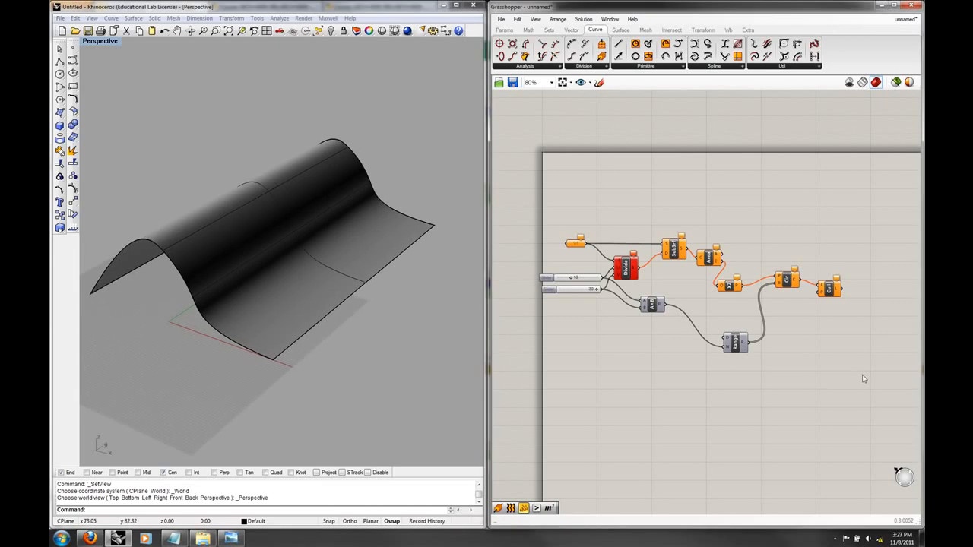
Select all components of the existing circle-panelling definition and disable them.
left_click_drag(865, 380, 542, 208)
left_click(677, 189)
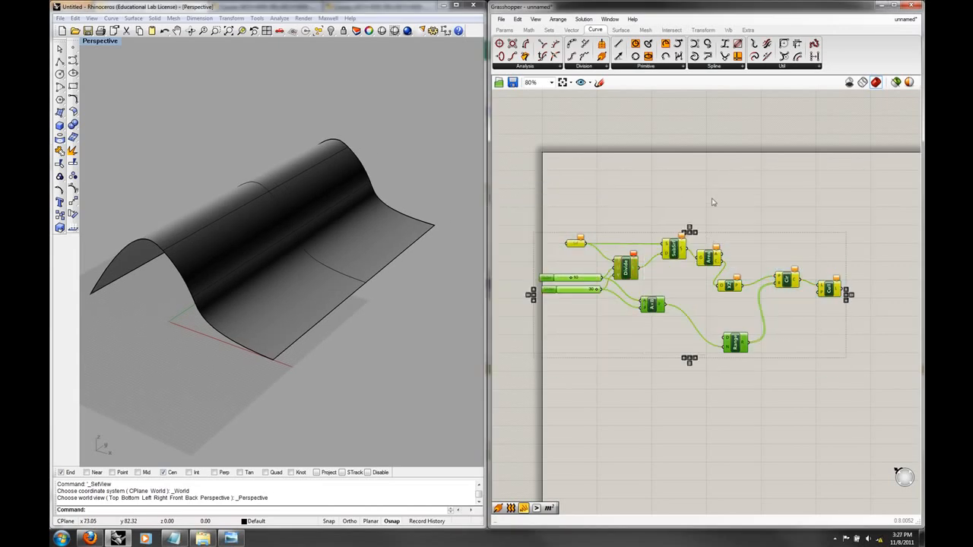
left_click(714, 201)
left_click_drag(867, 389, 518, 173)
right_click(617, 152)
left_click(672, 172)
right_click(673, 173)
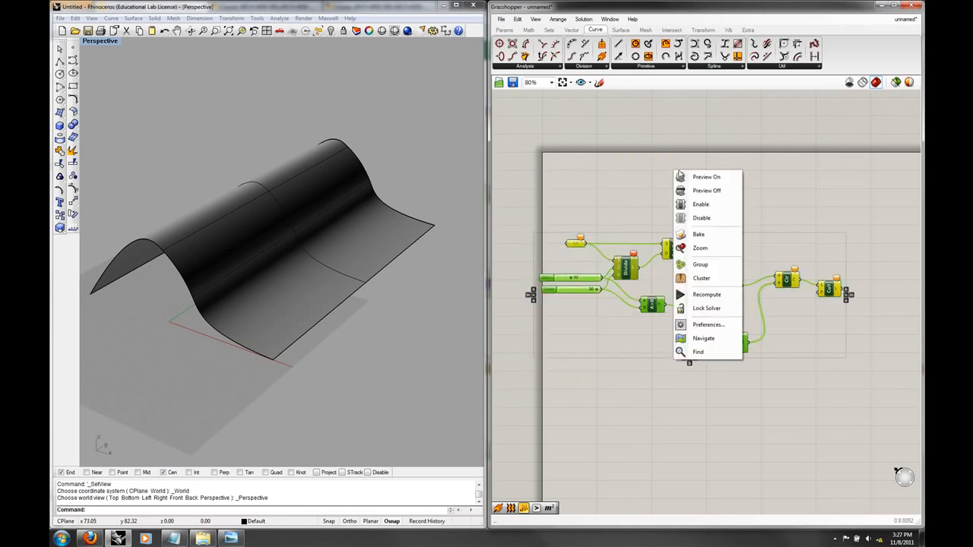
left_click(716, 215)
left_click(722, 216)
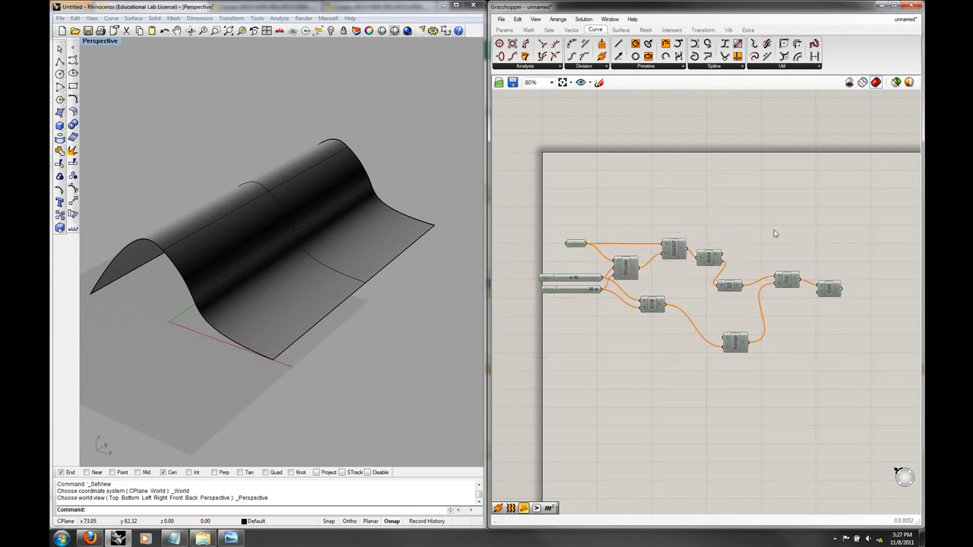
Duplicate the Srf parameter, both number sliders, Divide Domain and SubSrf components below the disabled definition.
right_click_drag(829, 354, 829, 324)
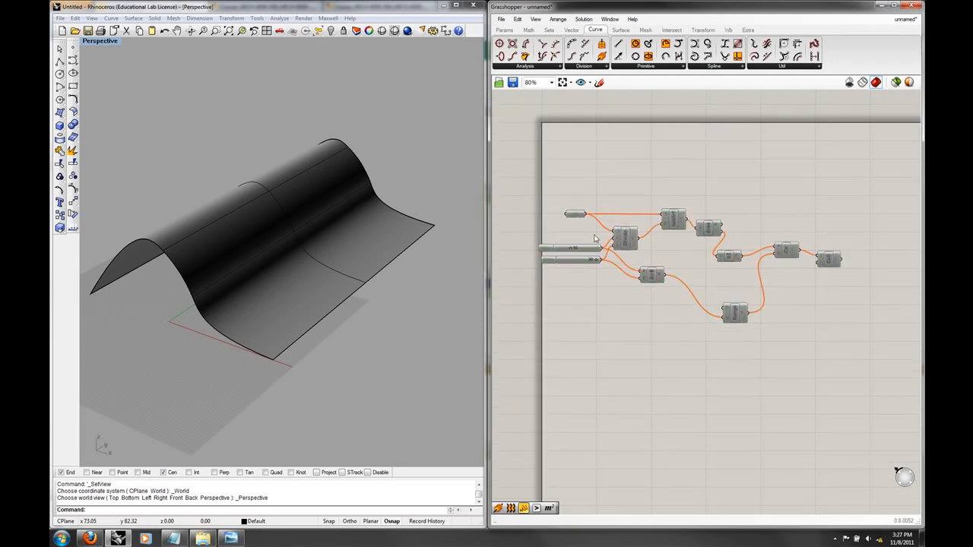
left_click_drag(678, 263, 551, 192)
left_click_drag(624, 237, 640, 386, "alt")
right_click(640, 386)
left_click(658, 392)
left_click(687, 425)
Select the duplicated group of components and enable it.
right_click_drag(688, 430, 688, 391)
left_click_drag(701, 400, 525, 256)
middle_click(548, 256)
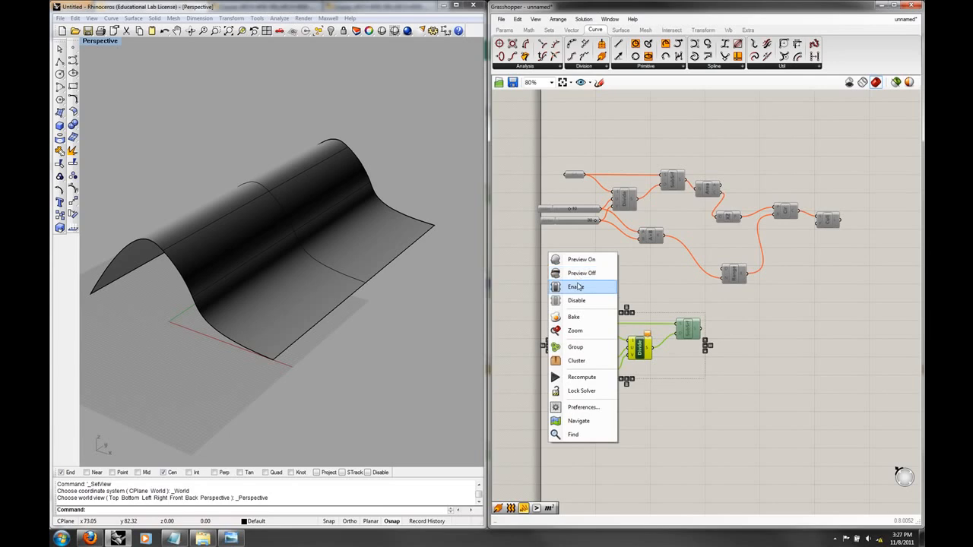
left_click(574, 286)
left_click(640, 302)
scroll(638, 302, "up", 2)
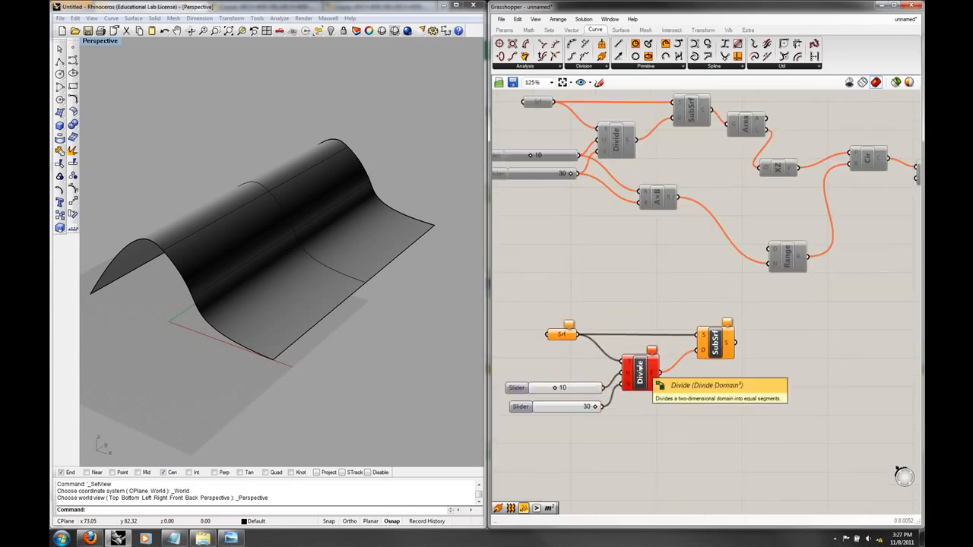
Reference the curved Rhino surface in the copied Srf parameter, and hide that surface in Rhino.
right_click_drag(550, 298, 580, 293)
left_click(588, 329)
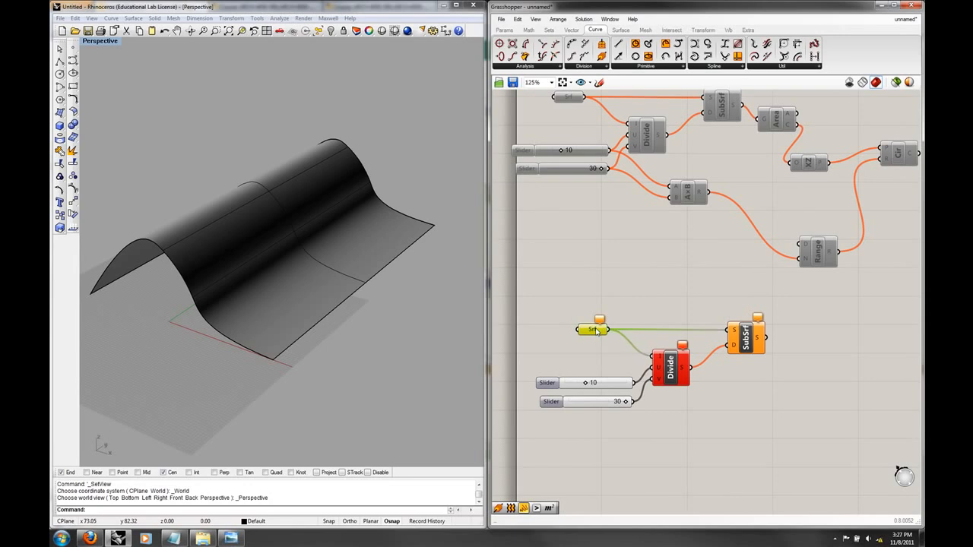
right_click(596, 328)
left_click(631, 442)
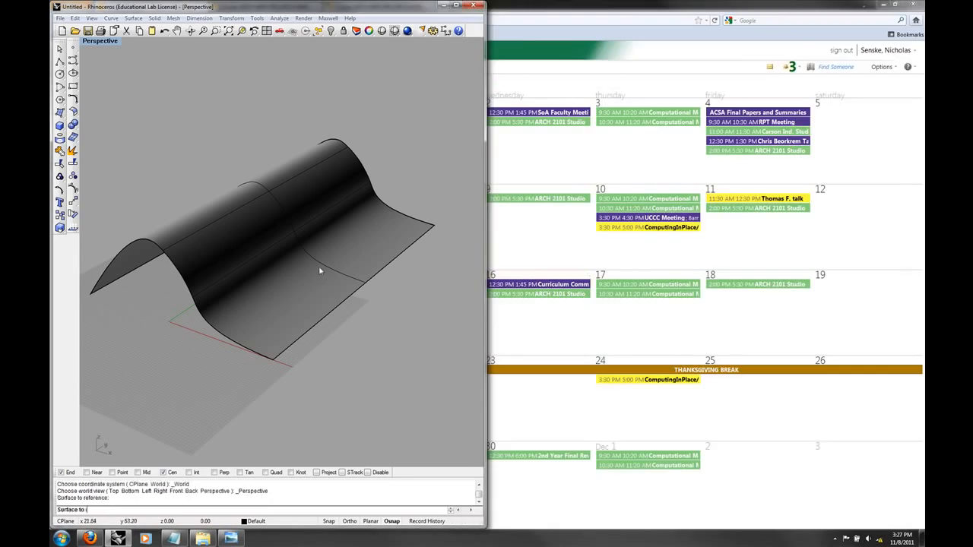
left_click(318, 266)
left_click(327, 250)
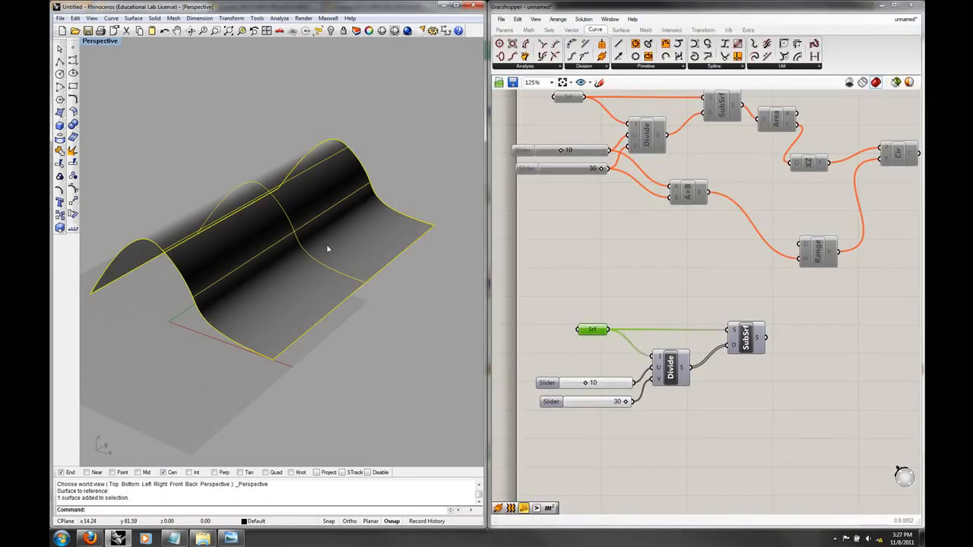
key("Return")
Turn on the preview of the copied SubSrf component and delete the leftover profile curve in Rhino.
left_click(749, 341)
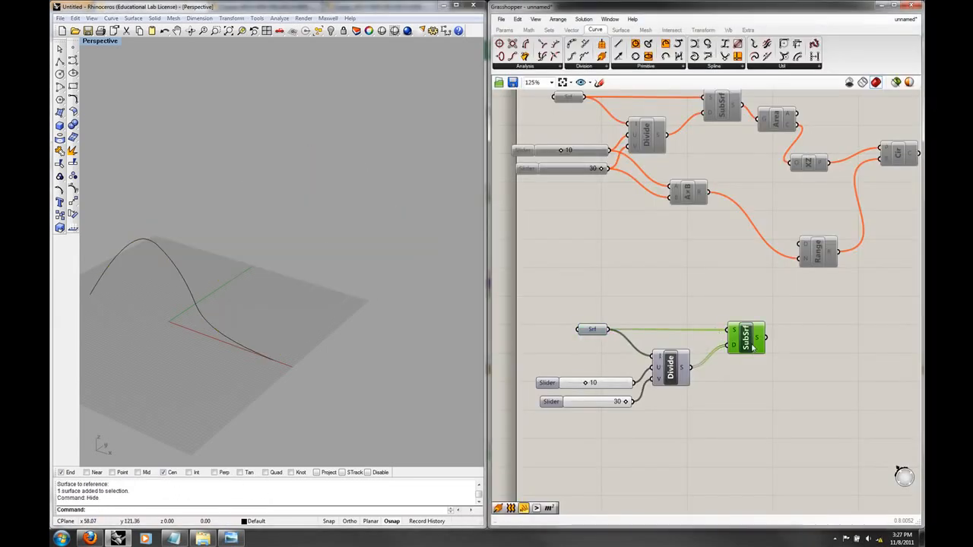
right_click(752, 347)
left_click(776, 361)
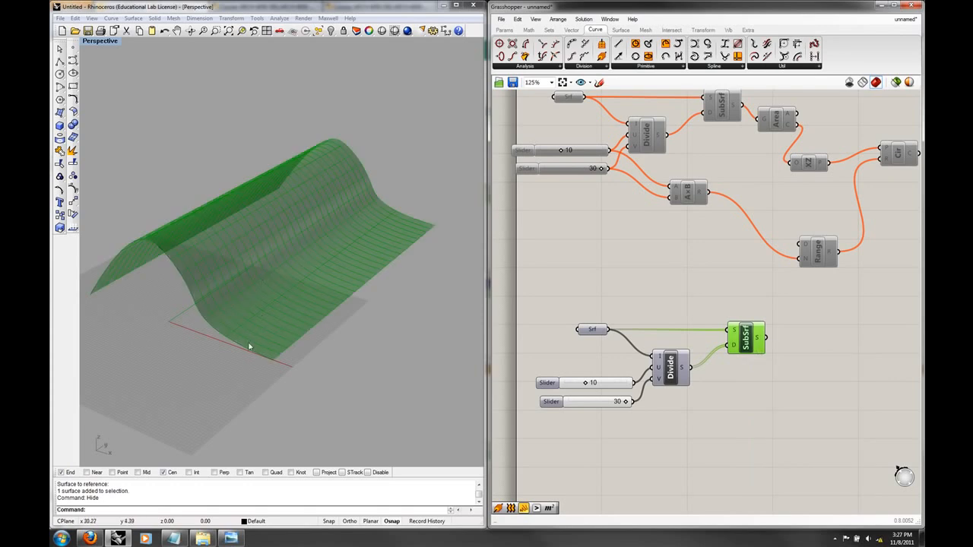
key("Delete")
right_click_drag(289, 334, 259, 335)
Set the V division slider to 13 and move the copied component group farther down from the old definition.
left_click_drag(625, 403, 593, 404)
right_click_drag(250, 255, 319, 260)
right_click_drag(713, 269, 711, 144)
left_click_drag(768, 189, 603, 275)
left_click_drag(659, 239, 654, 309)
left_click(659, 222)
Add a Circle component to the canvas beyond the copied SubSrf component.
right_click_drag(403, 274, 388, 271)
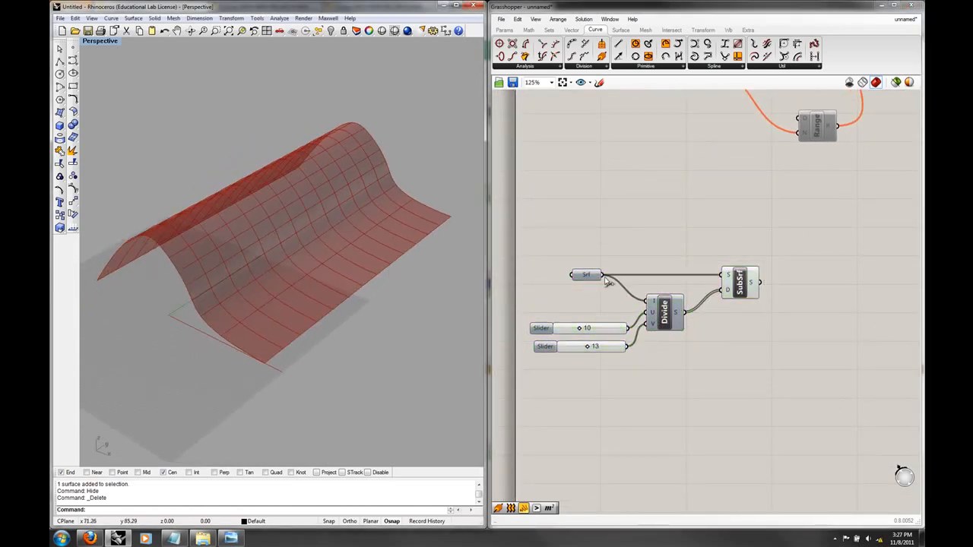
right_click_drag(342, 308, 411, 315)
right_click_drag(428, 314, 393, 327)
right_click_drag(811, 313, 762, 320)
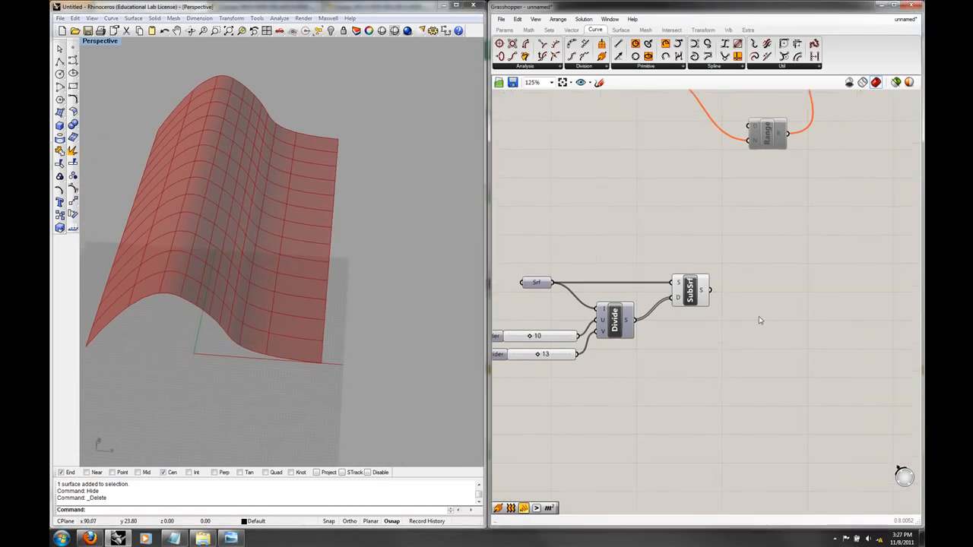
double_click(759, 313)
type("cir")
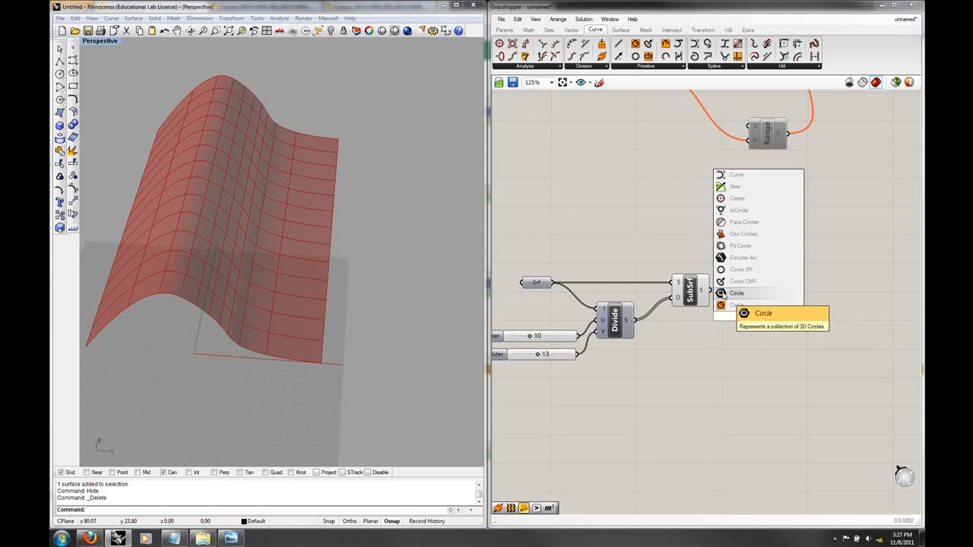
left_click(734, 307)
Add an Area component fed by the SubSrf output, and connect its centroids to the Circle's plane input.
double_click(777, 305)
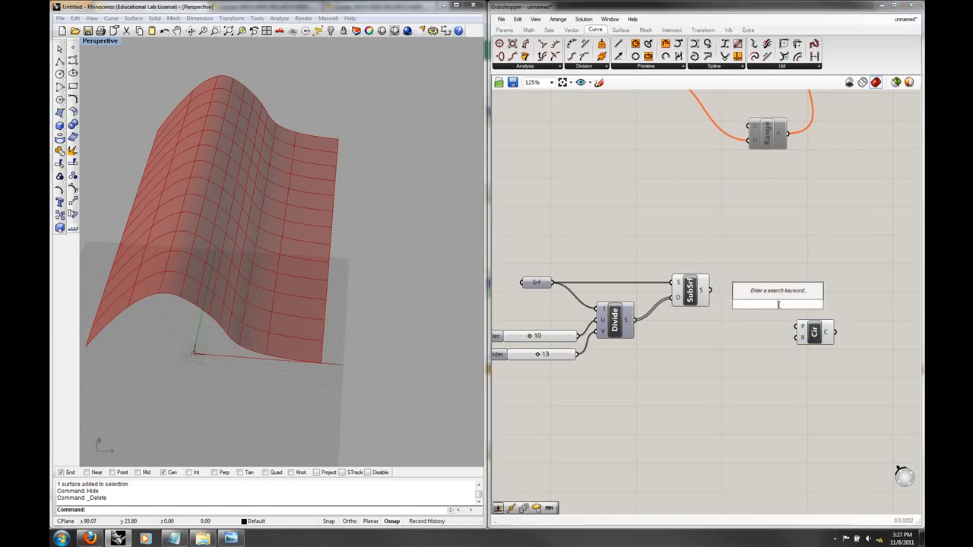
type("are")
left_click(763, 294)
left_click_drag(710, 289, 757, 307)
right_click_drag(342, 281, 311, 307)
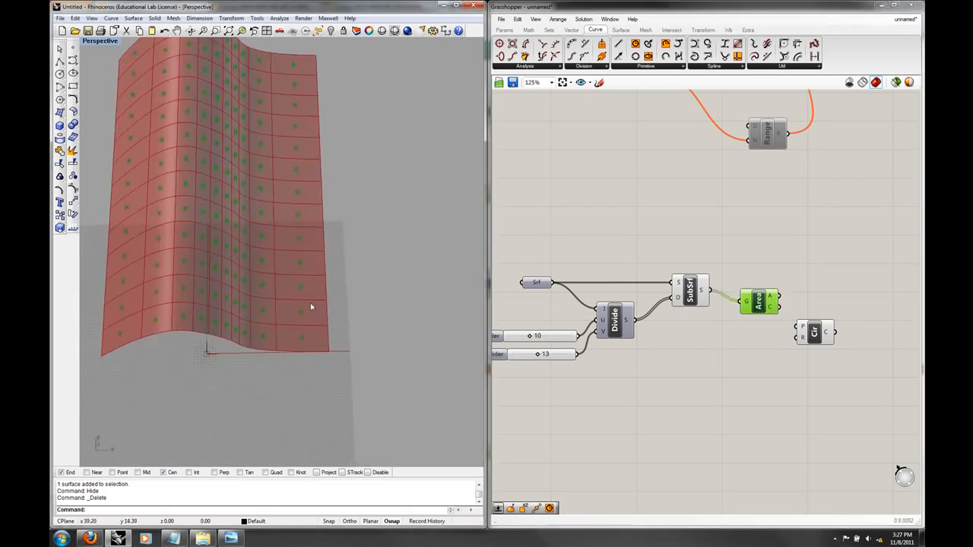
right_click_drag(267, 108, 200, 112)
left_click_drag(799, 328, 810, 295)
Examine from several angles how the circles are oriented relative to the curved surface panels.
right_click_drag(347, 320, 351, 264)
scroll(352, 263, "up", 5)
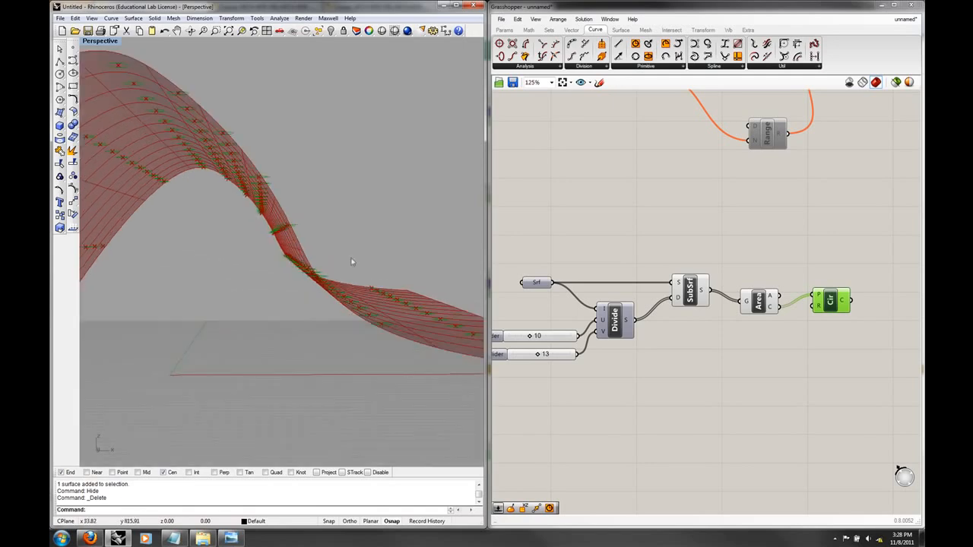
right_click_drag(410, 293, 283, 265)
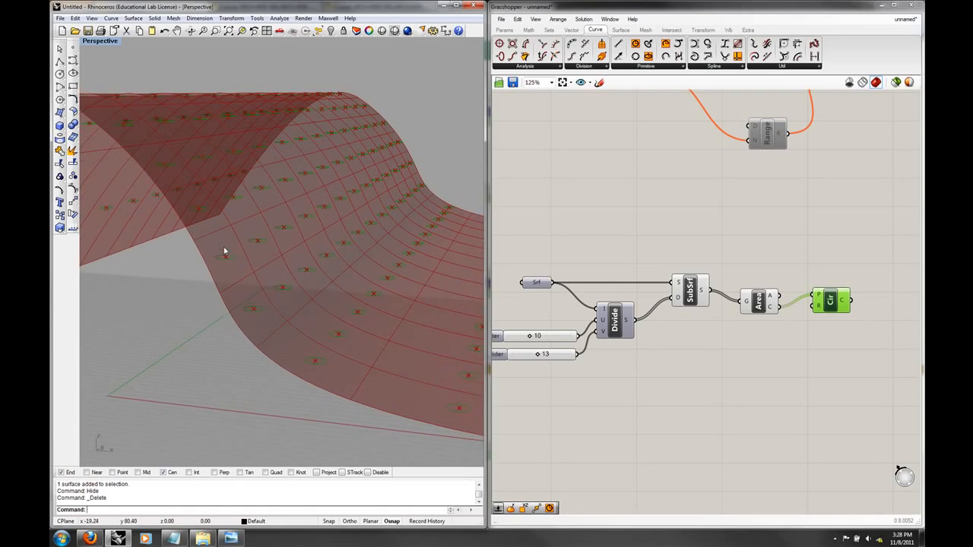
right_click_drag(377, 387, 342, 354)
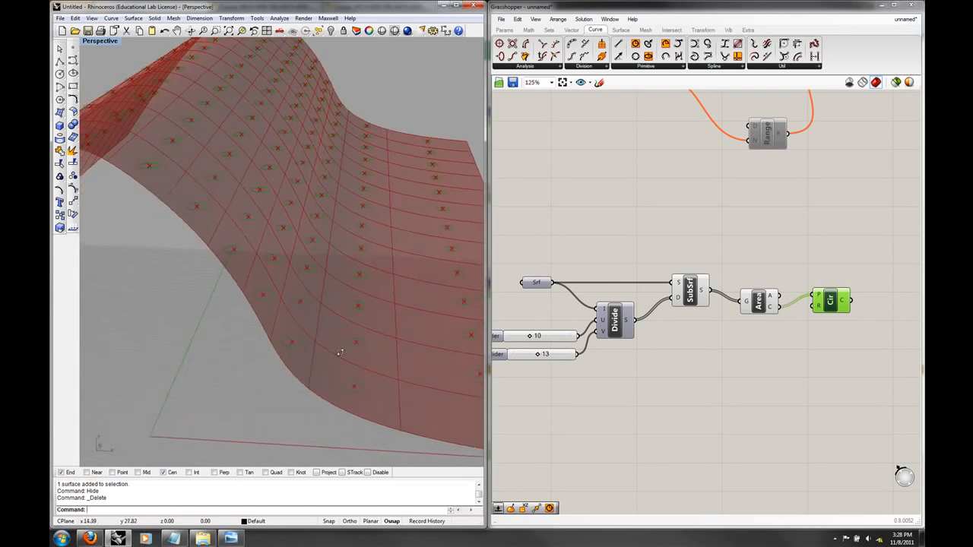
scroll(341, 354, "down", 5)
left_click(813, 370)
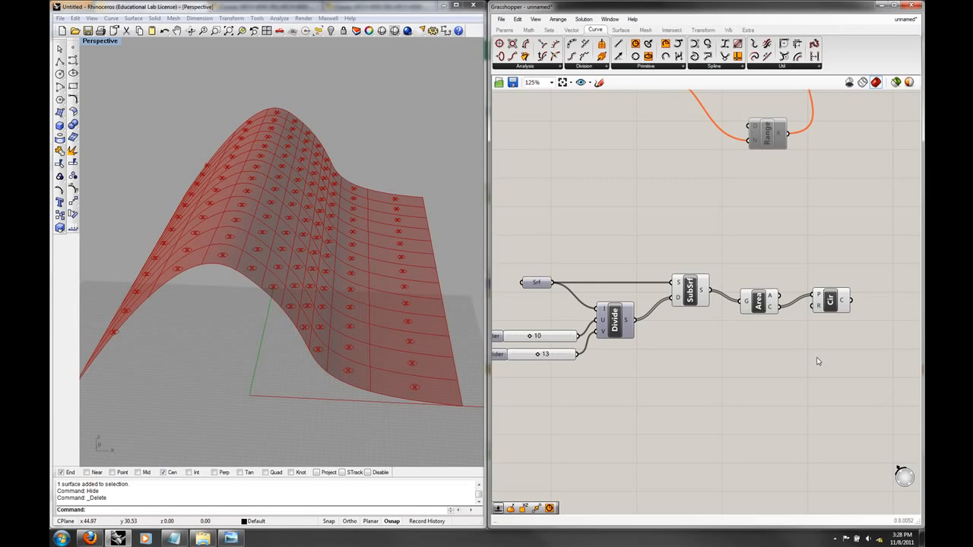
right_click_drag(456, 304, 373, 289)
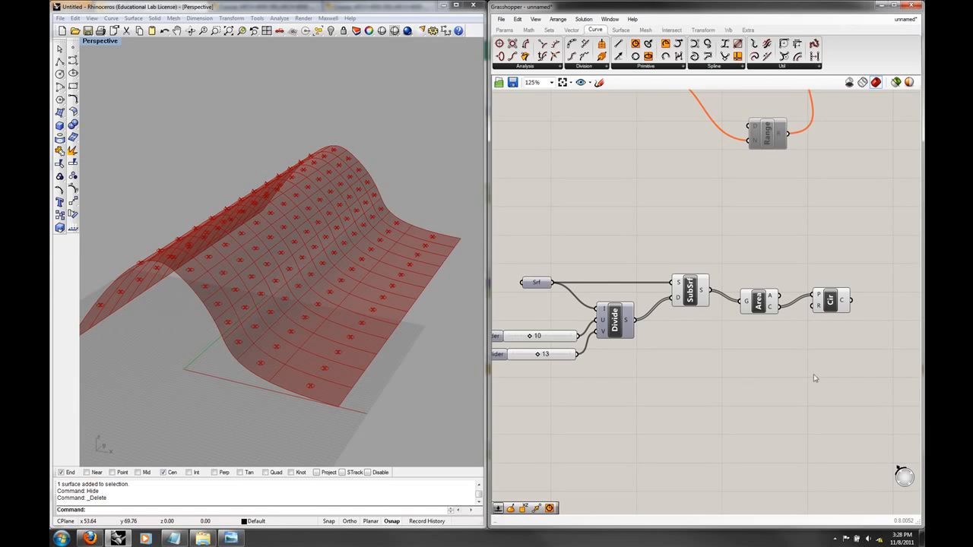
right_click_drag(814, 377, 753, 384)
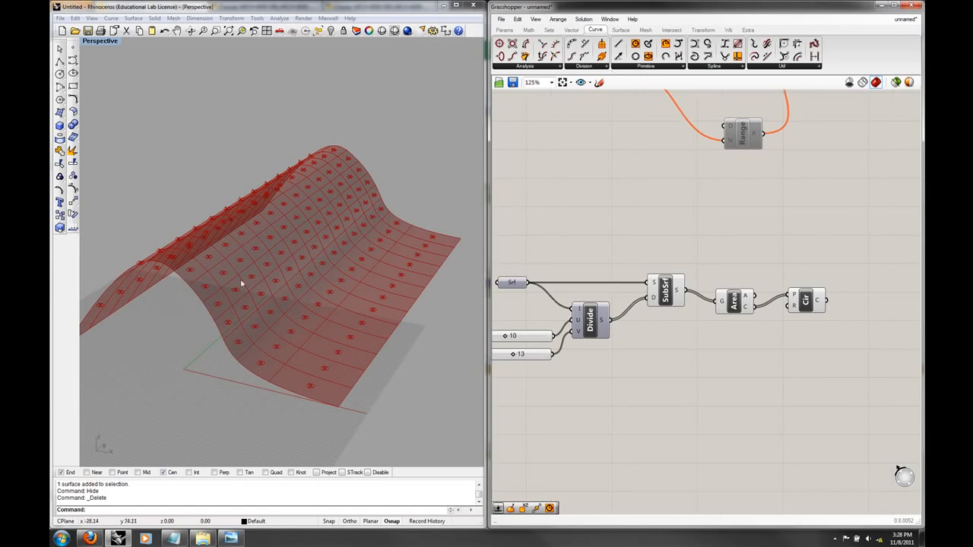
right_click_drag(334, 281, 297, 276)
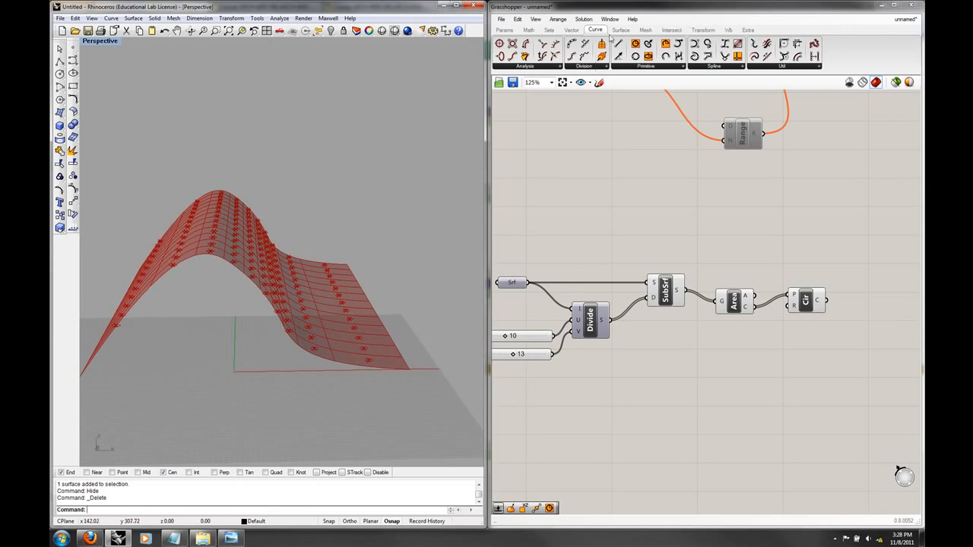
Add a Plane Normal component above the Area component.
left_click(576, 32)
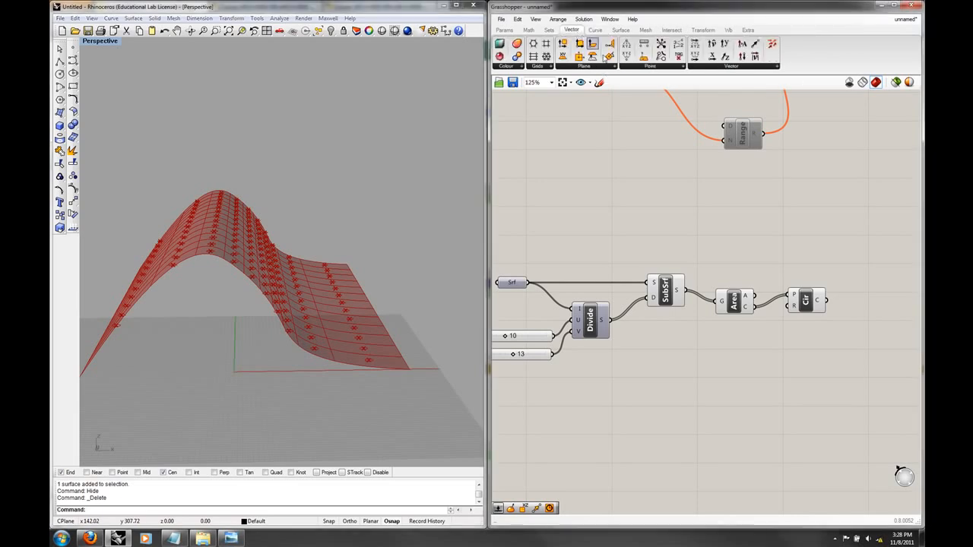
left_click(608, 68)
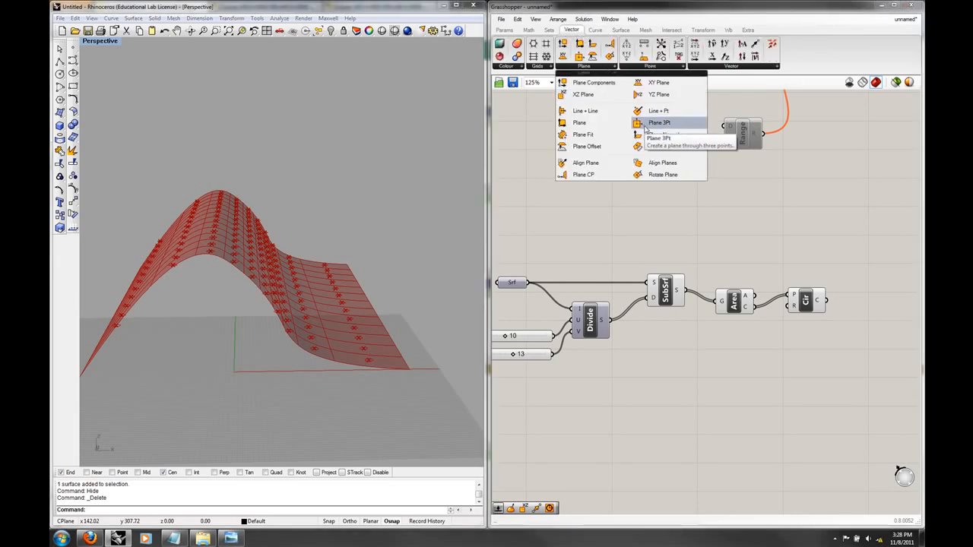
left_click_drag(663, 135, 747, 230)
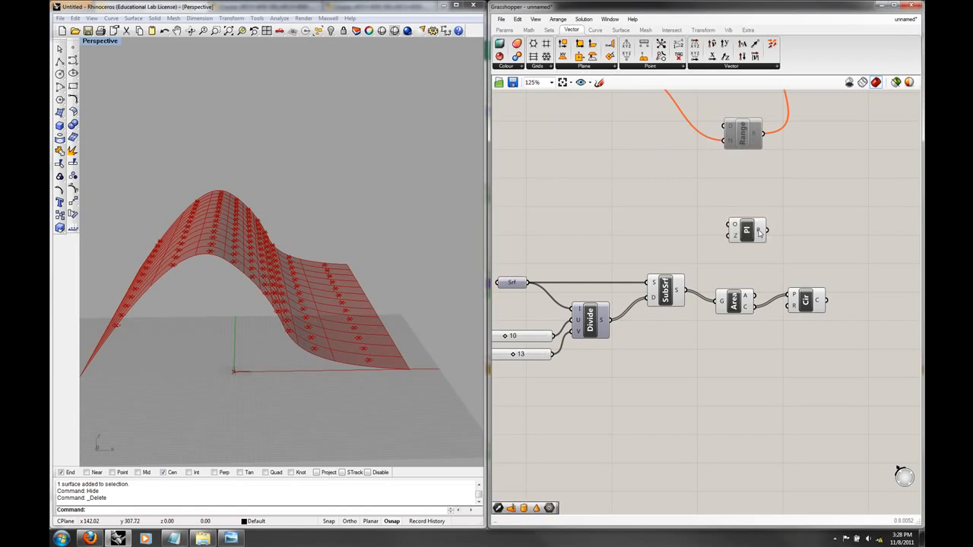
Disconnect the Area centroids from the Circle and feed its plane input from Plane Normal, placed between Area and Circle.
left_click_drag(800, 297, 833, 273)
right_click(828, 271)
left_click(852, 313)
mouse_move(767, 230)
left_mouse_down()
mouse_move(847, 293)
mouse_move(763, 221)
left_mouse_up()
right_click_drag(797, 261, 695, 263)
left_click_drag(675, 236, 806, 293)
left_click(718, 264)
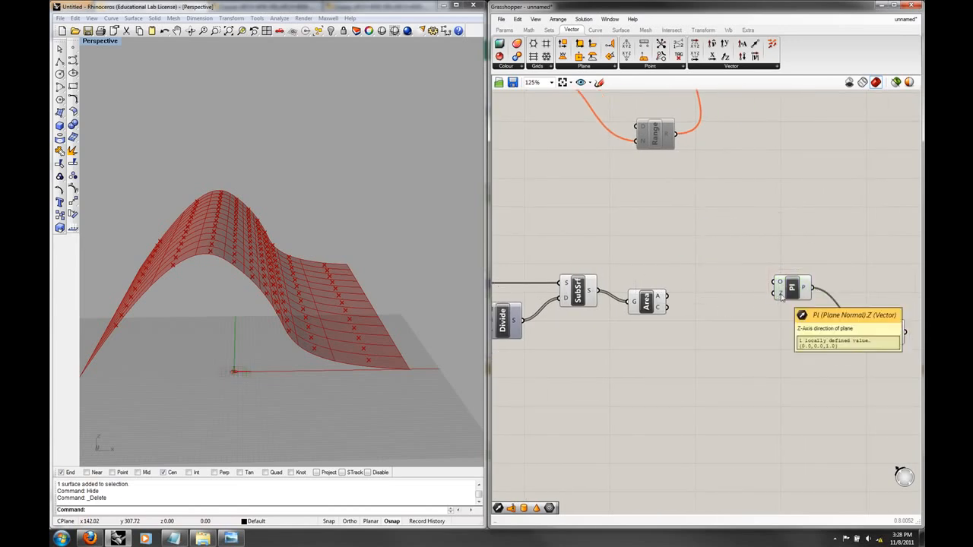
Add an Evaluate Surface component before Plane Normal and connect its normal output to the Z input.
right_click_drag(801, 308, 770, 295)
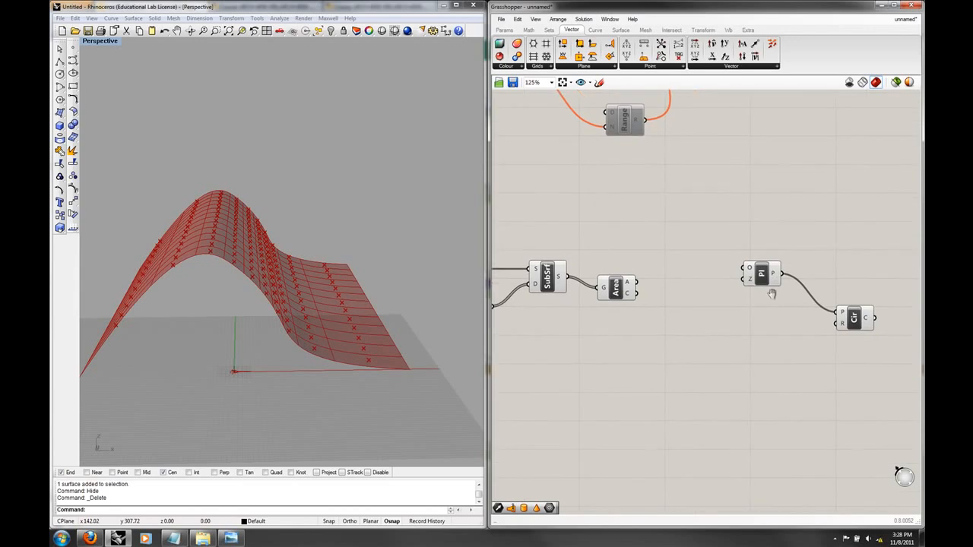
right_click_drag(691, 333, 736, 334)
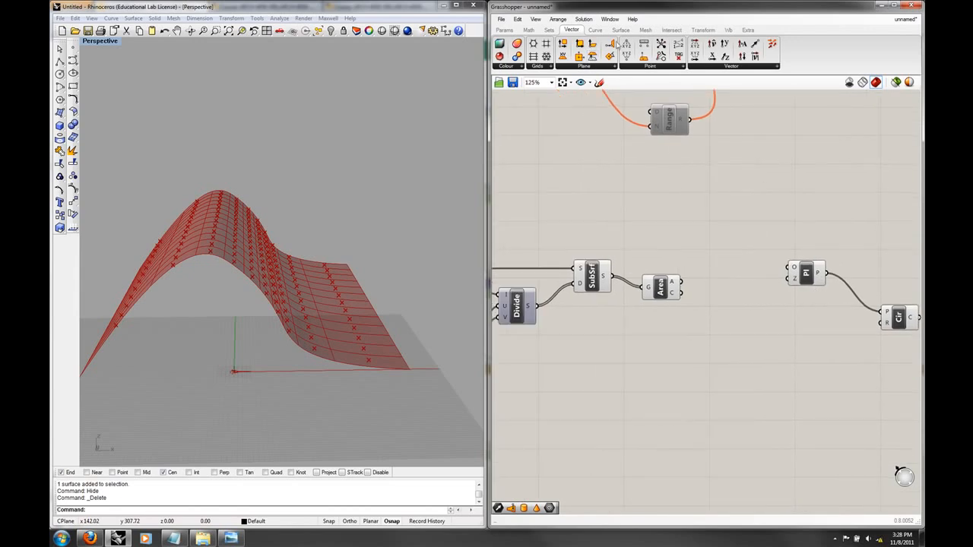
left_click(620, 29)
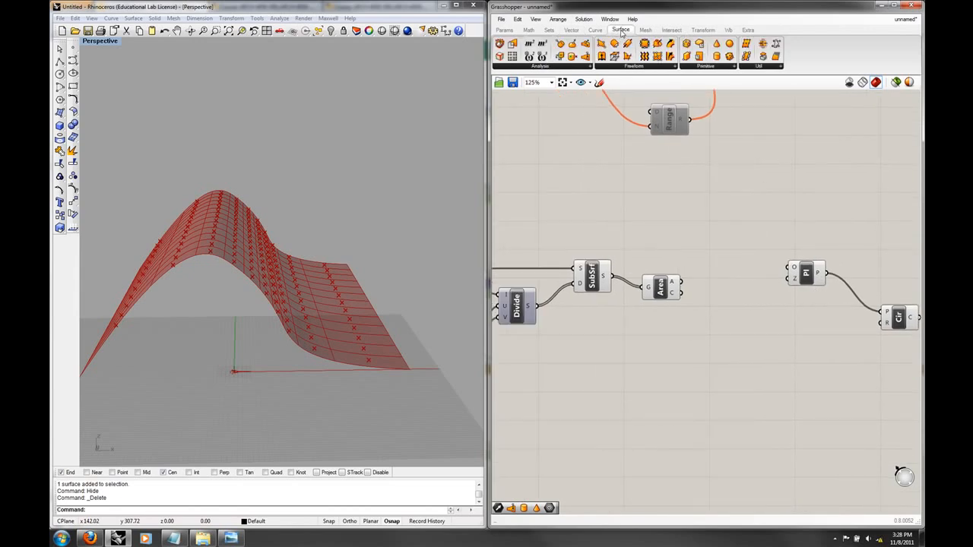
left_click(541, 67)
left_click_drag(529, 175, 791, 287)
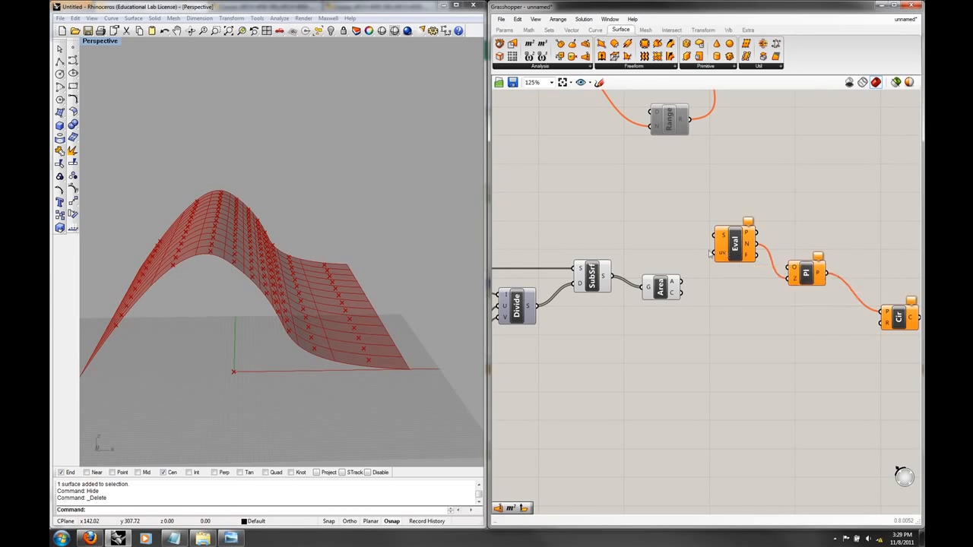
Connect the Srf parameter to Evaluate Surface's S input and move the Area component slightly down.
scroll(690, 253, "down", 3)
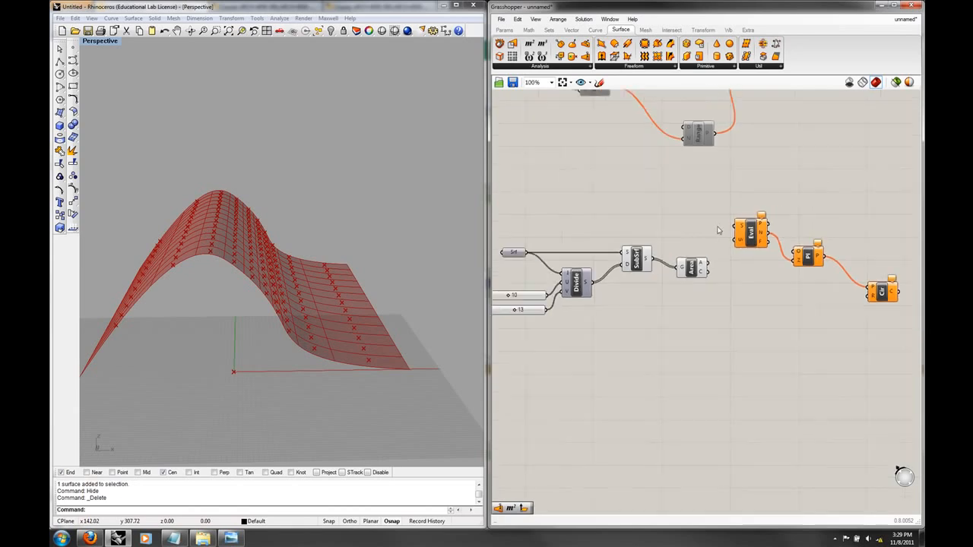
left_click_drag(538, 260, 747, 233)
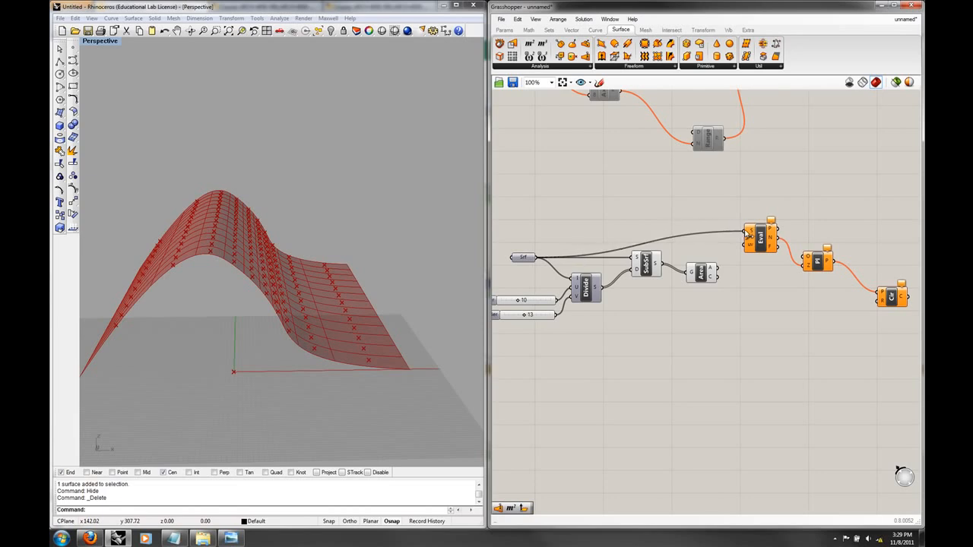
left_click_drag(705, 275, 699, 287)
Add a Surface CP component, connecting the Srf parameter to its S input and Area's centroid output to its P input.
right_click_drag(767, 293, 723, 290)
right_click_drag(306, 347, 297, 367)
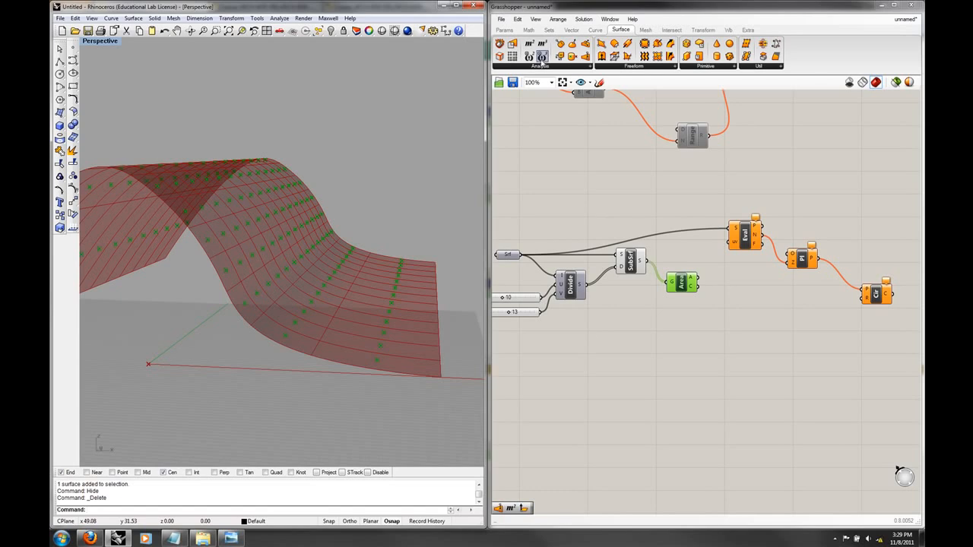
left_click(541, 66)
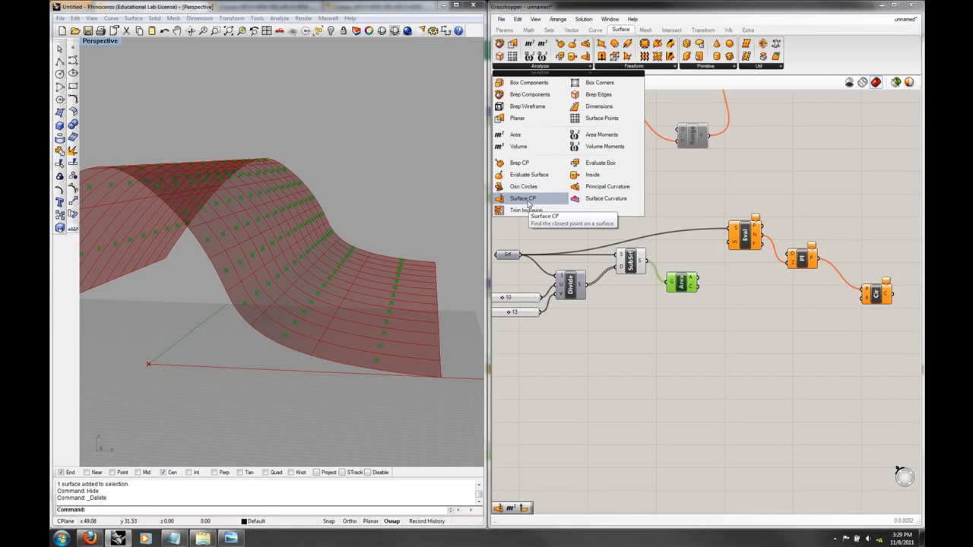
left_click_drag(528, 203, 739, 310)
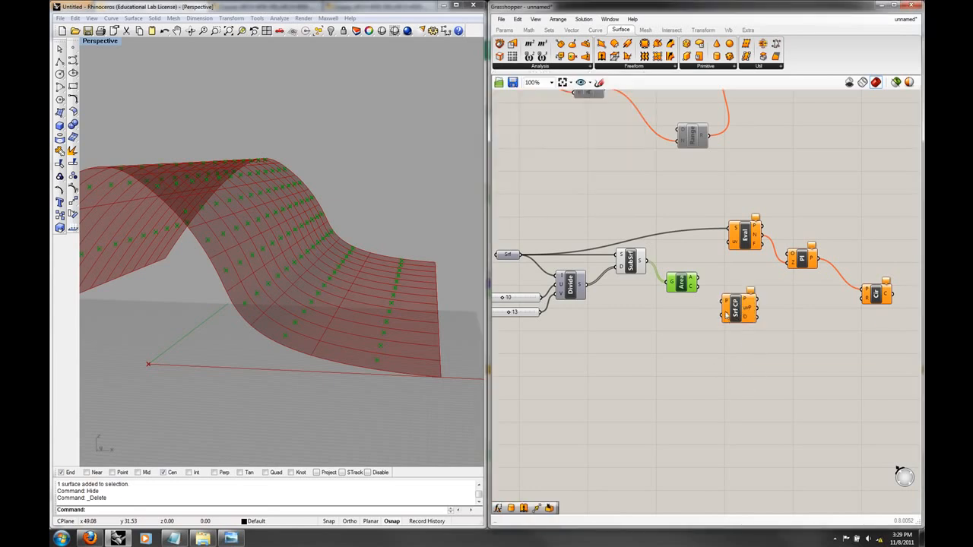
left_click_drag(522, 257, 723, 314)
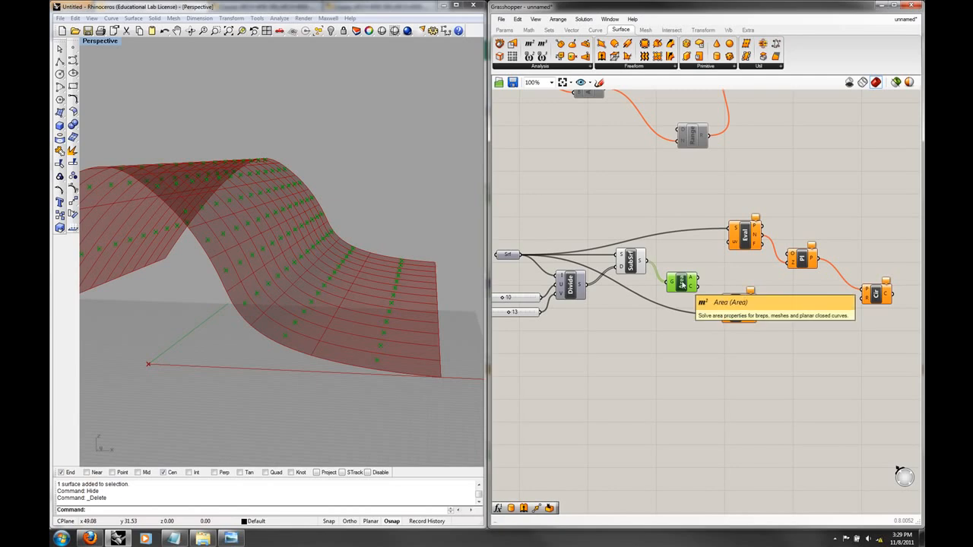
left_click_drag(696, 288, 724, 301)
Connect Surface CP's uvP output to Evaluate Surface's uv input and its closest-point output to Plane Normal's origin input.
mouse_move(746, 310)
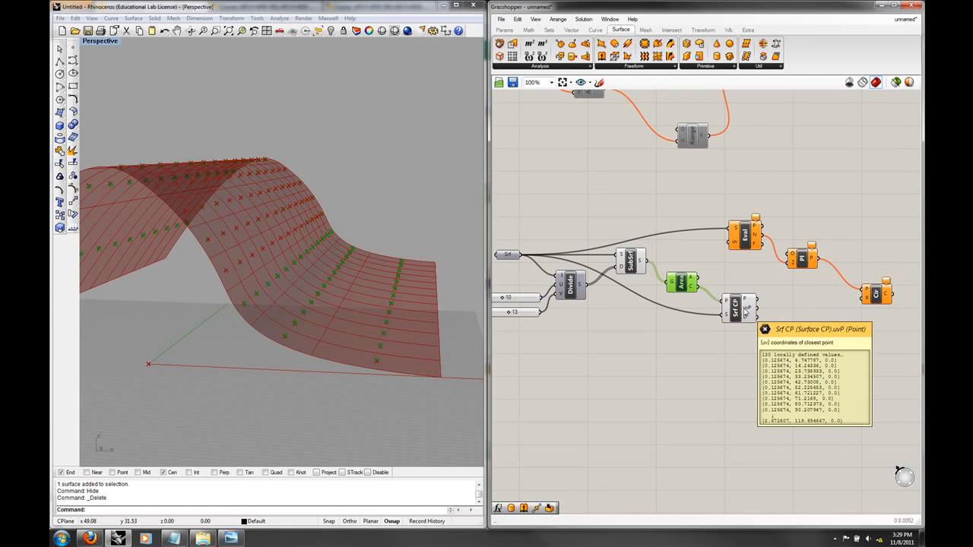
left_click_drag(759, 311, 731, 244)
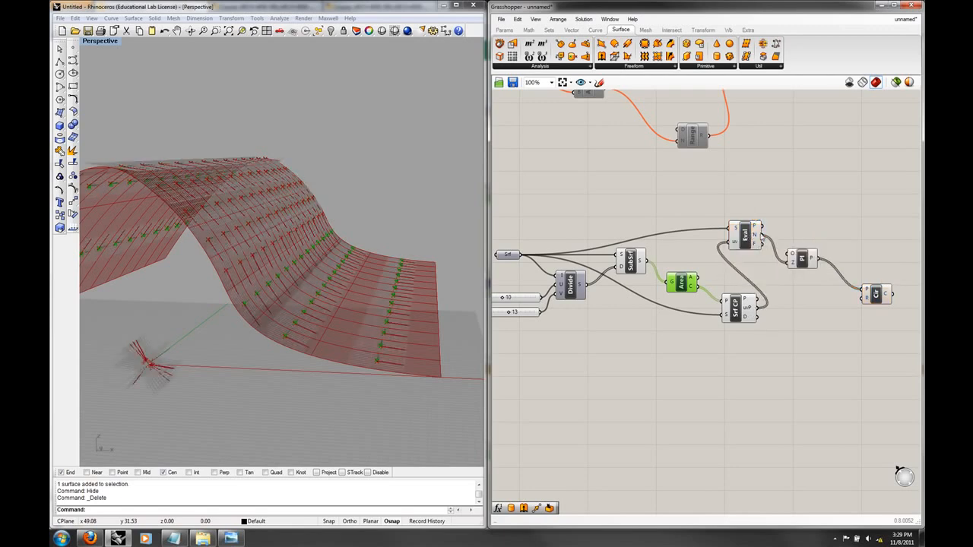
left_click(804, 262)
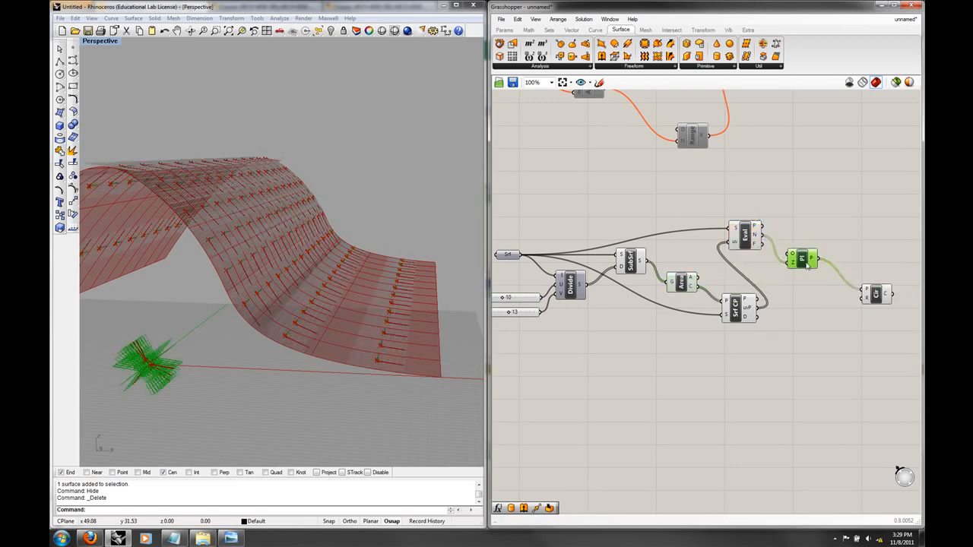
left_click(877, 296)
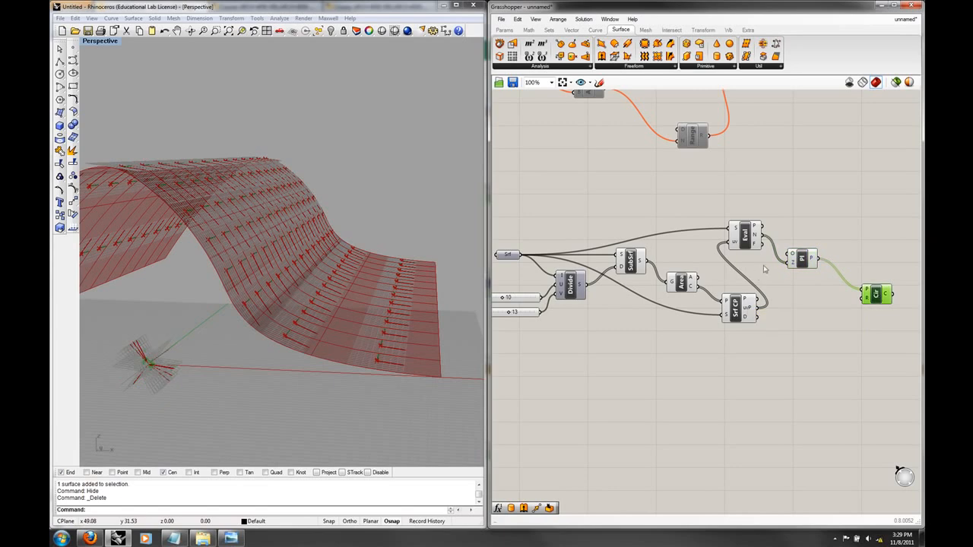
left_click(804, 260)
left_click(807, 292)
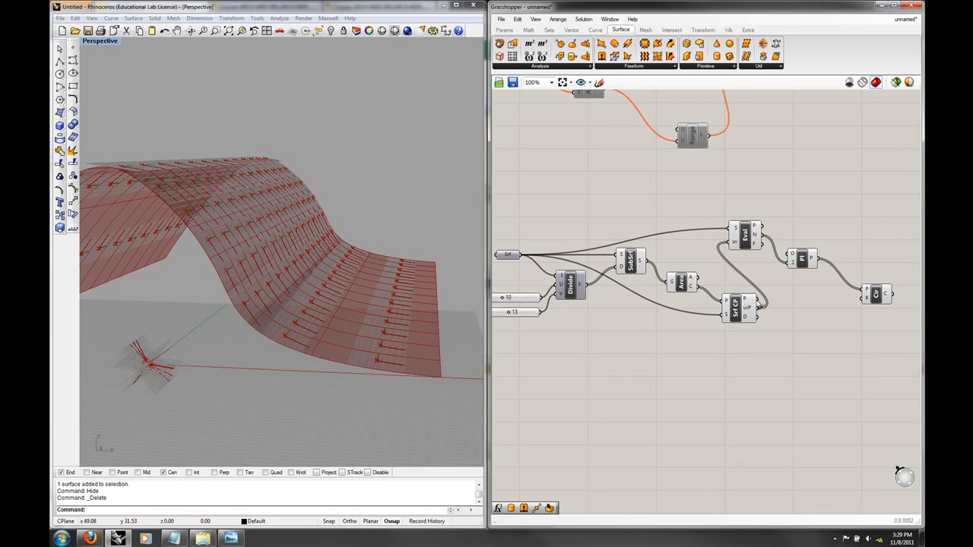
left_click_drag(758, 304, 790, 256)
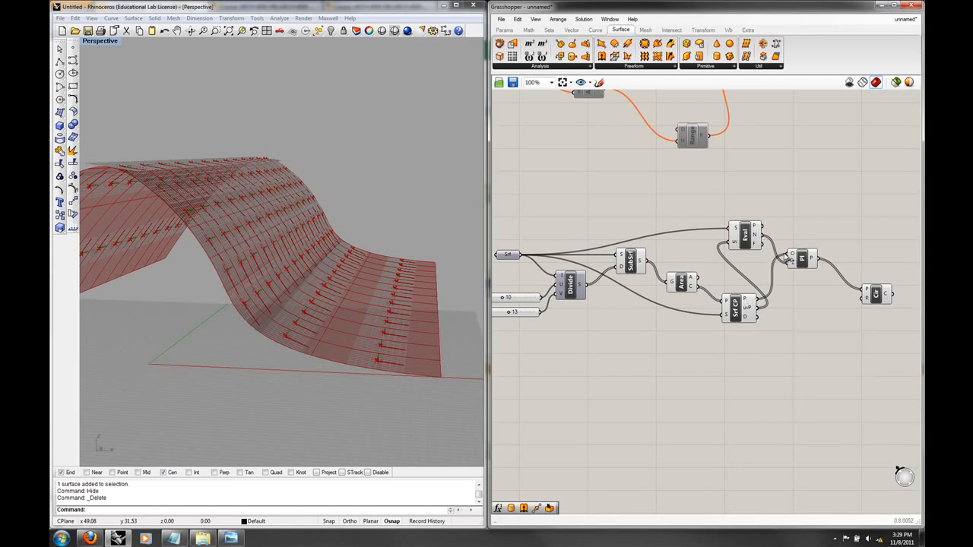
Turn off the preview of the Area, Evaluate Surface, Surface CP and Plane Normal components.
right_click_drag(345, 297, 270, 329)
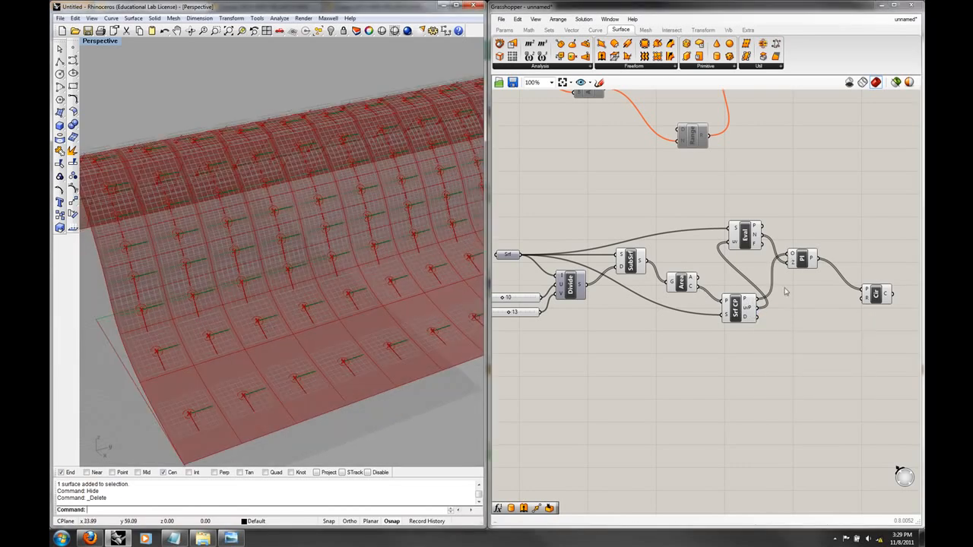
left_click_drag(794, 335, 627, 207)
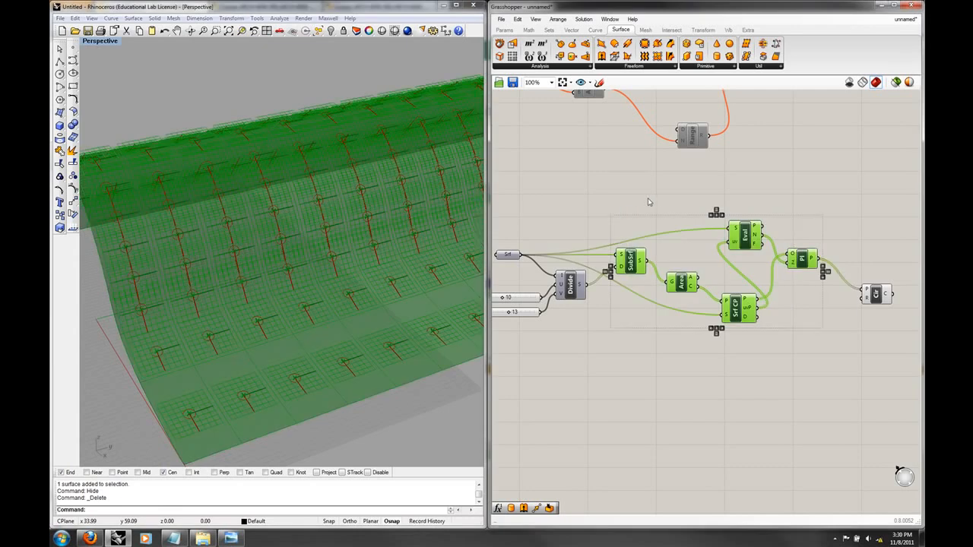
left_click(766, 306)
left_click_drag(795, 349, 670, 195)
right_click(671, 195)
left_click(688, 211)
right_click_drag(399, 217, 483, 171)
scroll(215, 245, "up", 4)
right_click_drag(307, 248, 297, 293)
scroll(315, 309, "down", 5)
Add a Number Slider below the Circle component and connect it to the Circle's radius input.
right_click_drag(875, 290, 818, 285)
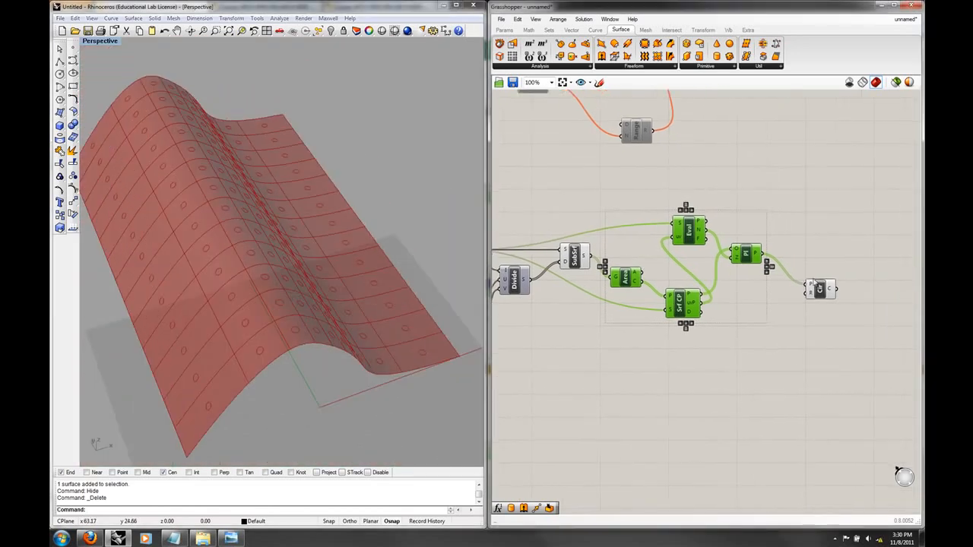
double_click(776, 346)
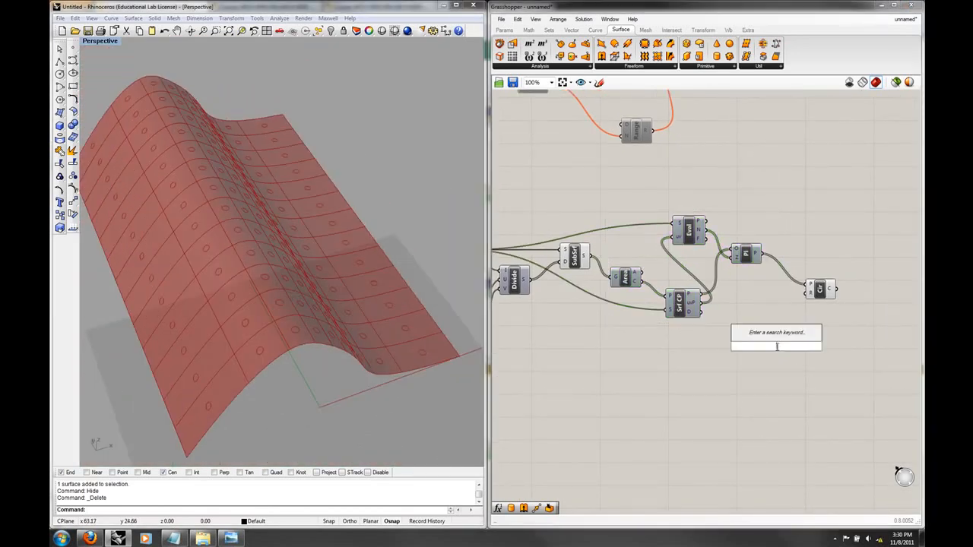
type("num")
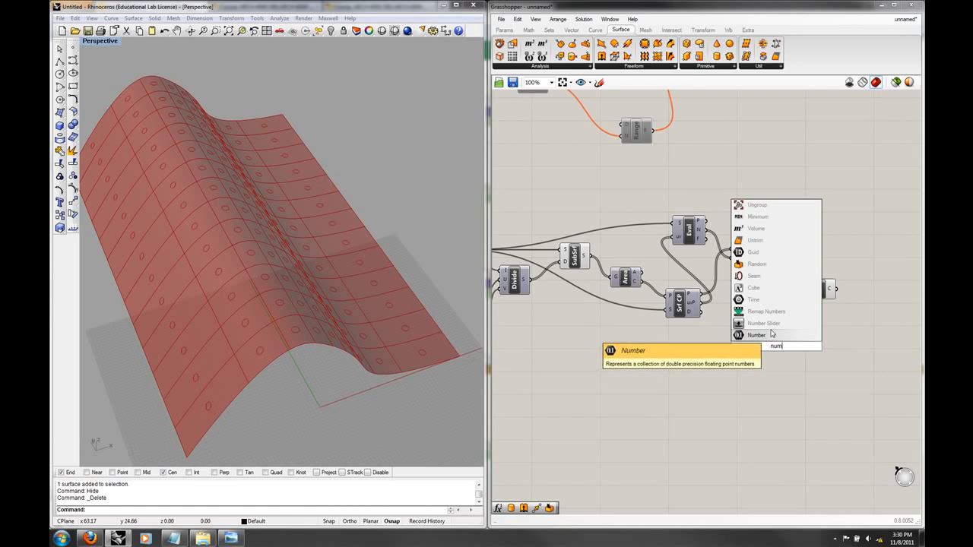
left_click(762, 323)
left_click_drag(816, 346, 818, 290)
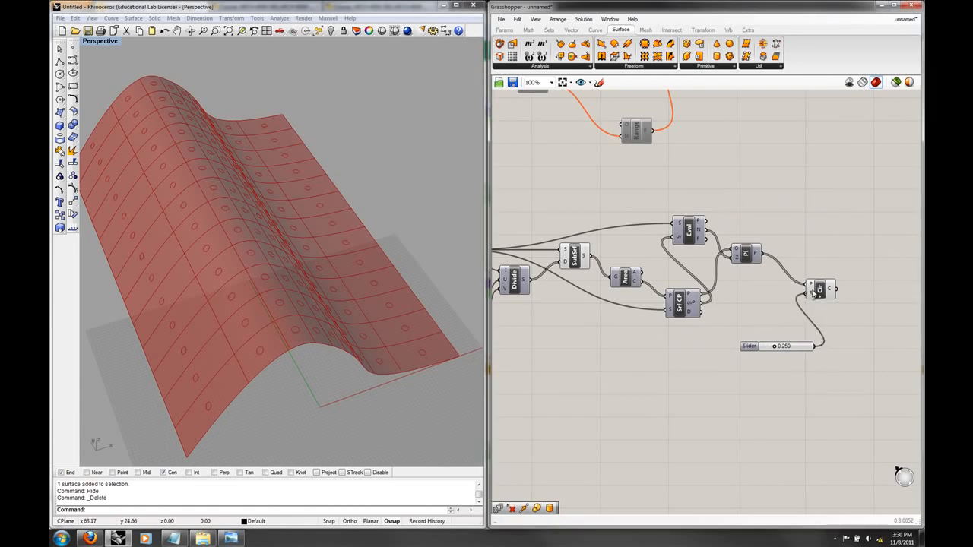
Set the radius slider's maximum to 3 and its value to about 1.96.
left_click(774, 347)
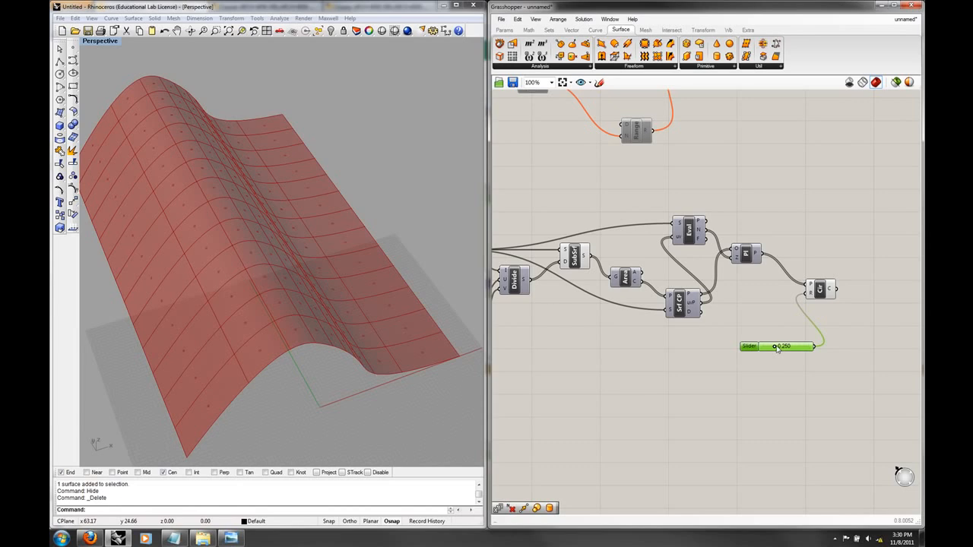
left_click_drag(773, 347, 851, 343)
right_click(787, 347)
left_click(798, 407)
left_click(829, 427)
type("3")
left_click(850, 427)
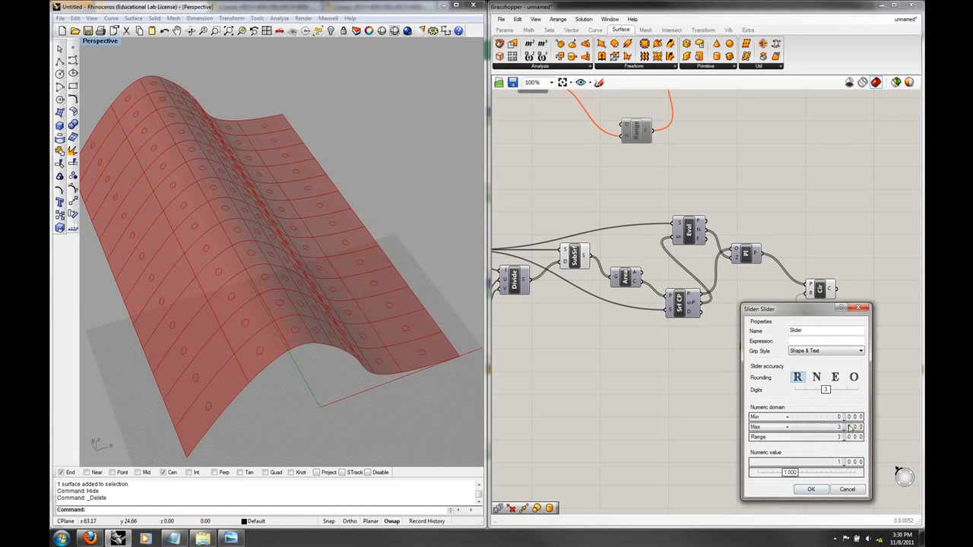
left_click(811, 490)
left_click_drag(781, 349, 794, 350)
right_click_drag(275, 290, 299, 304)
mouse_move(313, 339)
right_mouse_down()
mouse_move(293, 323)
mouse_move(304, 328)
right_mouse_up()
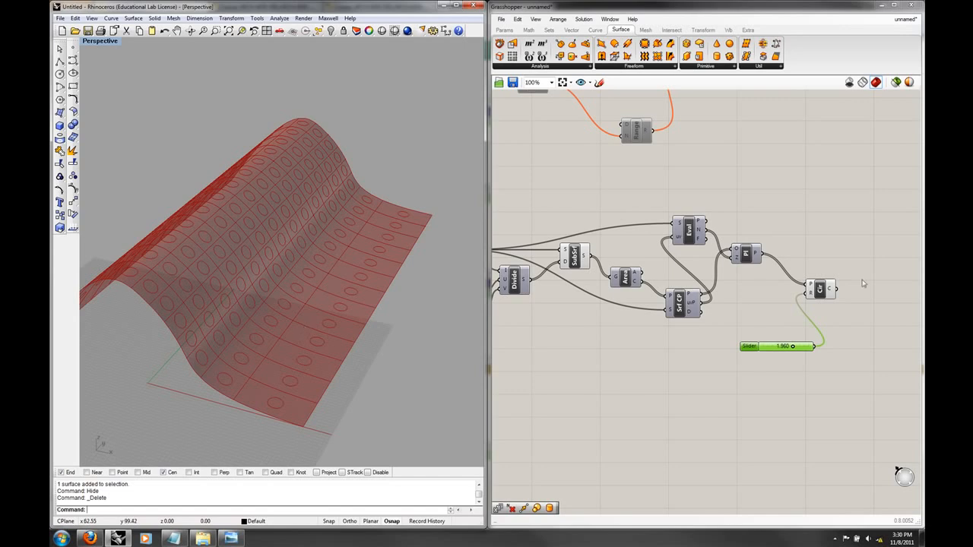
right_click_drag(862, 283, 837, 282)
left_click(801, 285)
left_click_drag(802, 283, 799, 287)
right_click_drag(319, 338, 352, 337)
left_click(669, 378)
right_click_drag(811, 332, 745, 363)
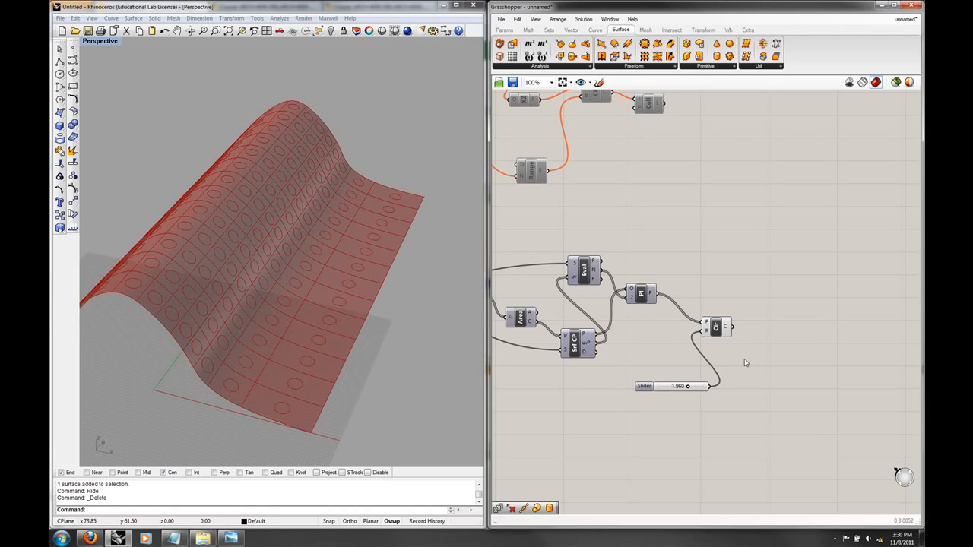
right_click_drag(245, 282, 273, 246)
Add a Surface Split component, connecting the Srf parameter to its S input and the Circle output to its C input.
right_click_drag(815, 357, 689, 335)
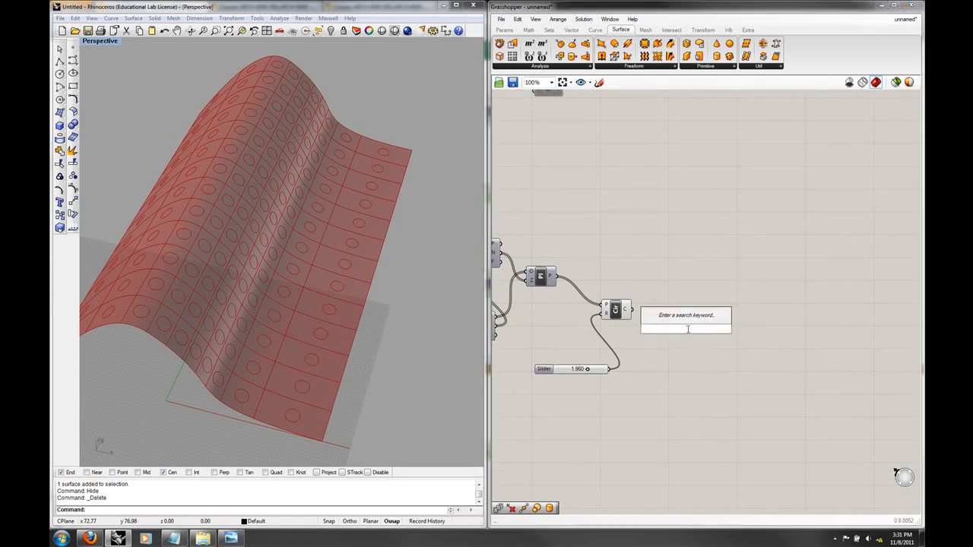
type("spl")
left_click(680, 201)
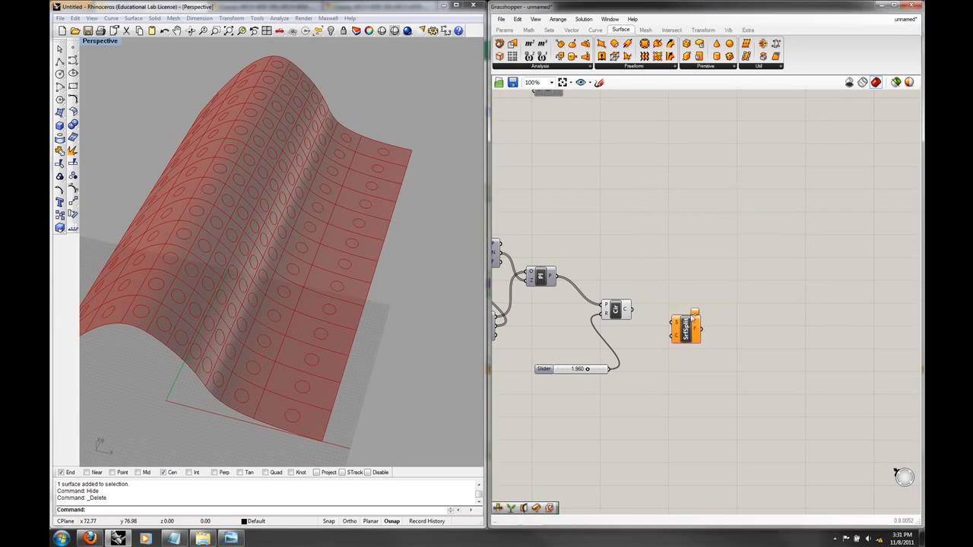
scroll(779, 302, "down", 2)
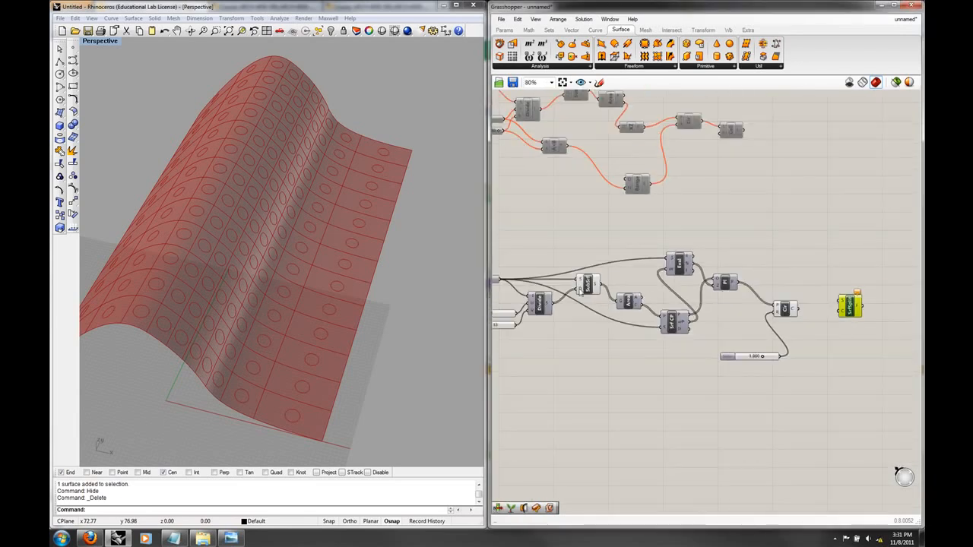
scroll(571, 289, "down", 2)
left_click_drag(515, 281, 745, 277)
scroll(802, 332, "up", 3)
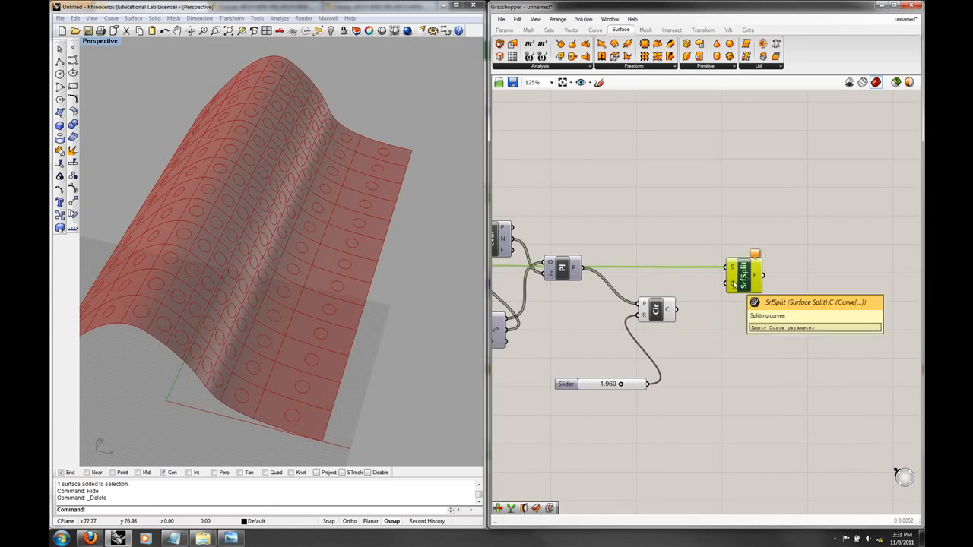
left_click_drag(676, 309, 727, 285)
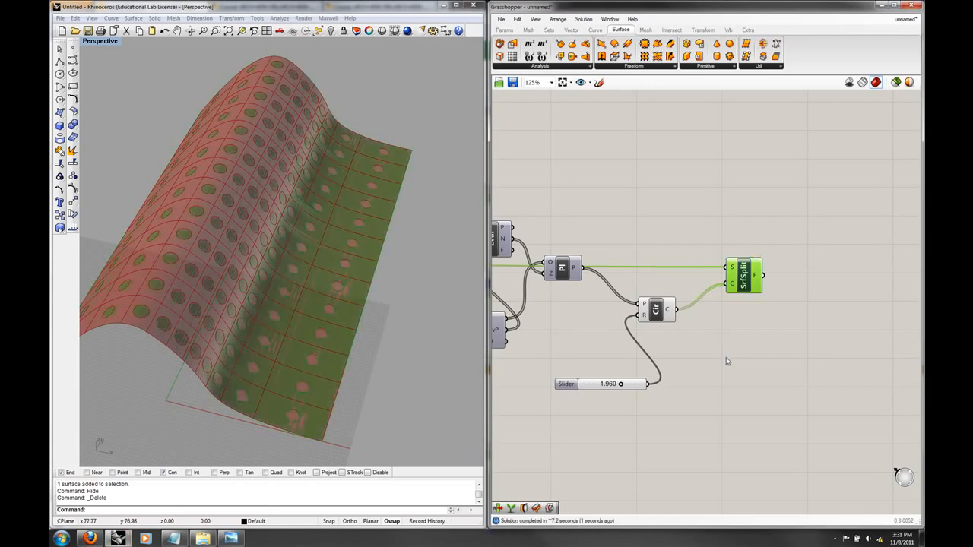
Add a List Item component and feed its L input with Surface Split's fragments.
right_click_drag(321, 307, 243, 278)
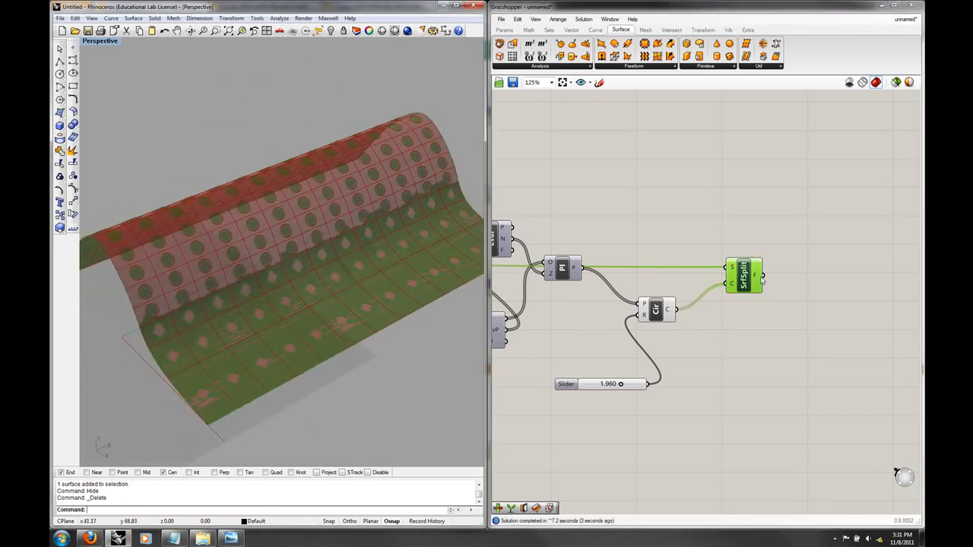
mouse_move(758, 279)
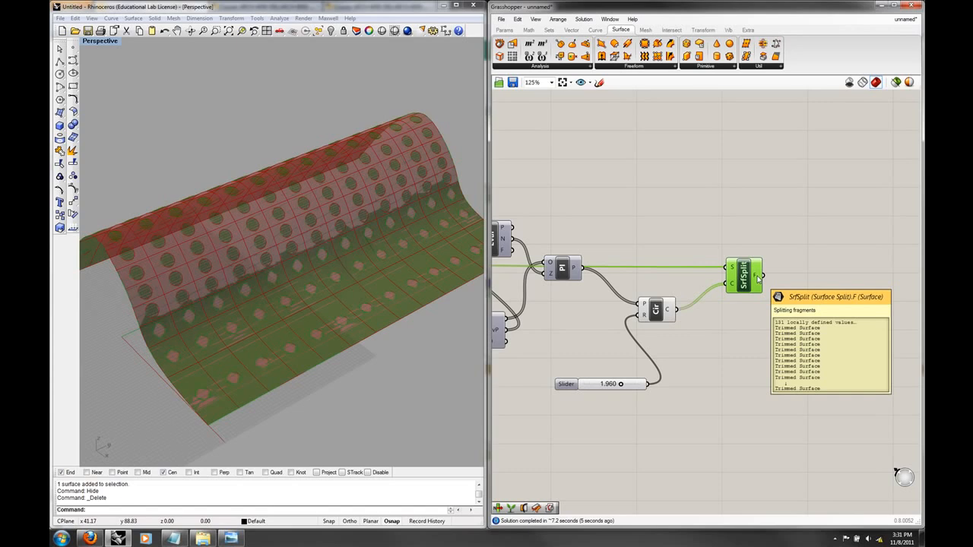
right_click_drag(429, 341, 408, 309)
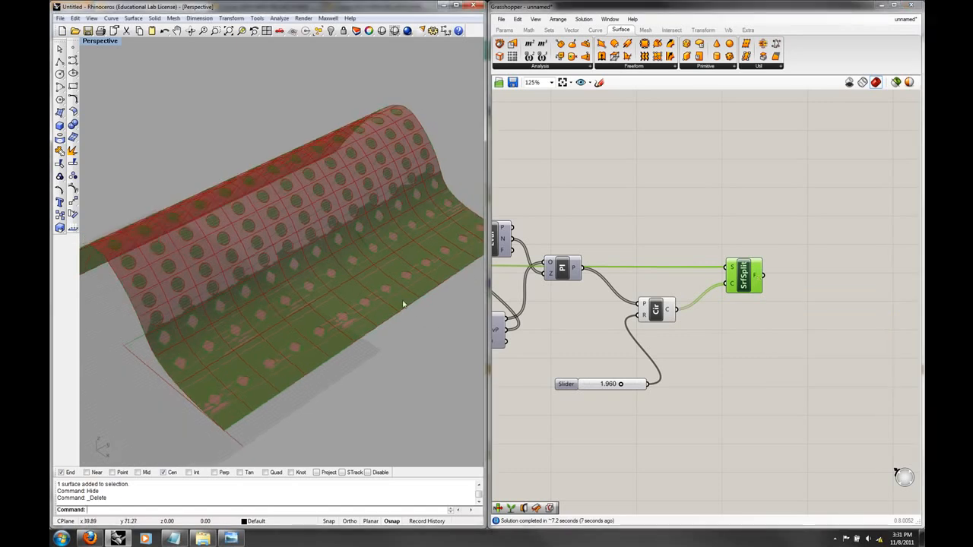
right_click_drag(816, 321, 728, 322)
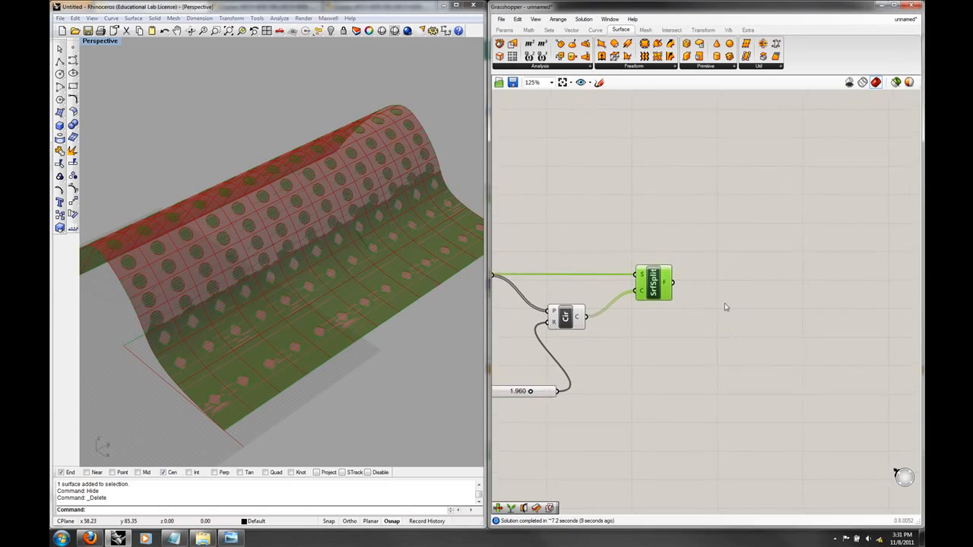
double_click(726, 307)
type("list")
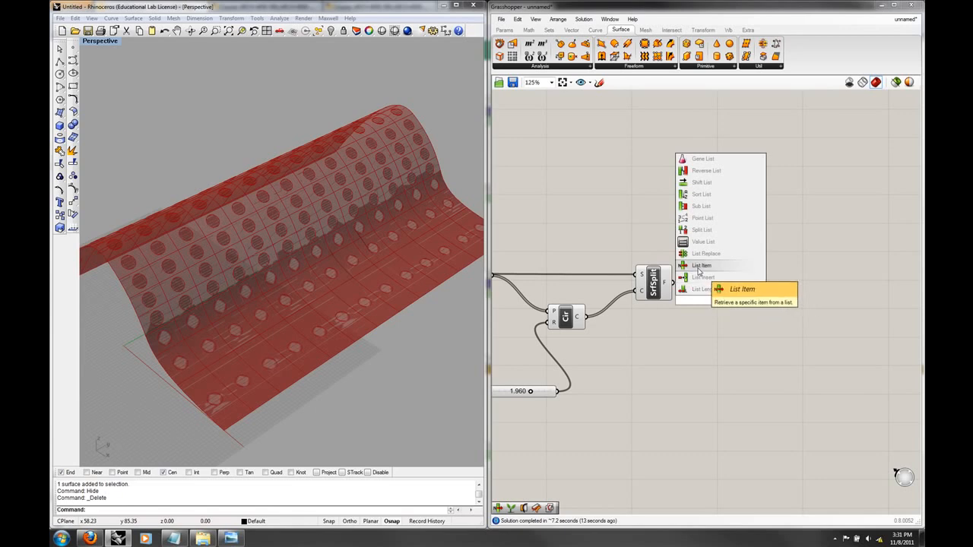
left_click(699, 266)
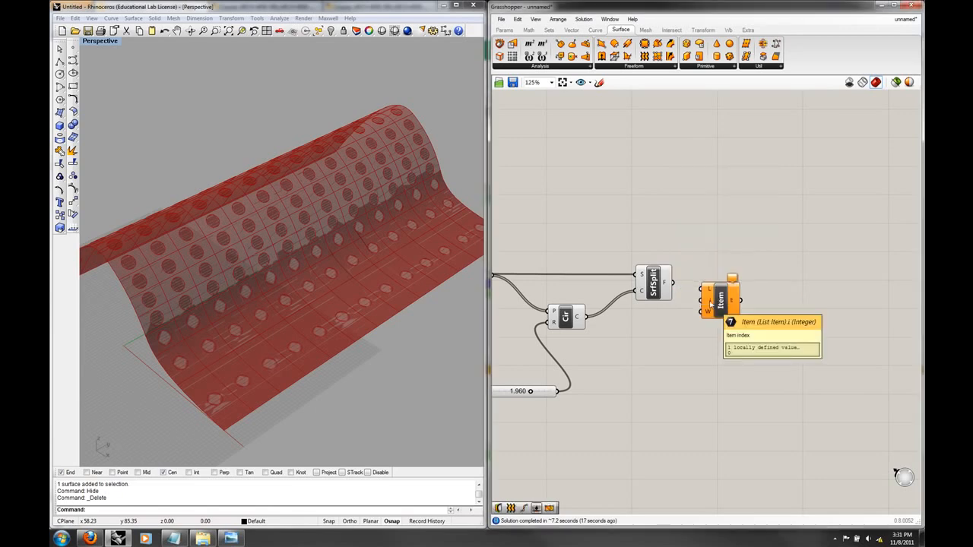
left_click_drag(722, 300, 734, 304)
left_click_drag(672, 282, 712, 289)
left_click(753, 278)
Turn off the preview of the Surface Split and SubSrf components.
right_click(647, 284)
left_click(659, 301)
right_click_drag(506, 286, 775, 262)
left_click(526, 257)
right_click(527, 257)
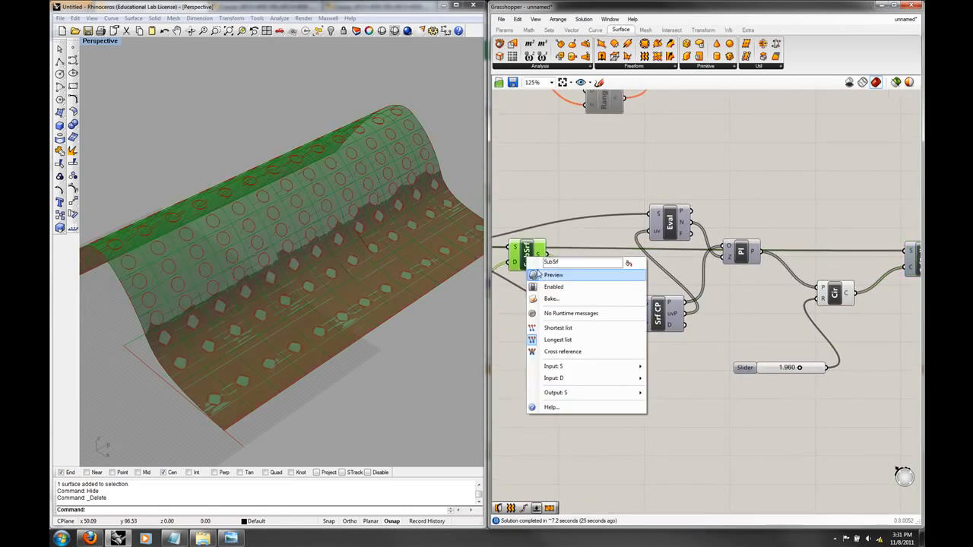
left_click(554, 275)
right_click_drag(389, 271, 456, 296)
right_click_drag(281, 307, 376, 327)
scroll(304, 296, "up", 4)
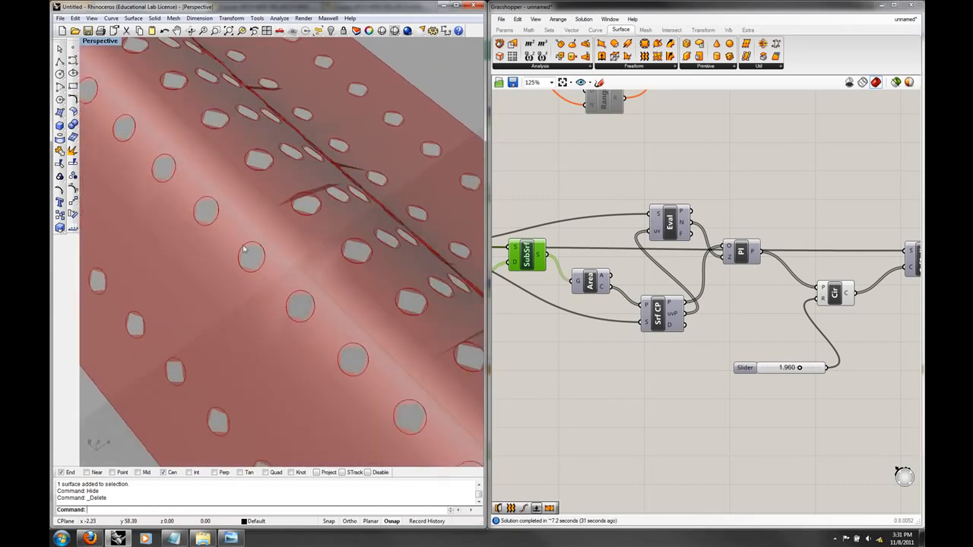
right_click_drag(245, 247, 323, 254)
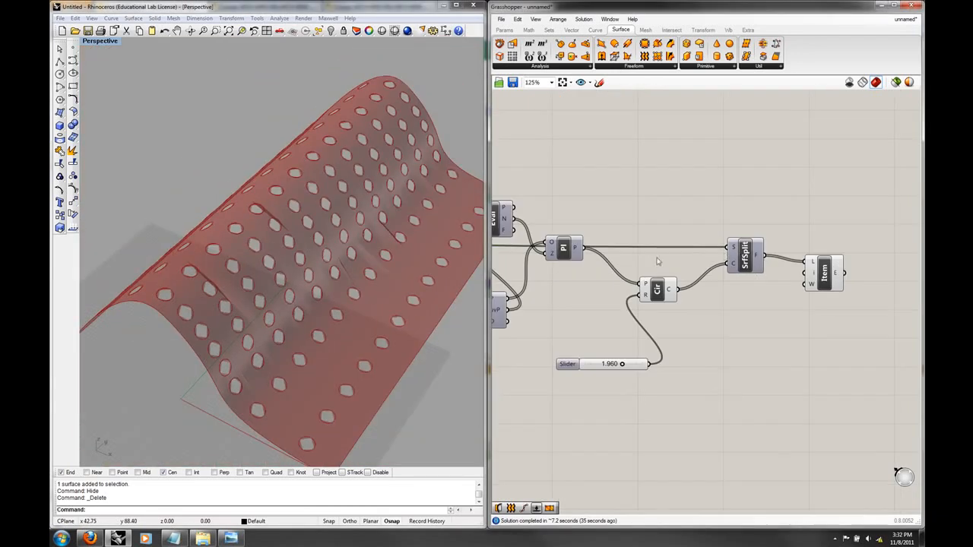
Bake the List Item surface into Rhino with the default attributes.
left_click(825, 274)
right_click(825, 275)
left_click(846, 312)
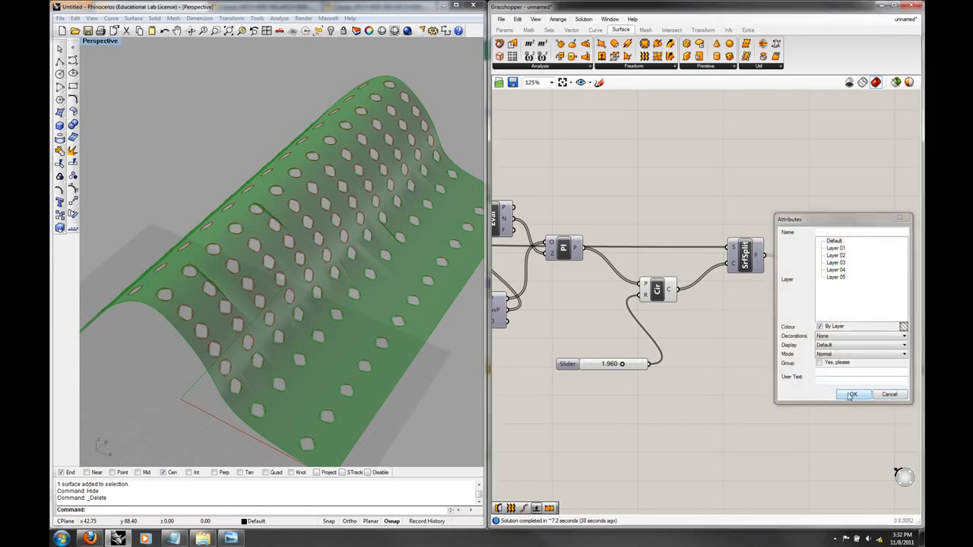
left_click(851, 395)
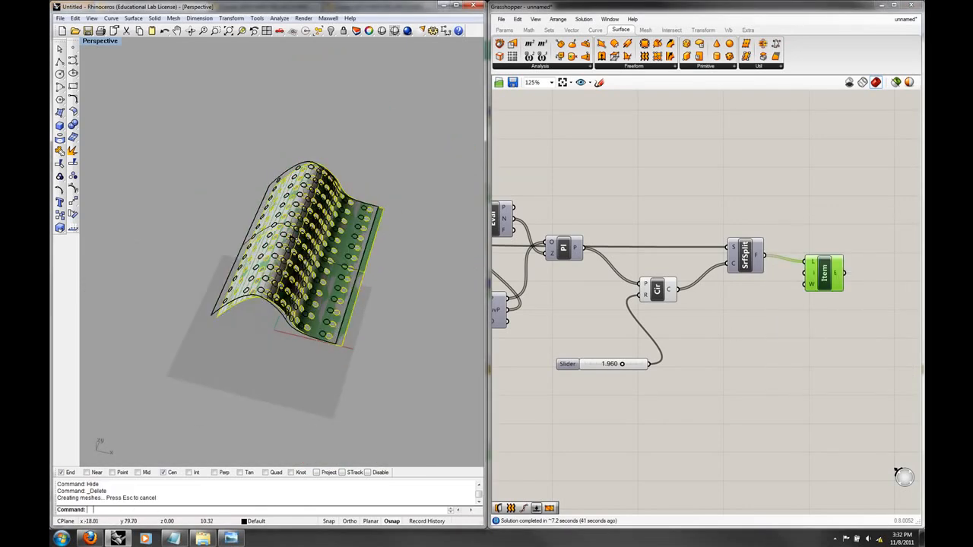
Move the baked perforated surface away from the Grasshopper preview and delete it.
left_click_drag(371, 232, 233, 136)
left_click(237, 187)
right_click_drag(239, 189, 194, 187)
scroll(335, 212, "up", 10)
scroll(285, 234, "down", 8)
left_click(260, 223)
key("Delete")
right_click_drag(432, 298, 351, 309)
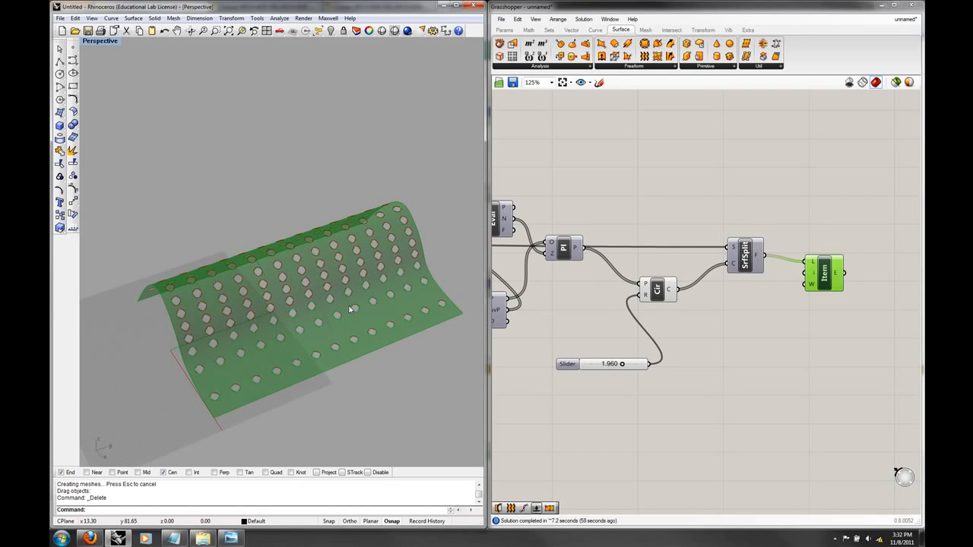
right_click_drag(653, 298, 758, 306)
scroll(747, 319, "down", 2)
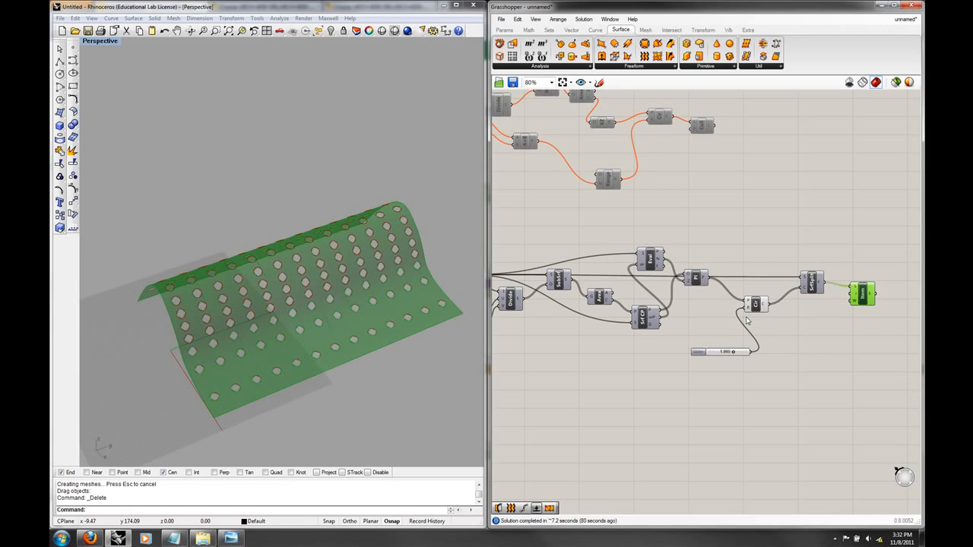
right_click_drag(668, 326, 729, 304)
scroll(739, 312, "down", 1)
right_click_drag(297, 330, 372, 299)
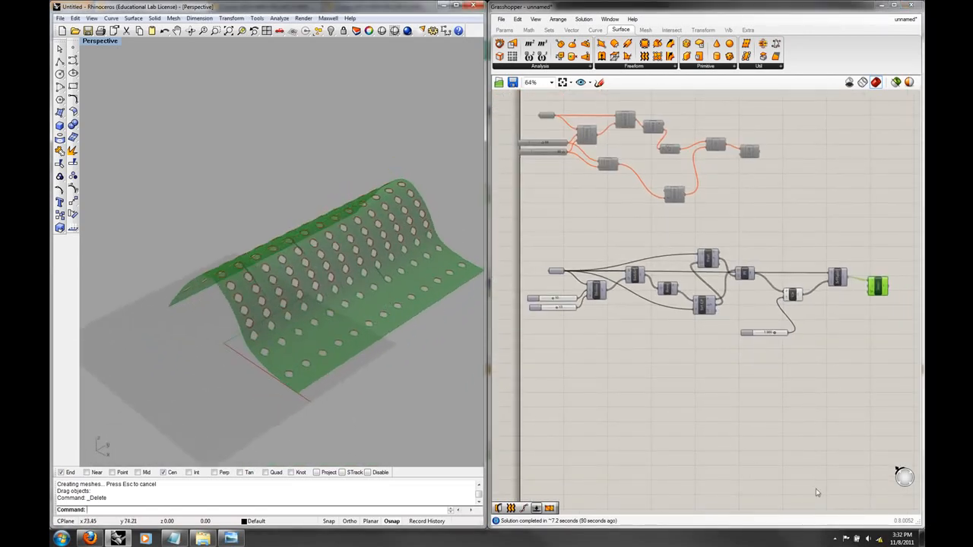
left_click(834, 538)
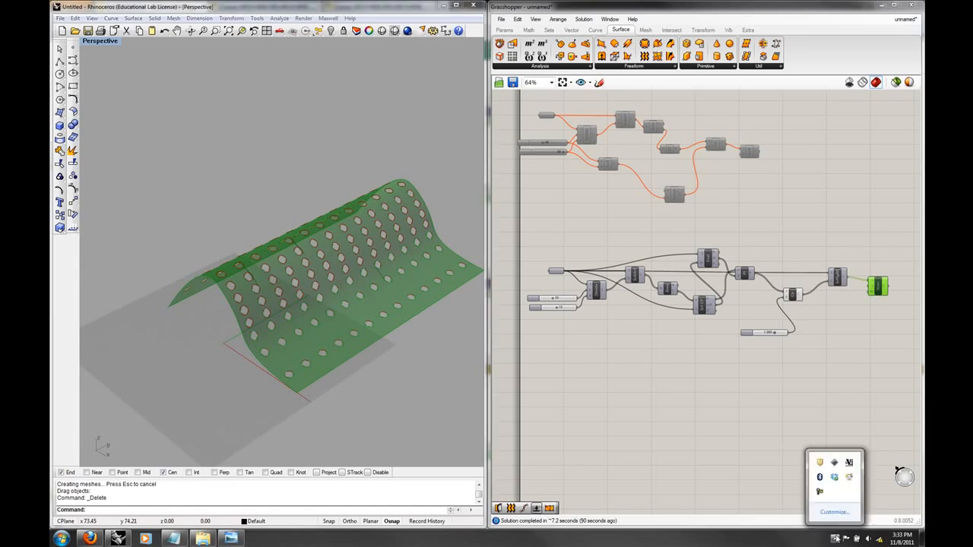